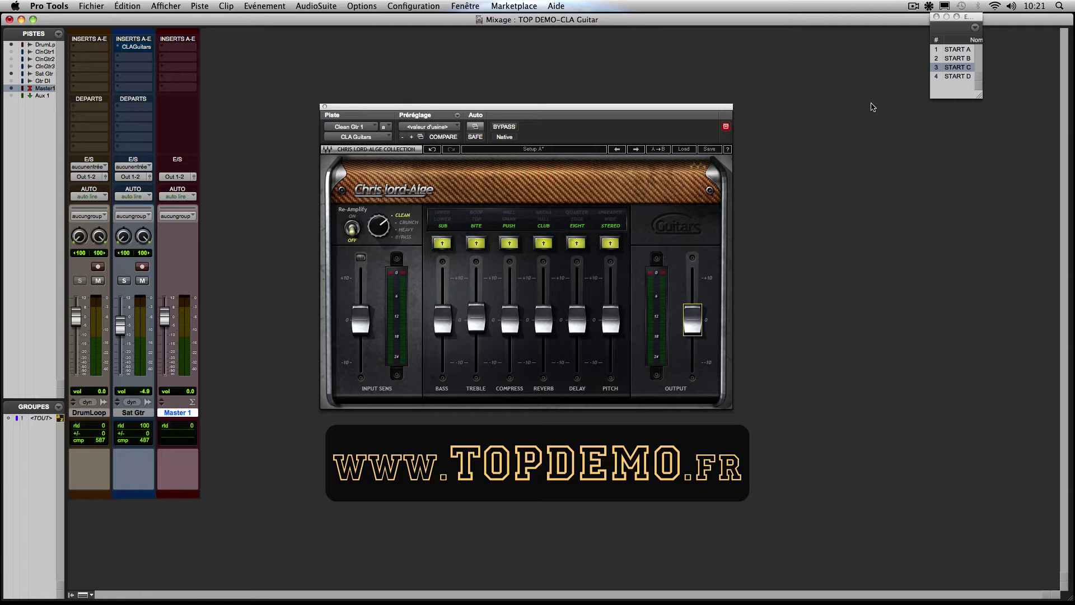
Step: Recall memory location 1 (START A) and bypass the CLA Guitars insert on the Clean Gtr 1 track
{"action": "key", "text": "KP_Decimal"}
{"action": "key", "text": "KP_1"}
{"action": "key", "text": "KP_Multiply"}
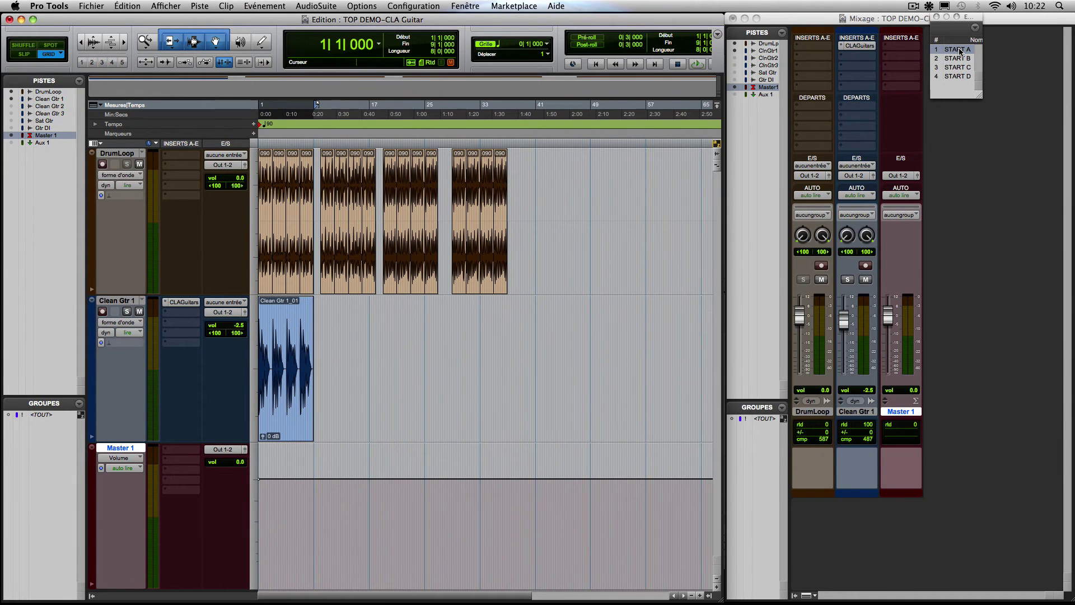
{"action": "left_click", "coordinate": [855, 56]}
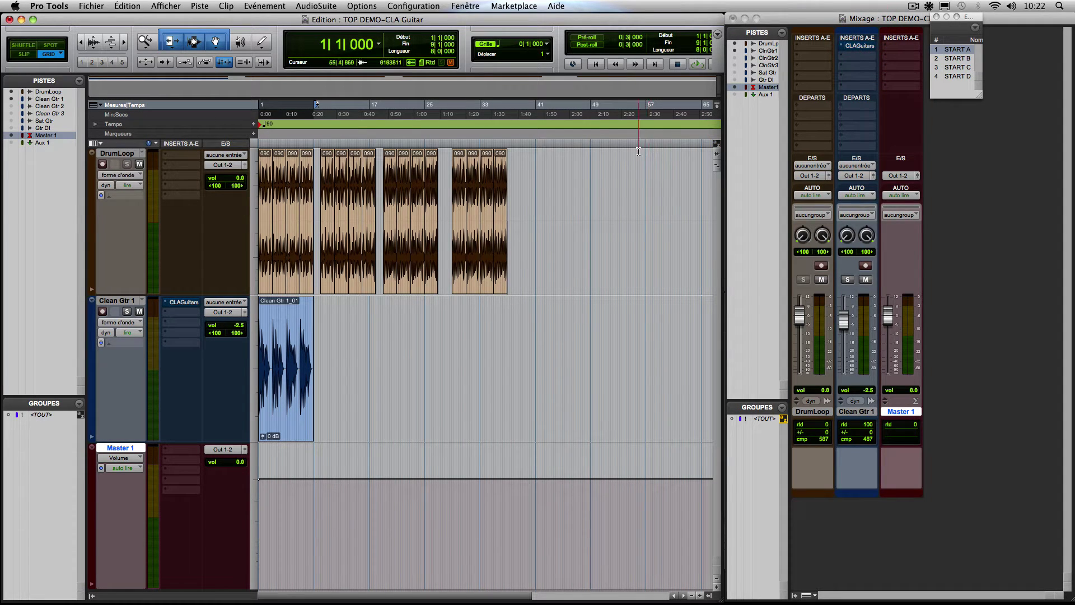
Step: Play the session, lower the Clean Gtr 1 volume to -3.7 dB, and stop playback
{"action": "key", "text": "space"}
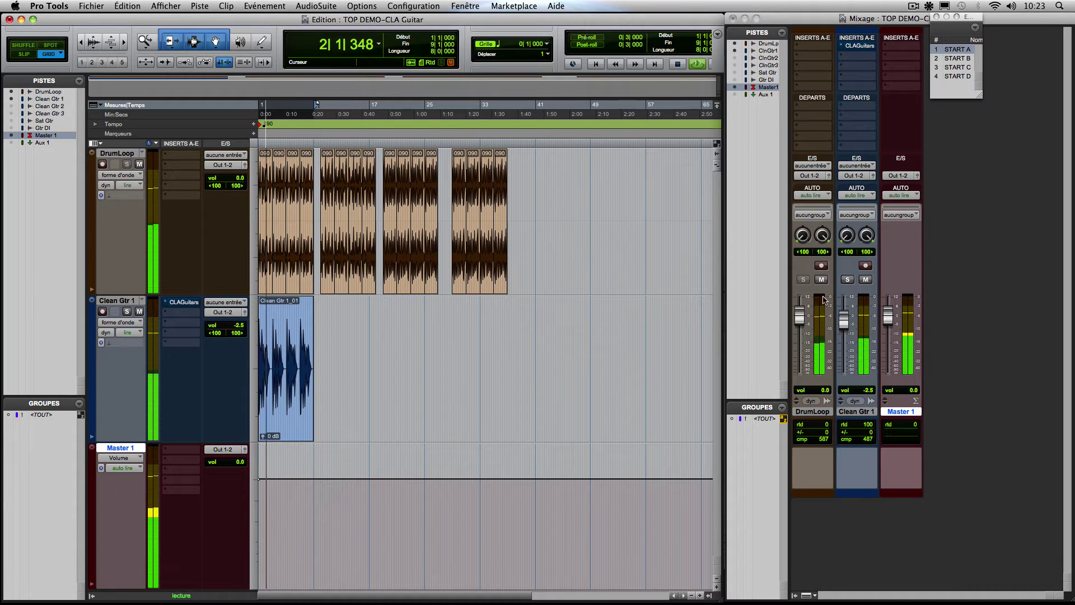
{"action": "left_click_drag", "start_coordinate": [843, 320], "coordinate": [842, 320]}
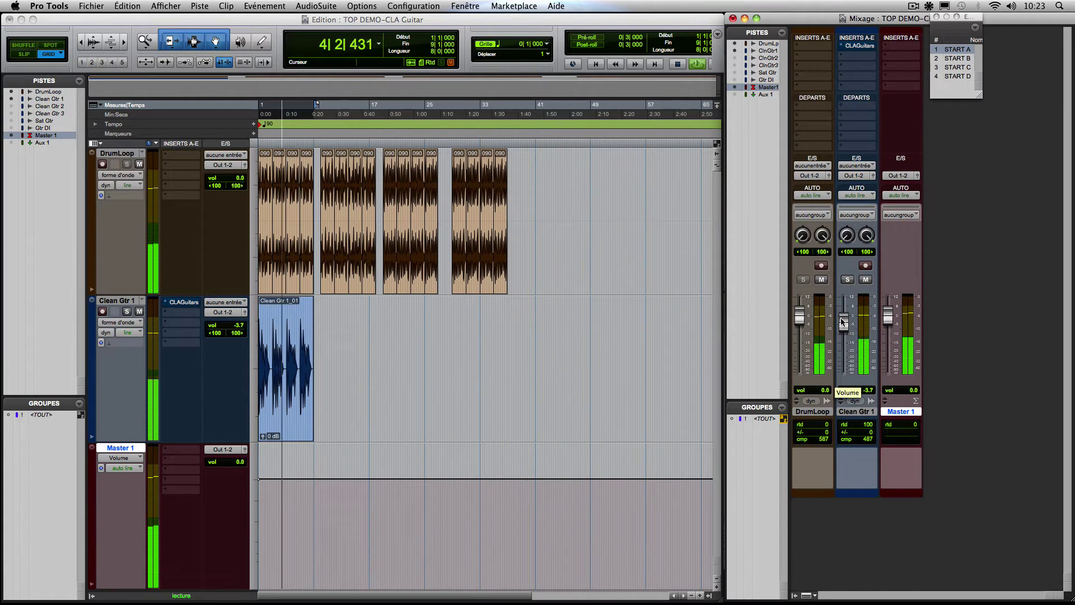
{"action": "key", "text": "space"}
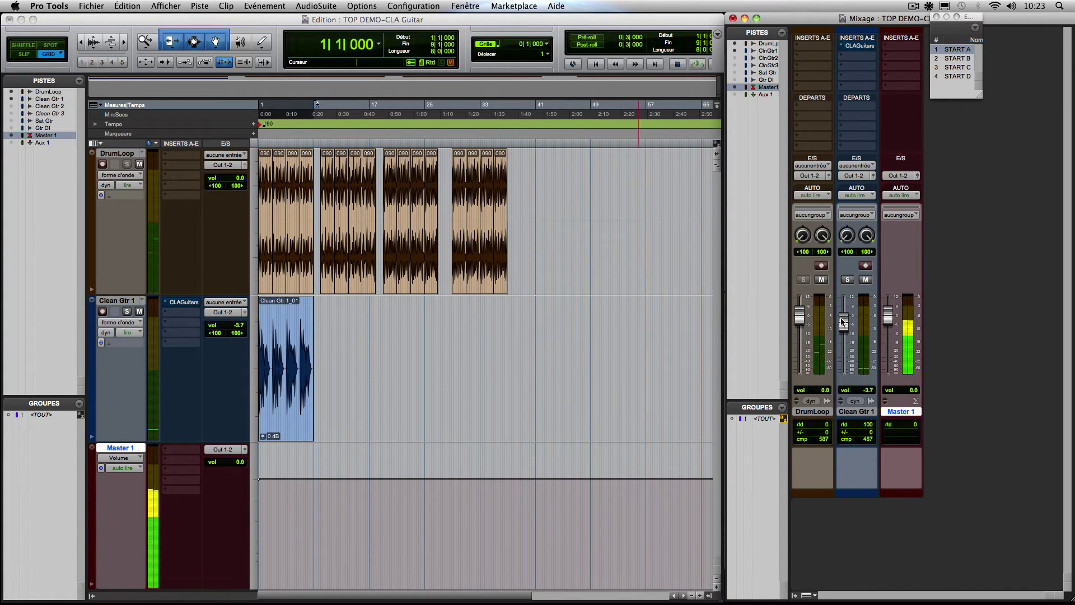
Step: Open the CLA Guitars plug-in from the Clean Gtr 1 insert and reposition its window
{"action": "left_click", "coordinate": [855, 46]}
{"action": "left_click_drag", "start_coordinate": [651, 110], "coordinate": [658, 77]}
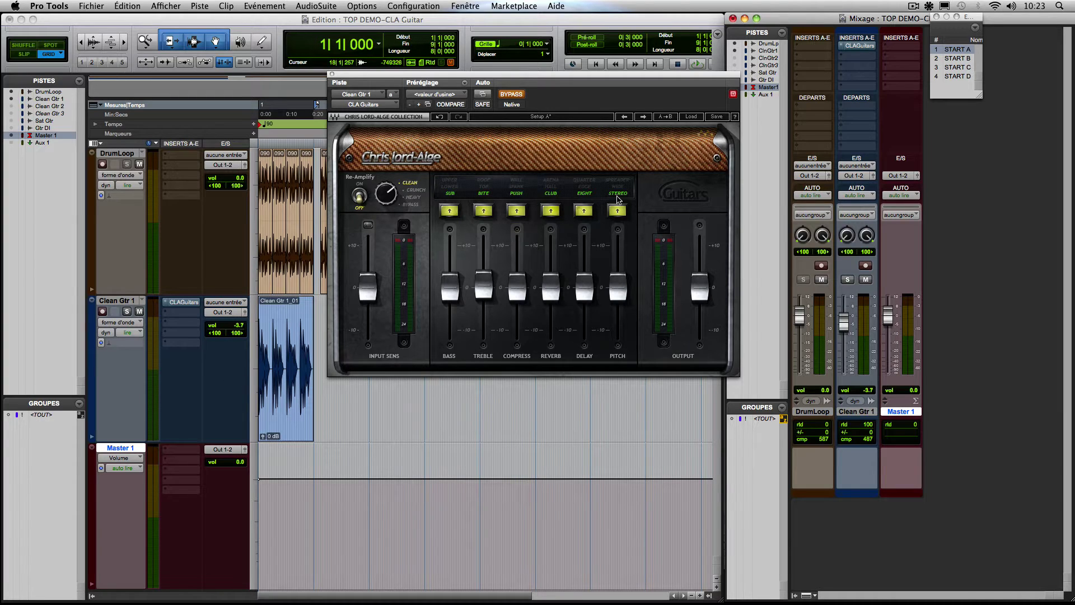
{"action": "mouse_move", "coordinate": [589, 248]}
{"action": "left_click", "coordinate": [531, 78]}
{"action": "left_click", "coordinate": [532, 78]}
{"action": "left_click_drag", "start_coordinate": [532, 78], "coordinate": [519, 122]}
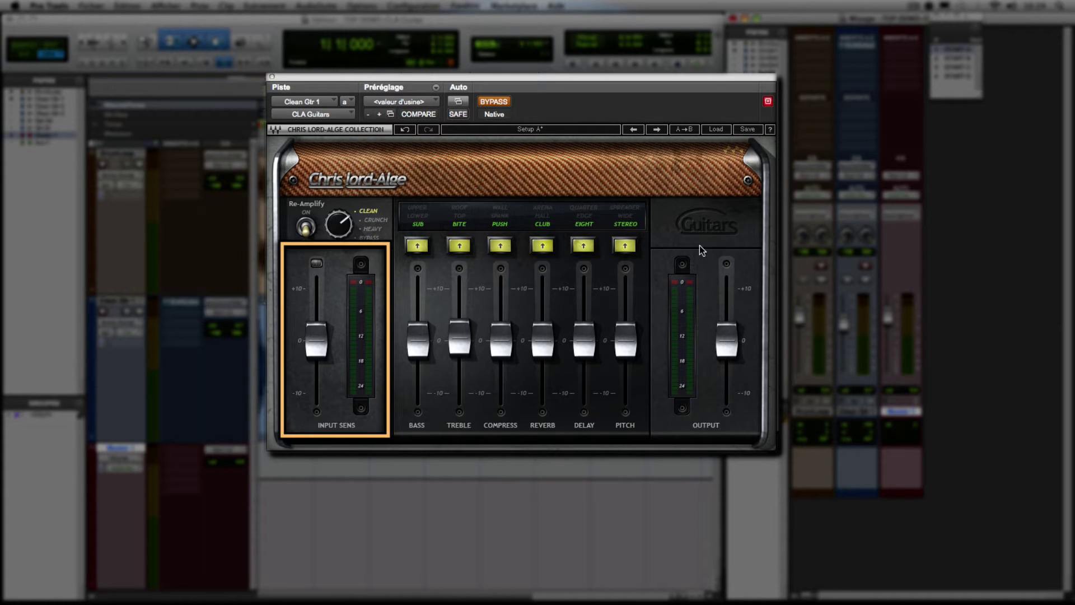
Step: Reactivate the CLA Guitars plug-in and turn off its Pitch, Delay and Reverb sections
{"action": "left_click", "coordinate": [493, 103]}
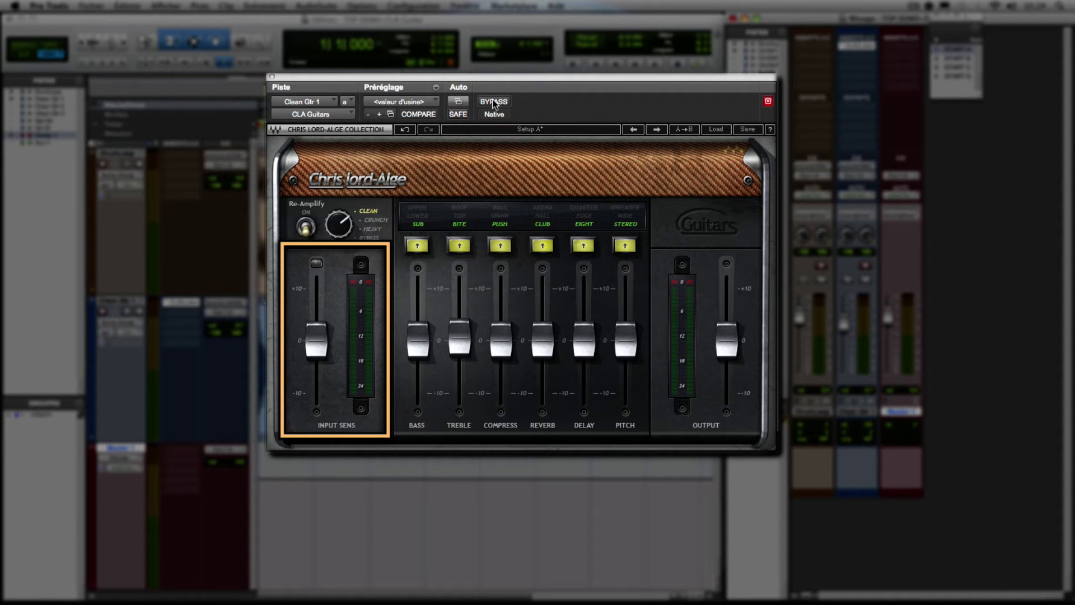
{"action": "left_click", "coordinate": [624, 224]}
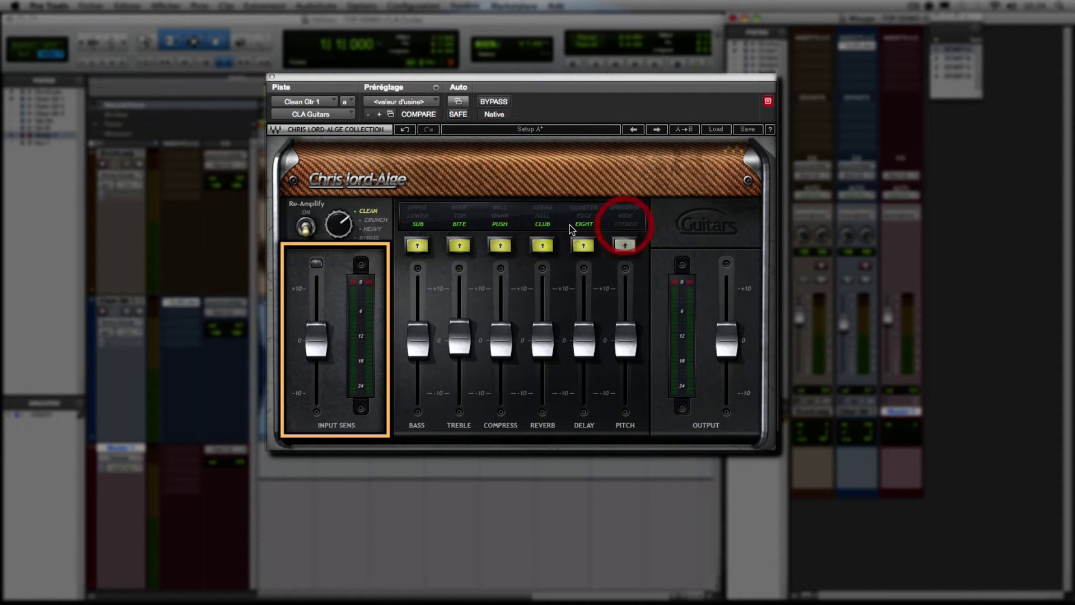
{"action": "left_click", "coordinate": [584, 224]}
{"action": "left_click", "coordinate": [541, 224]}
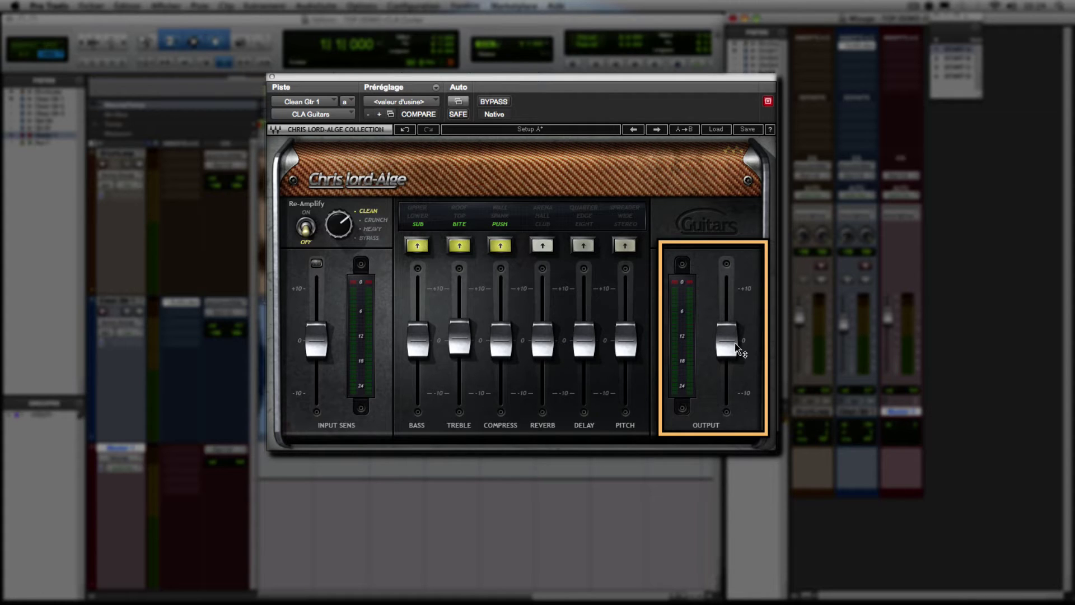
Step: Trim the Input Sens fader down slightly during playback, checking the level light, and stop playback
{"action": "mouse_move", "coordinate": [727, 351]}
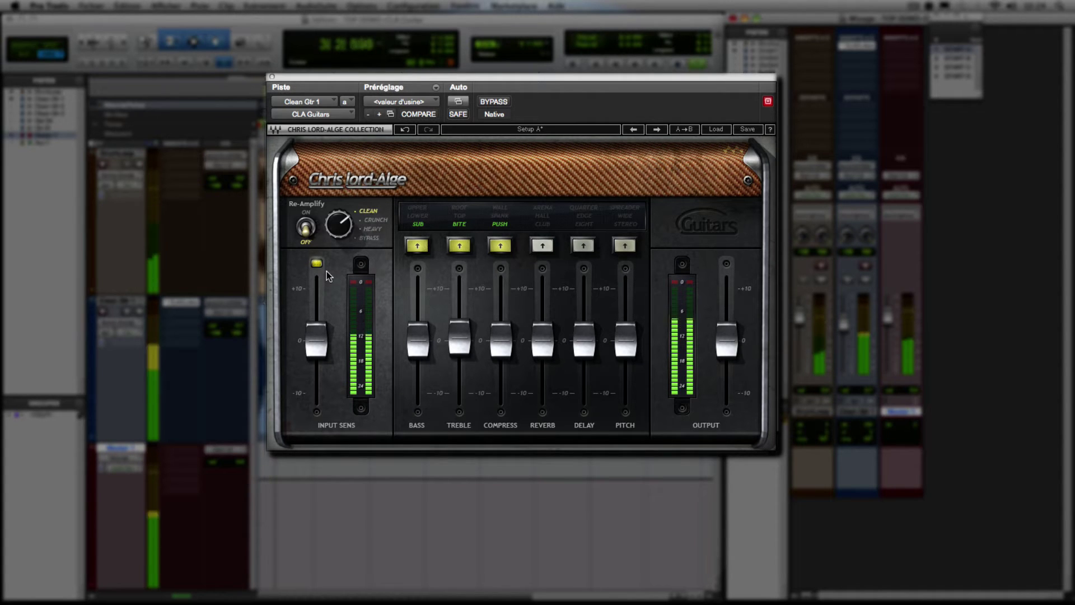
{"action": "left_click_drag", "start_coordinate": [317, 340], "coordinate": [316, 341]}
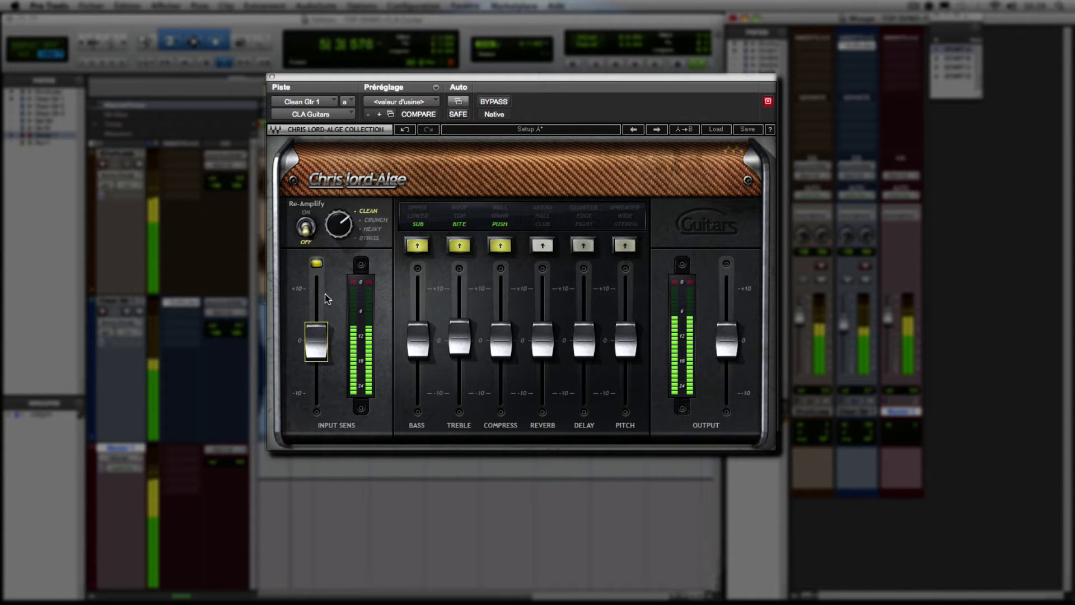
{"action": "key", "text": "space"}
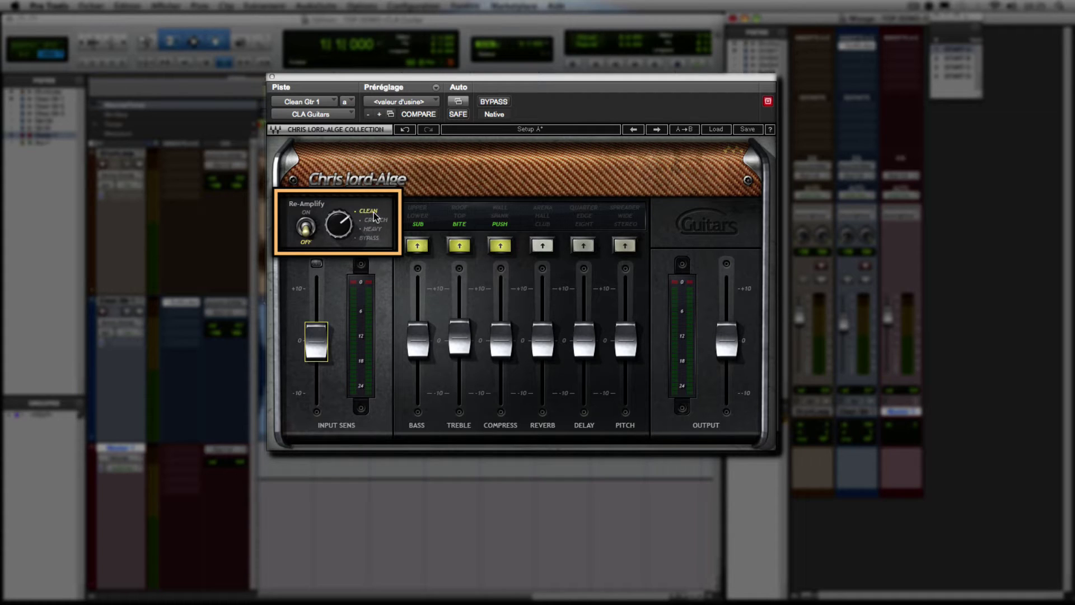
Step: Step the Re-Amplify mode through Heavy and Bypass back to Clean, and reset the Treble fader to 0
{"action": "left_click", "coordinate": [373, 228]}
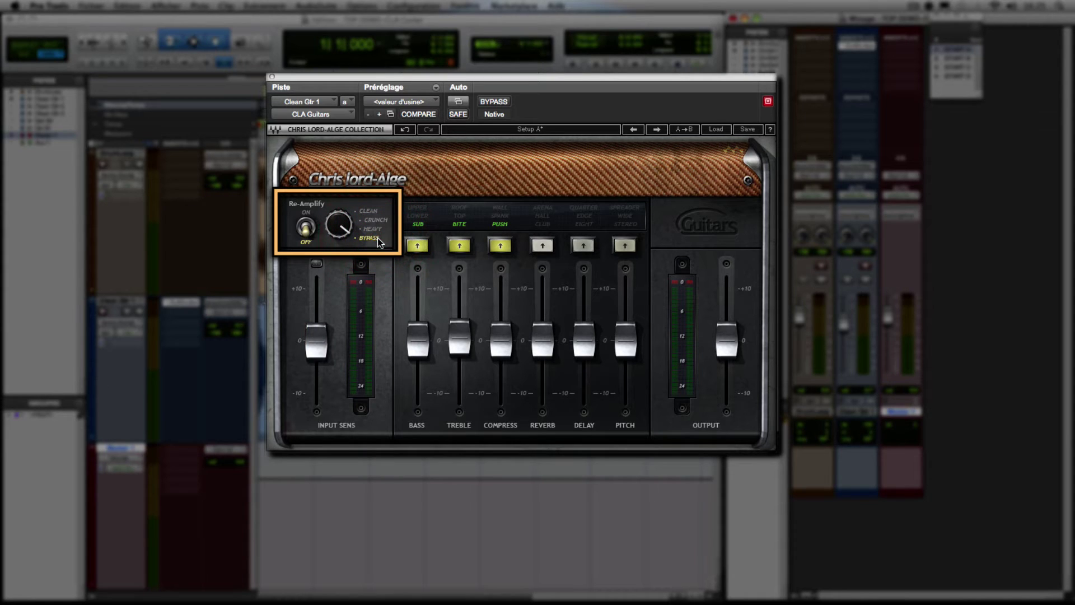
{"action": "left_click", "coordinate": [370, 212]}
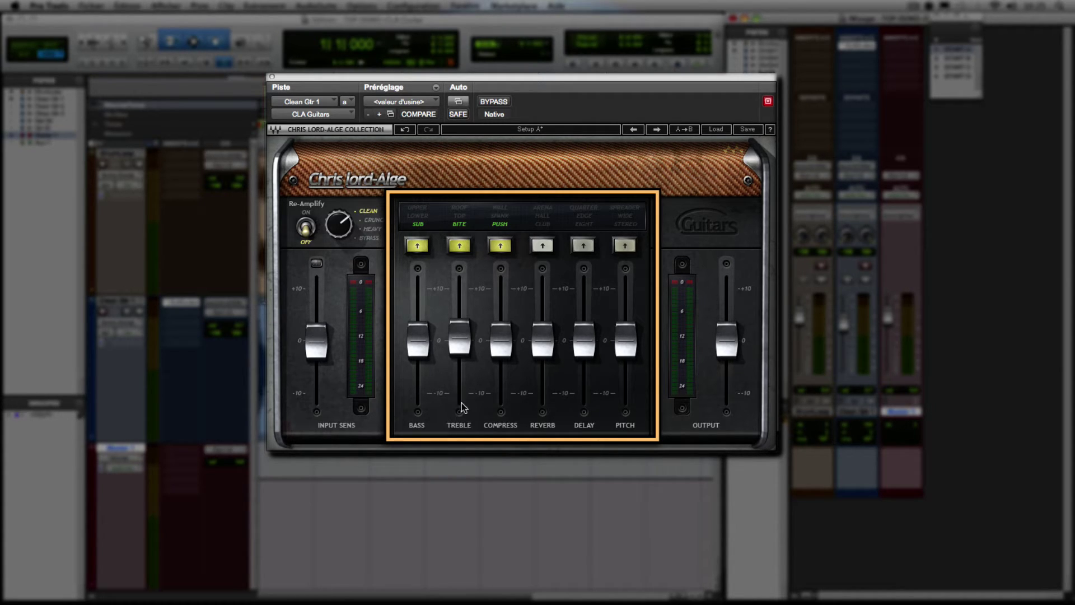
{"action": "left_click", "coordinate": [456, 334]}
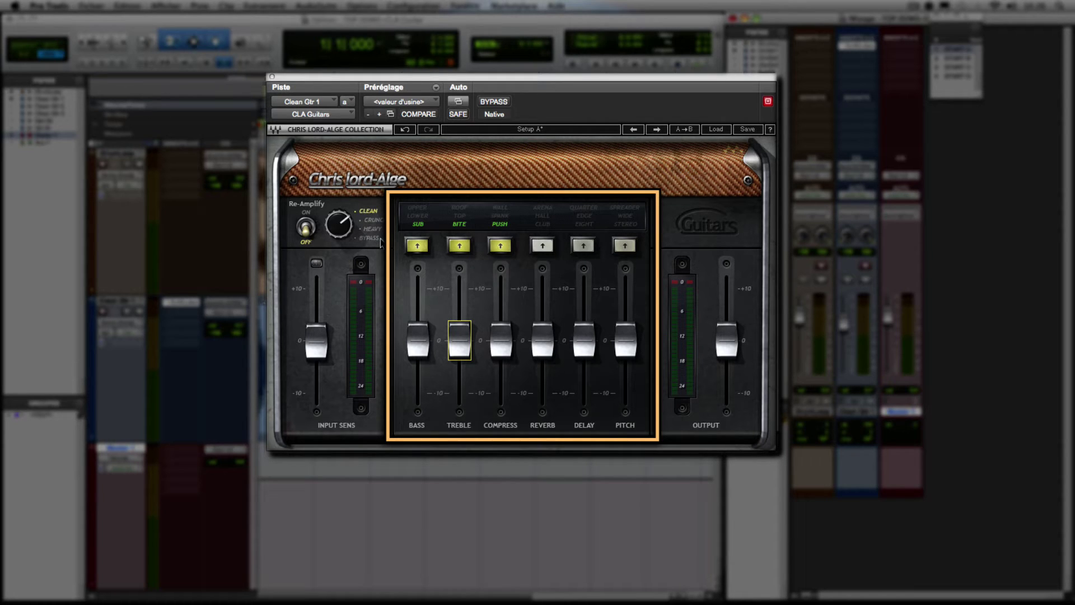
Step: Try the Lower and Upper settings of the Bass section and return it to Sub
{"action": "left_click", "coordinate": [421, 217]}
{"action": "left_click", "coordinate": [421, 210]}
{"action": "left_click", "coordinate": [418, 225]}
Step: Try the Roof and Top settings of the Treble section and return it to Bite
{"action": "left_click", "coordinate": [459, 210]}
{"action": "left_click", "coordinate": [459, 208]}
{"action": "left_click", "coordinate": [457, 225]}
{"action": "left_click", "coordinate": [460, 211]}
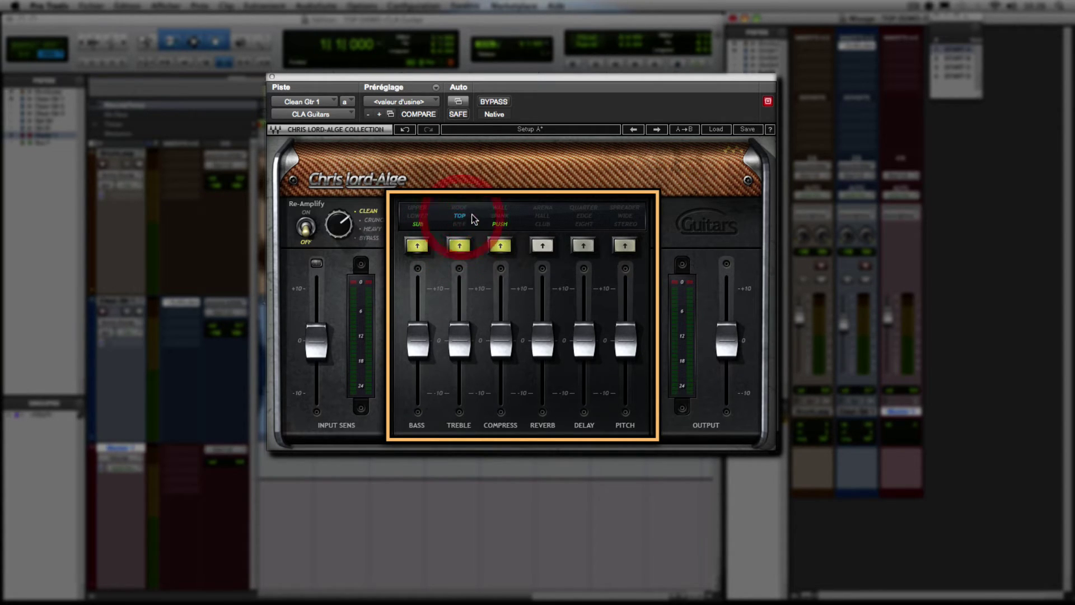
{"action": "left_click", "coordinate": [459, 222]}
{"action": "left_click", "coordinate": [460, 227]}
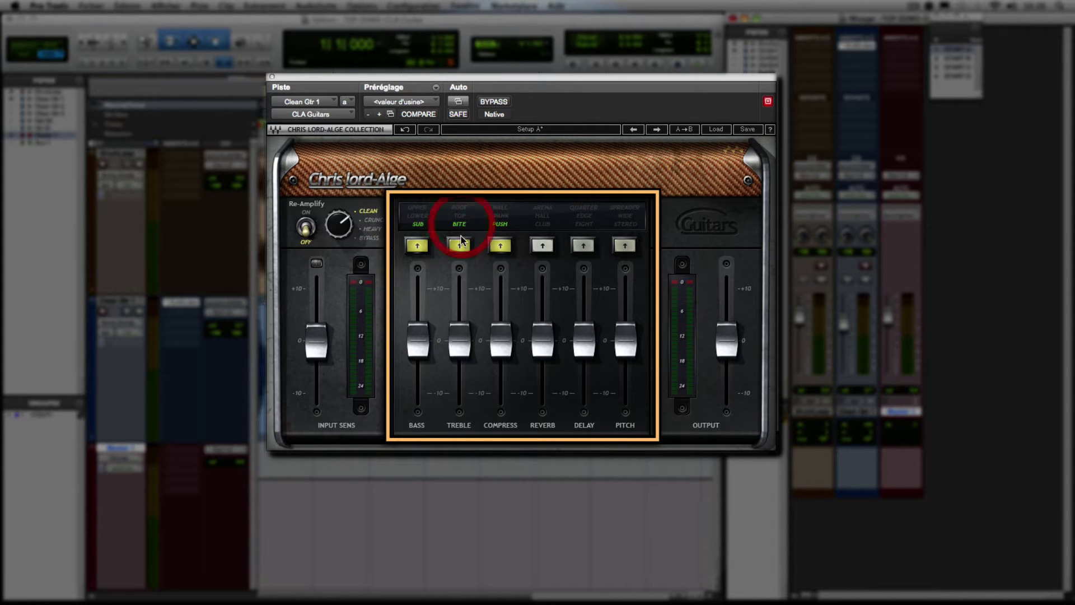
Step: Cycle the Treble section through its settings to off, try its fader around 0, and restore Bite
{"action": "left_click", "coordinate": [460, 247]}
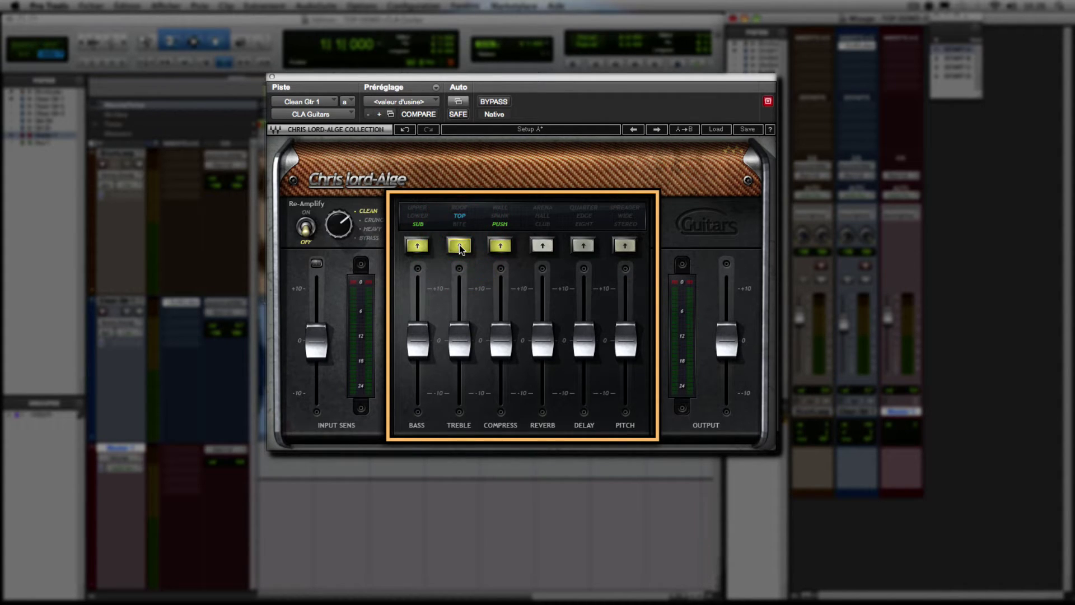
{"action": "left_click", "coordinate": [460, 247]}
{"action": "left_click", "coordinate": [459, 246]}
{"action": "left_click", "coordinate": [459, 340]}
{"action": "mouse_move", "coordinate": [459, 339]}
{"action": "left_mouse_down"}
{"action": "mouse_move", "coordinate": [459, 386]}
{"action": "mouse_move", "coordinate": [459, 336]}
{"action": "mouse_move", "coordinate": [457, 350]}
{"action": "left_mouse_up"}
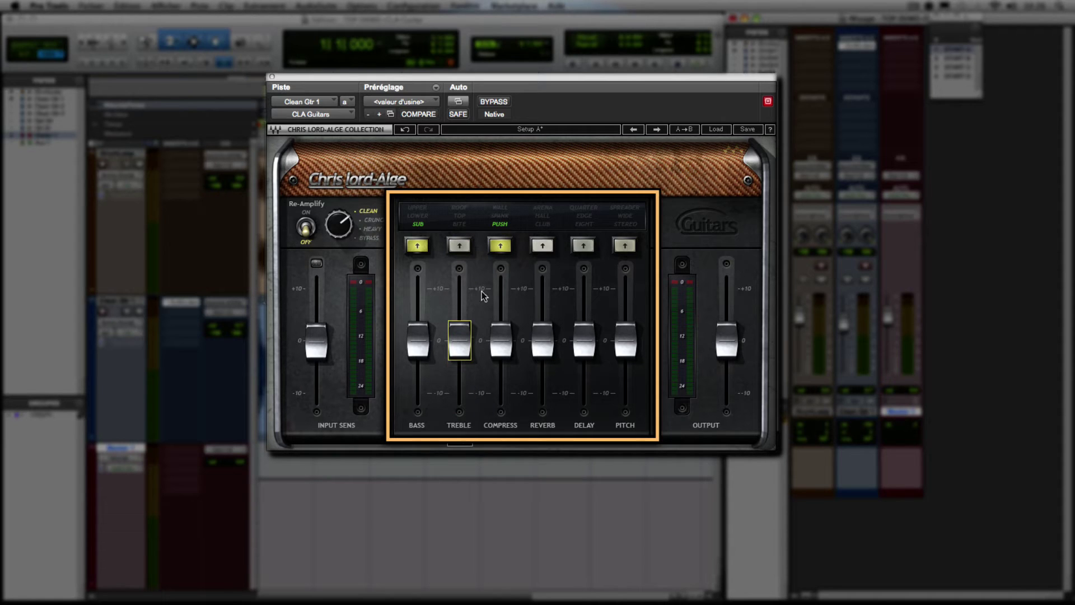
{"action": "left_click", "coordinate": [459, 245]}
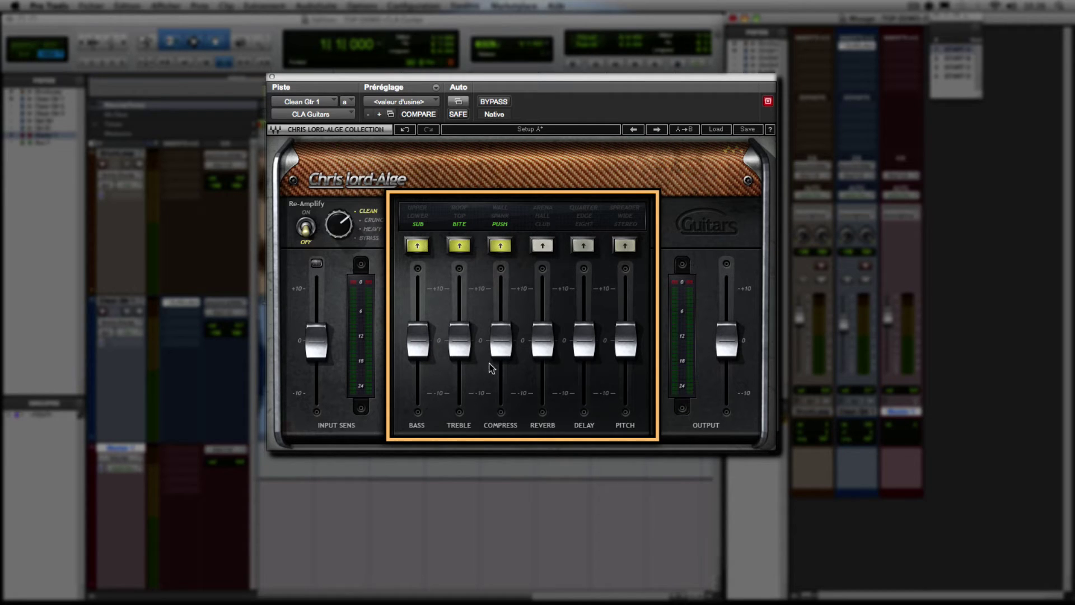
Step: Try the Compress fader and the Spank and Wall compressor settings, returning the section to Push
{"action": "mouse_move", "coordinate": [502, 339]}
{"action": "left_mouse_down"}
{"action": "mouse_move", "coordinate": [501, 384]}
{"action": "mouse_move", "coordinate": [501, 288]}
{"action": "mouse_move", "coordinate": [505, 341]}
{"action": "left_mouse_up"}
{"action": "left_click", "coordinate": [504, 216]}
{"action": "left_click", "coordinate": [505, 214]}
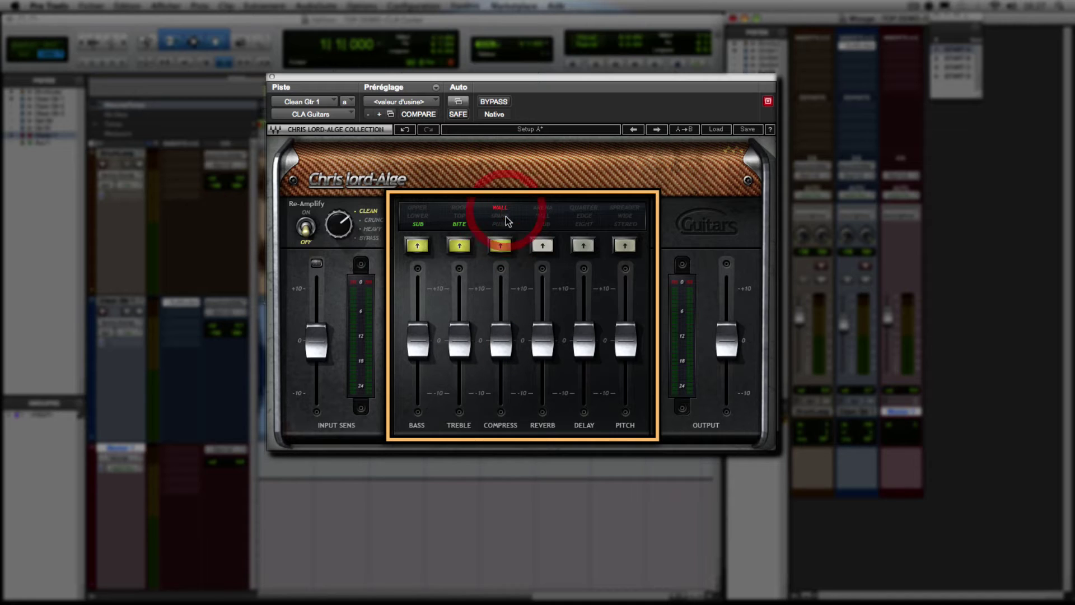
{"action": "left_click", "coordinate": [503, 223]}
{"action": "left_click", "coordinate": [502, 221]}
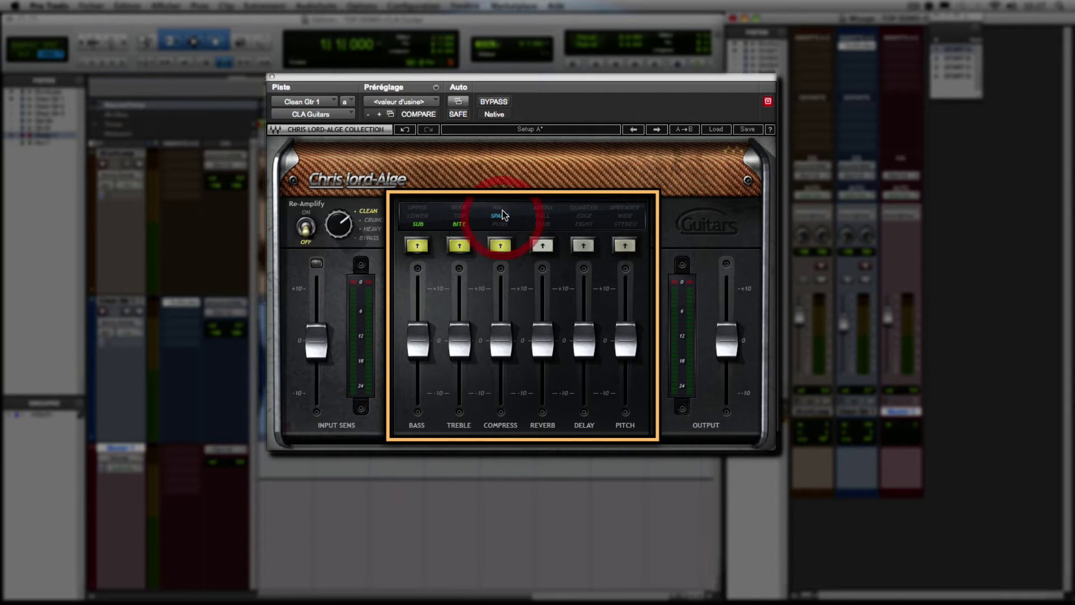
{"action": "left_click", "coordinate": [503, 224]}
{"action": "left_click", "coordinate": [503, 225]}
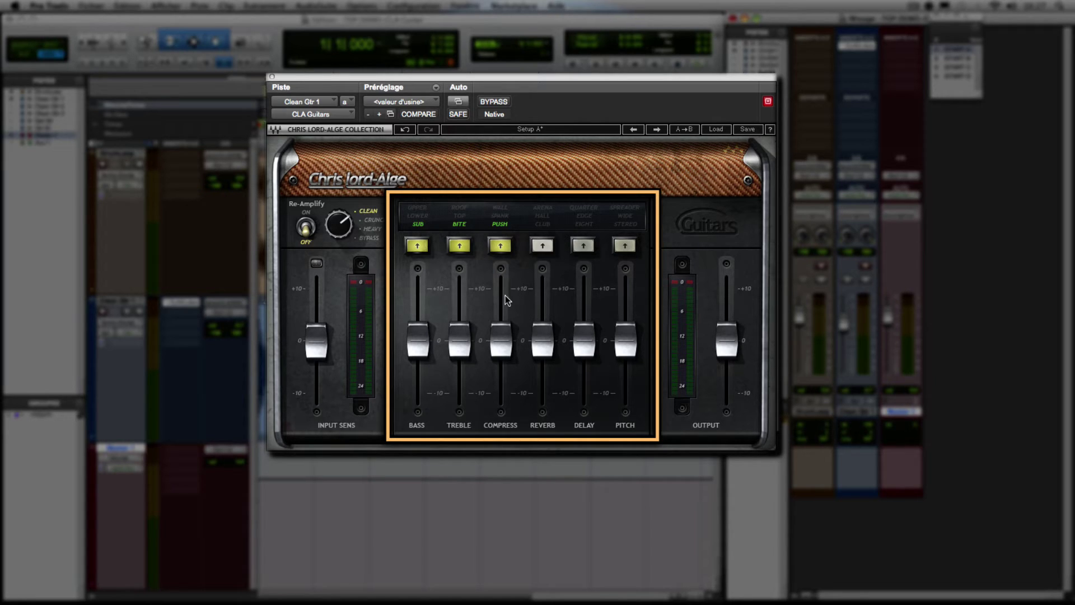
Step: Try the Club, Arena and Hall settings and the fader of the Reverb section, and switch Reverb off again
{"action": "left_click", "coordinate": [546, 224]}
{"action": "left_click", "coordinate": [547, 206]}
{"action": "left_click", "coordinate": [542, 217]}
{"action": "left_click", "coordinate": [543, 209]}
{"action": "mouse_move", "coordinate": [540, 340]}
{"action": "left_mouse_down"}
{"action": "mouse_move", "coordinate": [542, 392]}
{"action": "mouse_move", "coordinate": [542, 286]}
{"action": "mouse_move", "coordinate": [542, 340]}
{"action": "left_mouse_up"}
{"action": "left_click", "coordinate": [540, 212]}
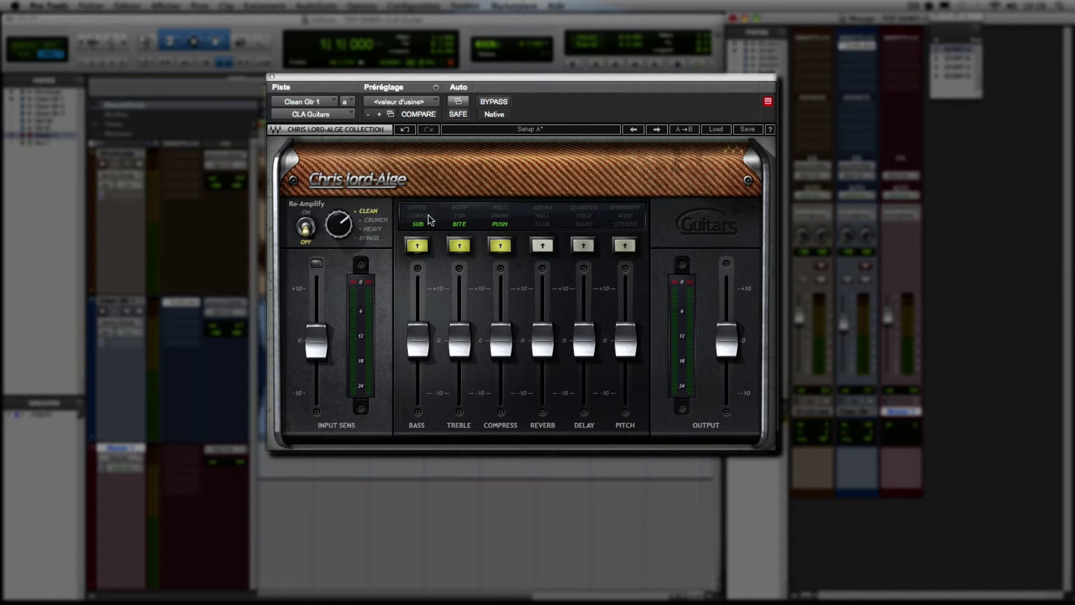
Step: Start playback and raise the Bass fader to 10.0 with the Sub setting
{"action": "mouse_move", "coordinate": [414, 335]}
{"action": "key", "text": "space"}
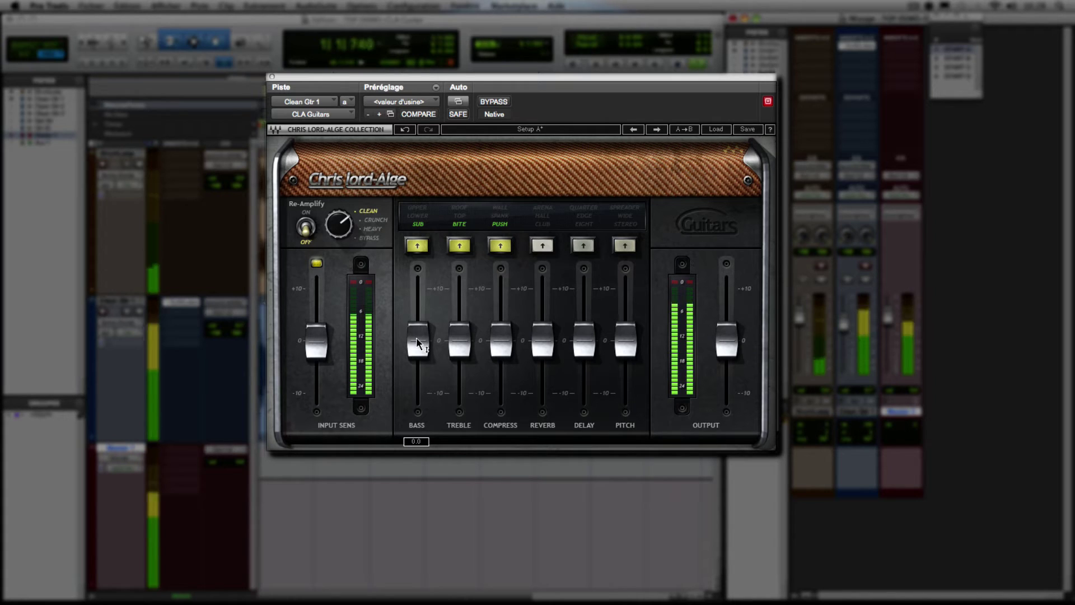
{"action": "left_click_drag", "start_coordinate": [415, 336], "coordinate": [418, 289]}
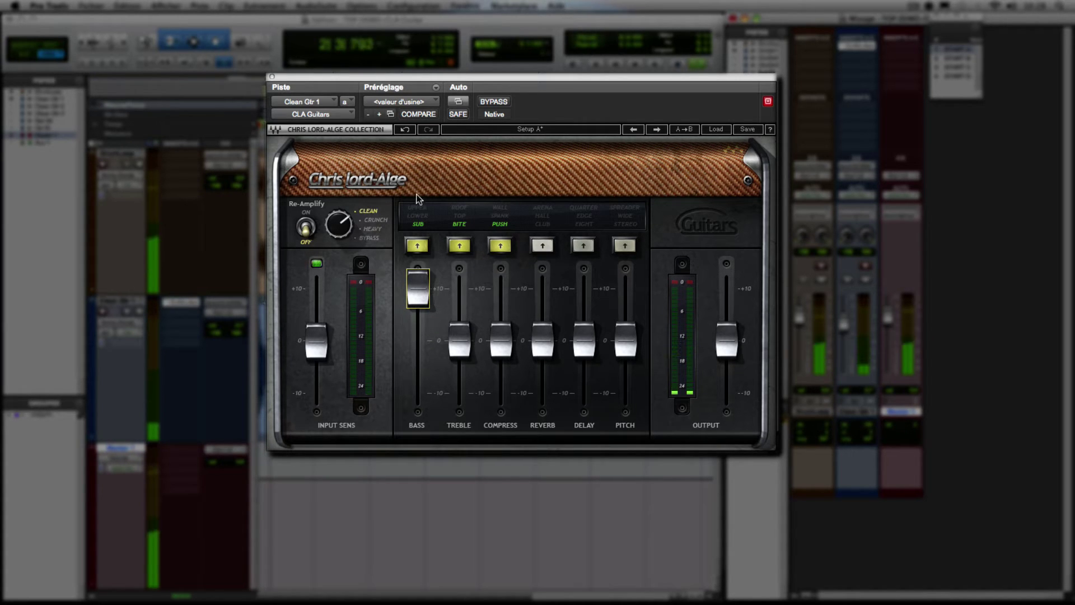
Step: Compare the Lower, Upper and Sub bass settings during playback, and switch the Bass section off
{"action": "left_click", "coordinate": [420, 216]}
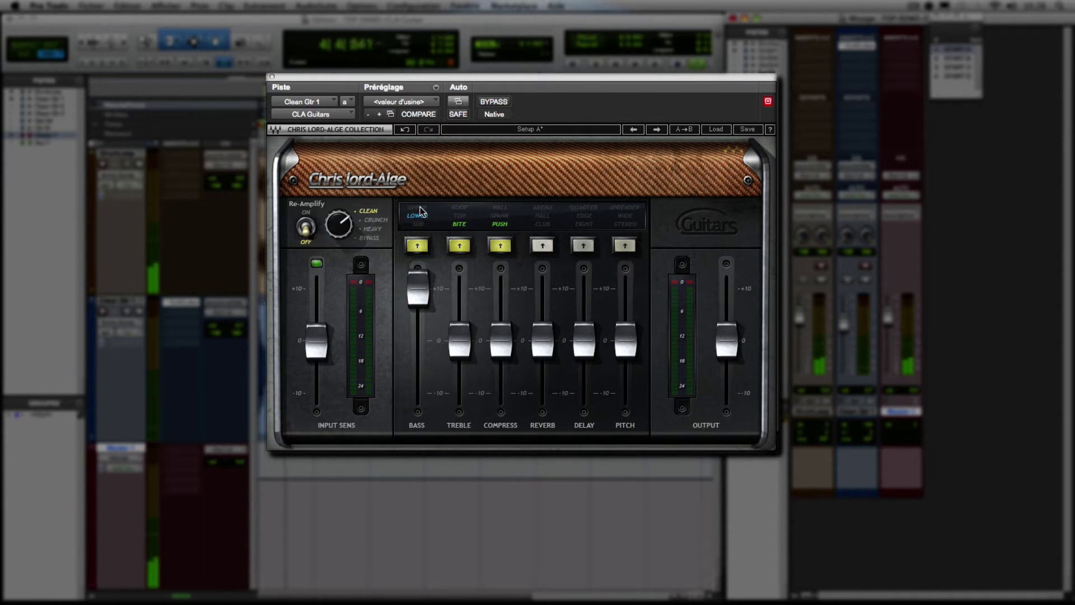
{"action": "left_click", "coordinate": [420, 208]}
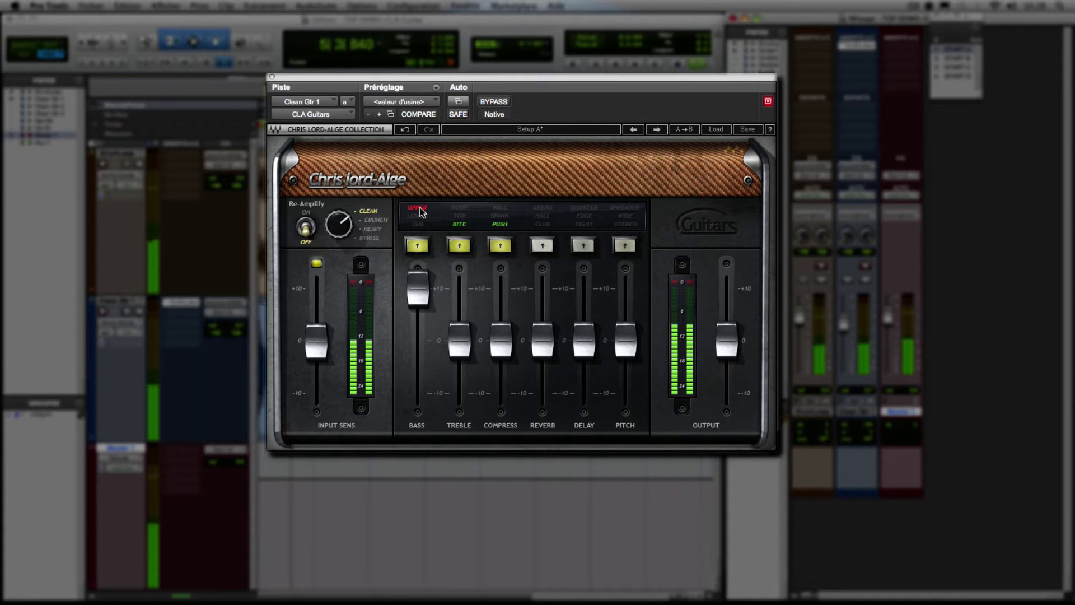
{"action": "left_click", "coordinate": [421, 216]}
{"action": "left_click", "coordinate": [421, 215]}
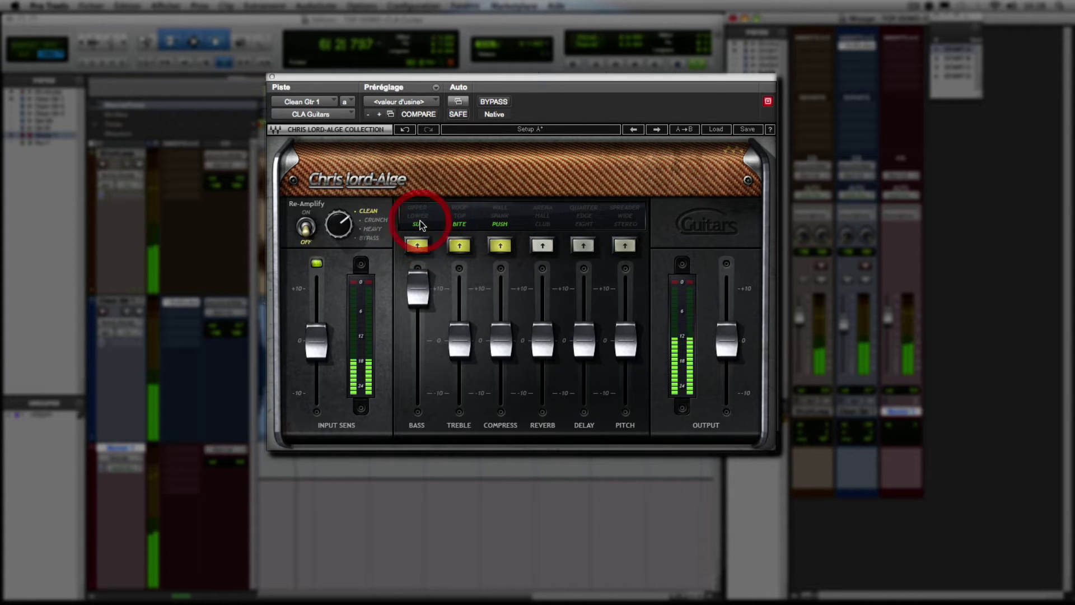
{"action": "left_click", "coordinate": [421, 211]}
{"action": "left_click", "coordinate": [420, 215]}
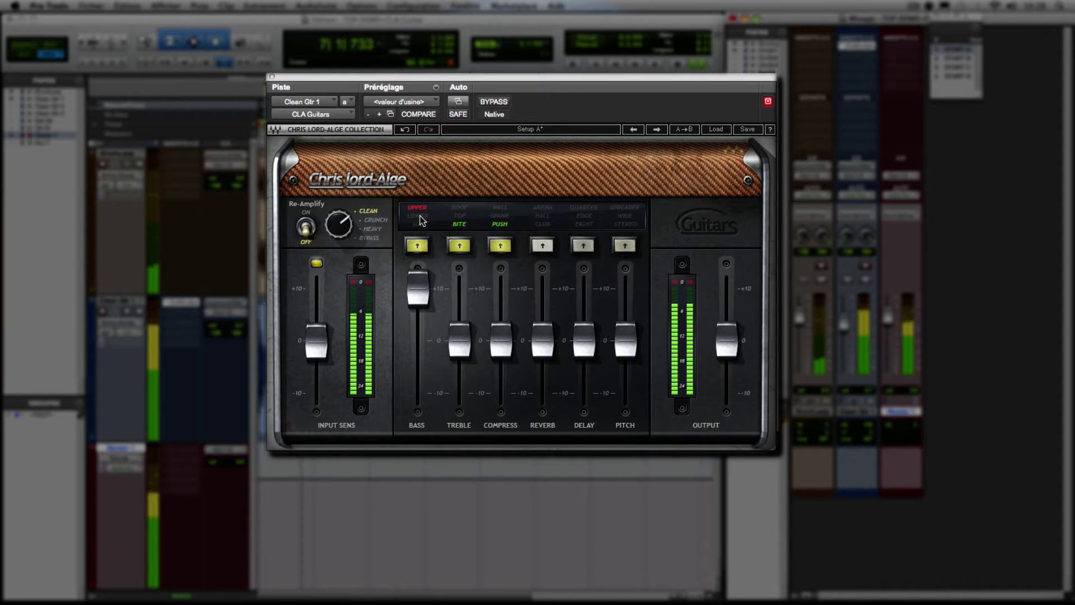
{"action": "left_click", "coordinate": [421, 224]}
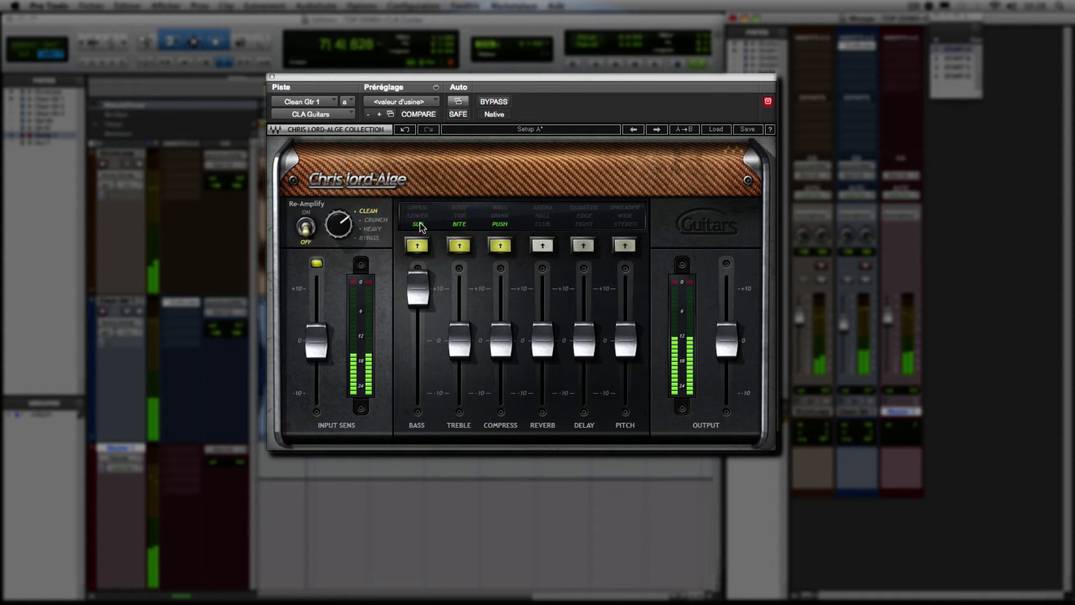
{"action": "left_click", "coordinate": [421, 224]}
Step: Stop playback, reset the Bass fader to 0.0 and set the Bass section to Lower
{"action": "key", "text": "space"}
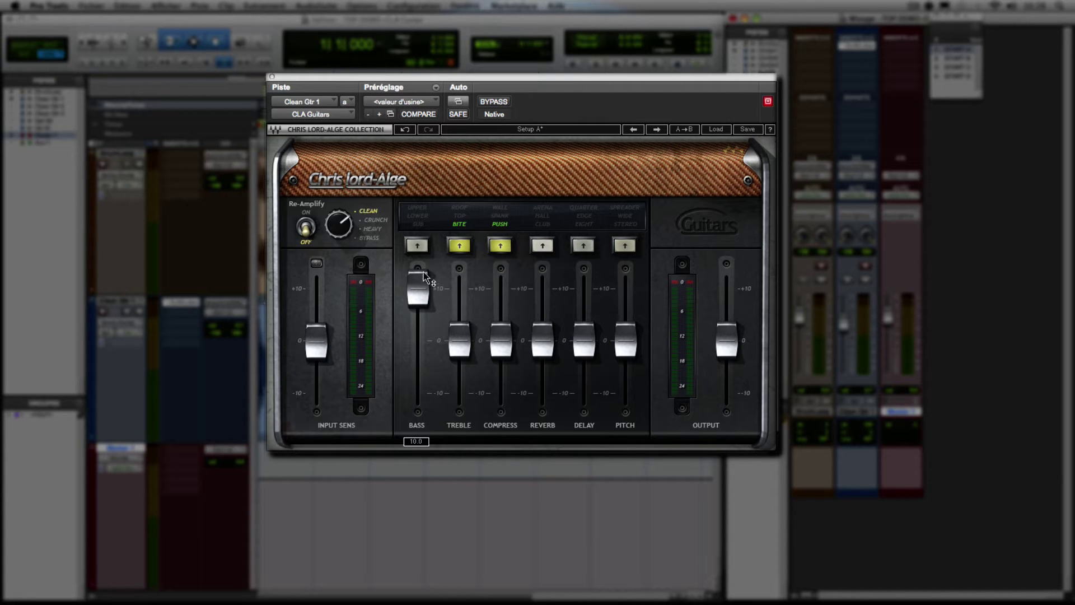
{"action": "left_click_drag", "start_coordinate": [419, 288], "coordinate": [420, 339]}
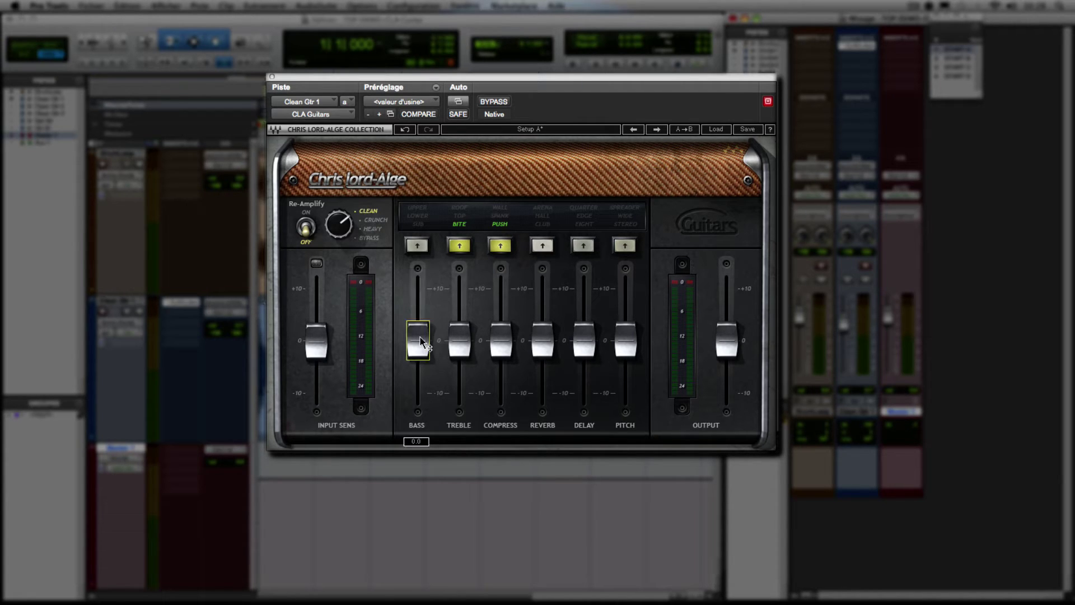
{"action": "left_click", "coordinate": [423, 216]}
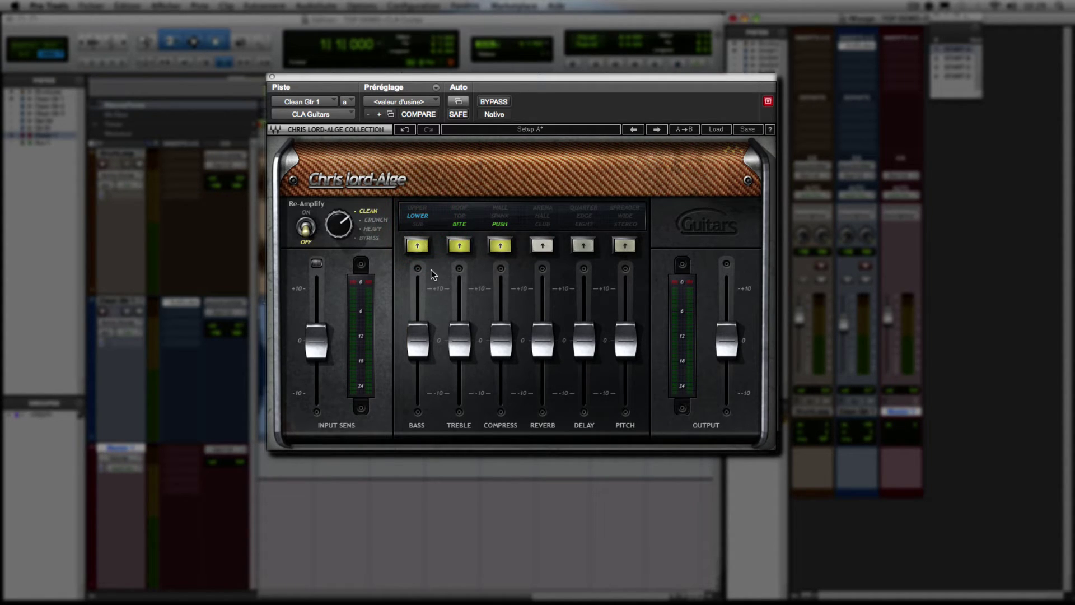
Step: Try the Upper bass setting during playback with the Bass fader at 10.0 and -10.0, and stop playback
{"action": "left_click", "coordinate": [416, 206]}
{"action": "left_click", "coordinate": [421, 209]}
{"action": "key", "text": "space"}
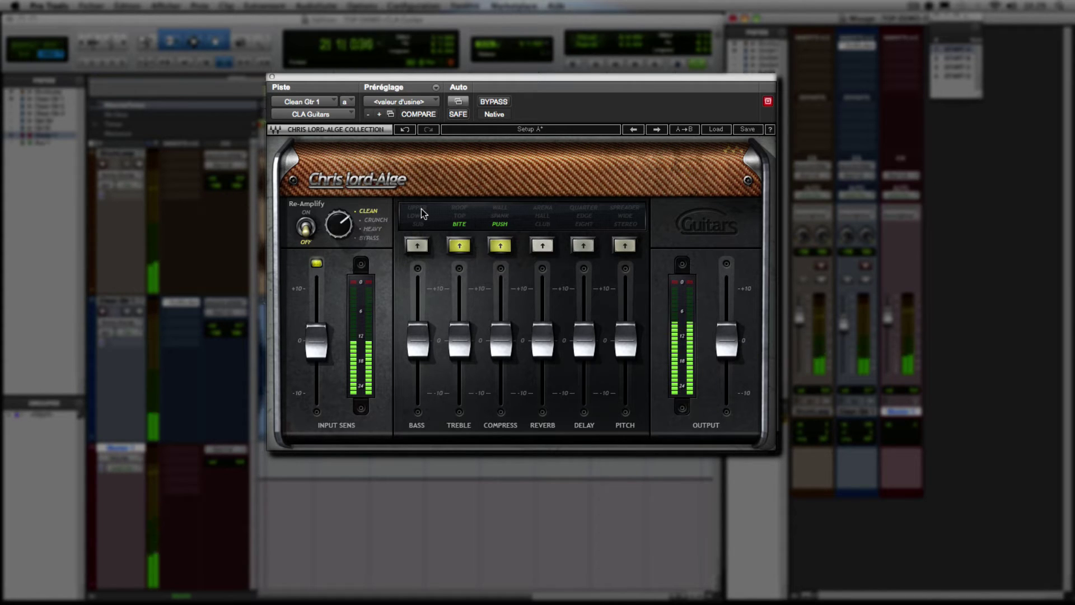
{"action": "left_click", "coordinate": [421, 210]}
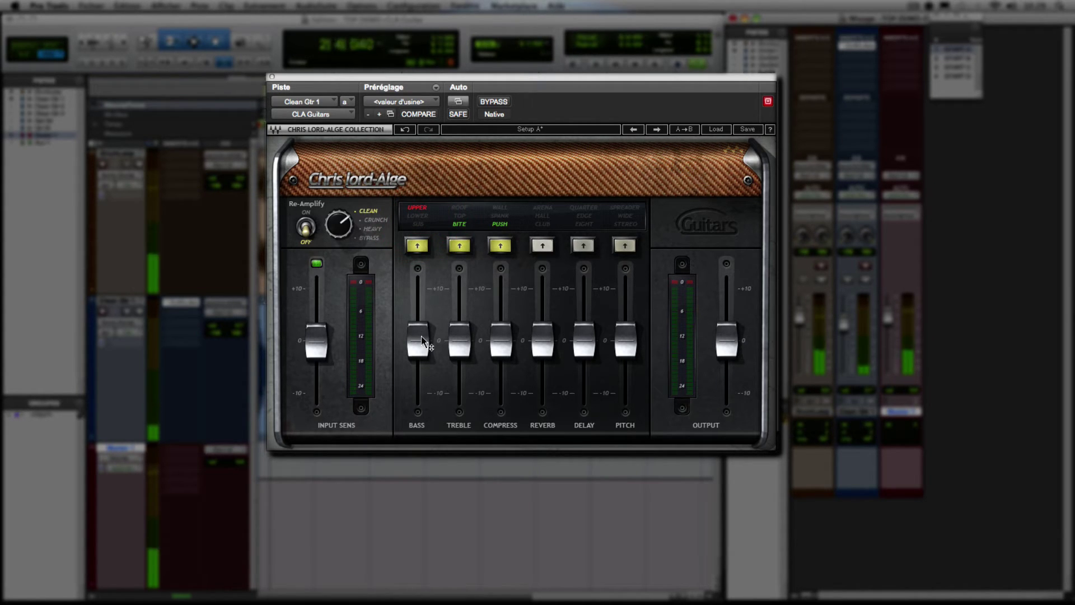
{"action": "left_click_drag", "start_coordinate": [417, 340], "coordinate": [417, 287]}
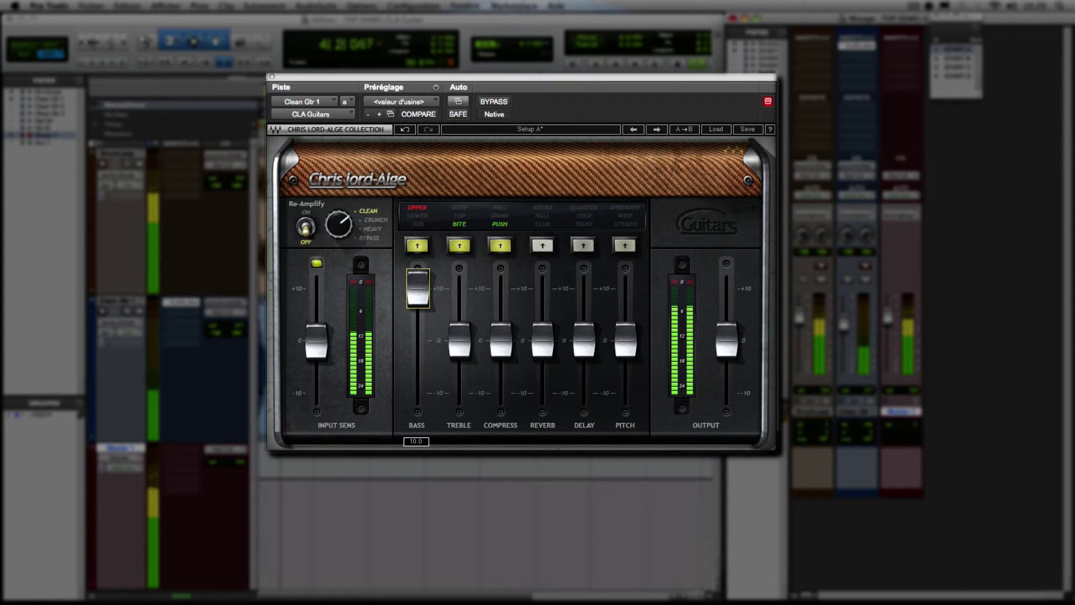
{"action": "left_click_drag", "start_coordinate": [418, 287], "coordinate": [418, 392]}
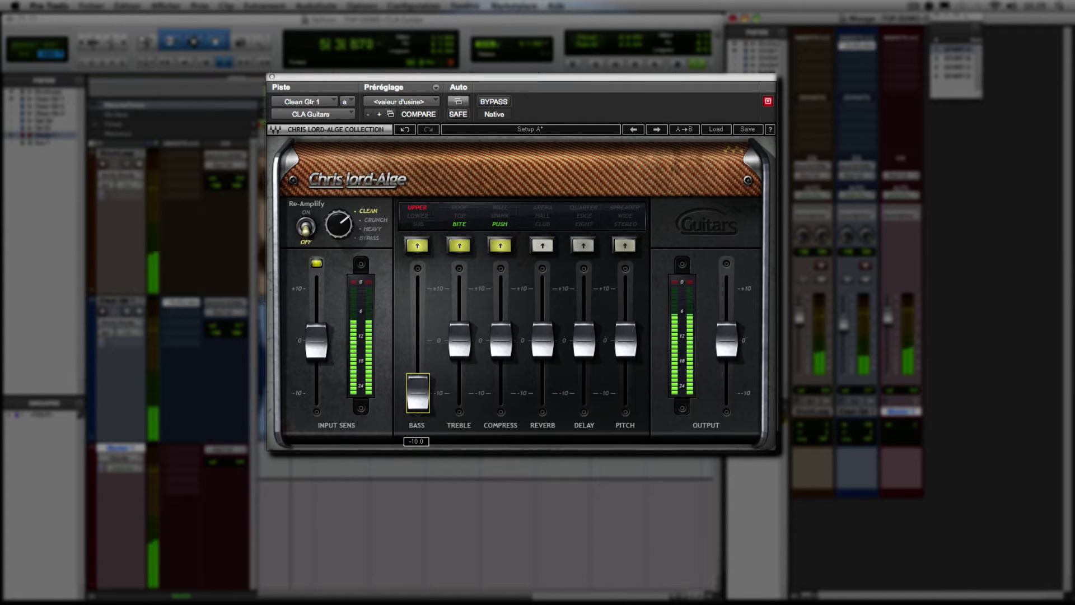
{"action": "left_click_drag", "start_coordinate": [418, 392], "coordinate": [421, 284]}
{"action": "key", "text": "space"}
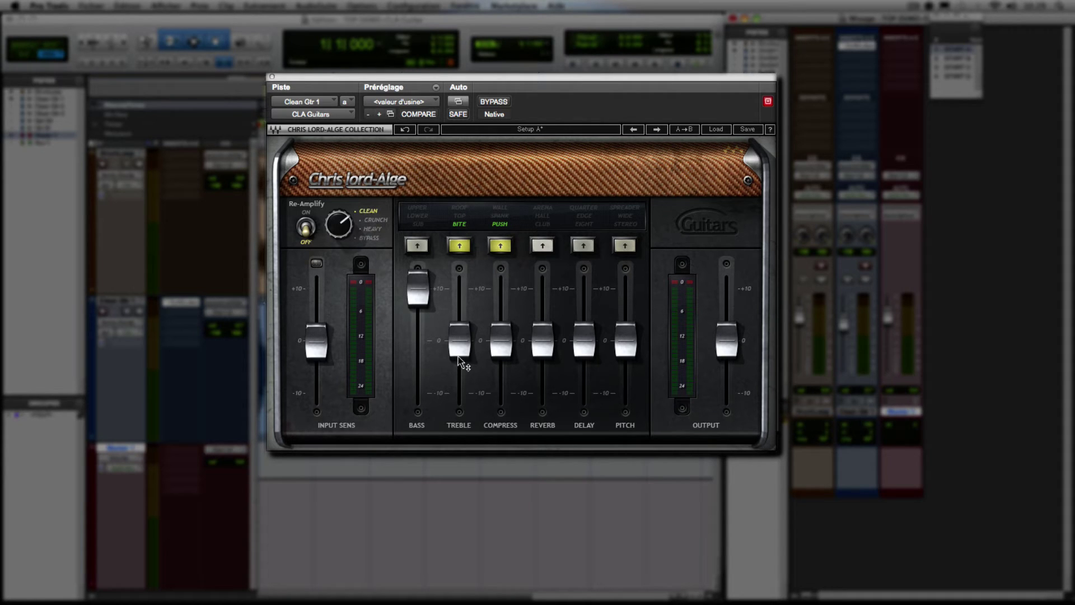
Step: Compare the Bite, Top and Roof treble settings during playback while raising the Treble fader to 10.0
{"action": "left_click_drag", "start_coordinate": [458, 356], "coordinate": [459, 288]}
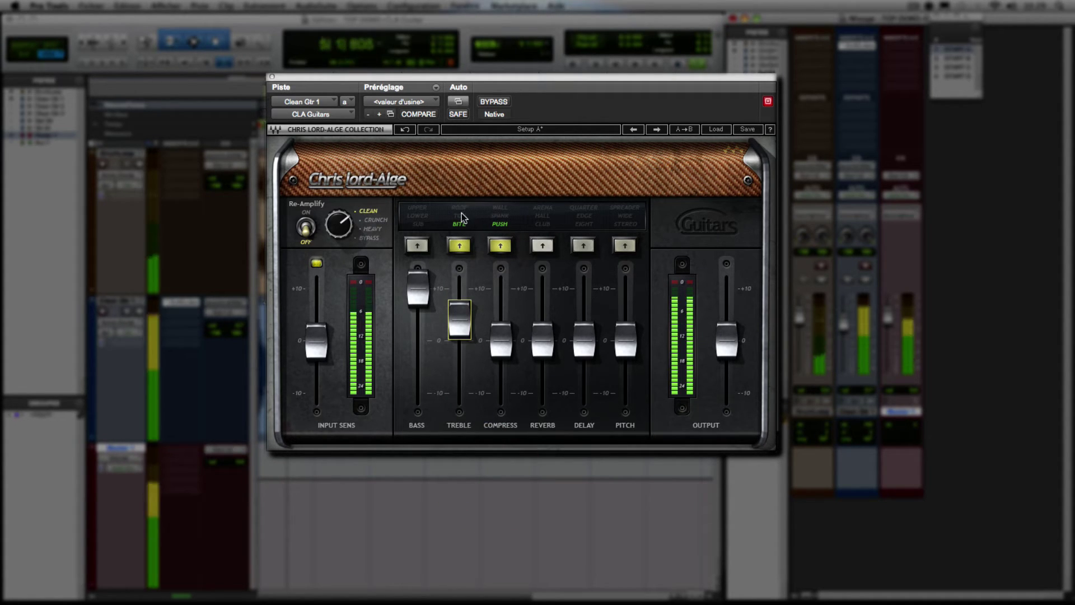
{"action": "left_click", "coordinate": [459, 216]}
{"action": "mouse_move", "coordinate": [459, 319]}
{"action": "left_mouse_down"}
{"action": "mouse_move", "coordinate": [459, 384]}
{"action": "mouse_move", "coordinate": [457, 283]}
{"action": "mouse_move", "coordinate": [465, 392]}
{"action": "mouse_move", "coordinate": [465, 286]}
{"action": "left_mouse_up"}
{"action": "left_click", "coordinate": [459, 208]}
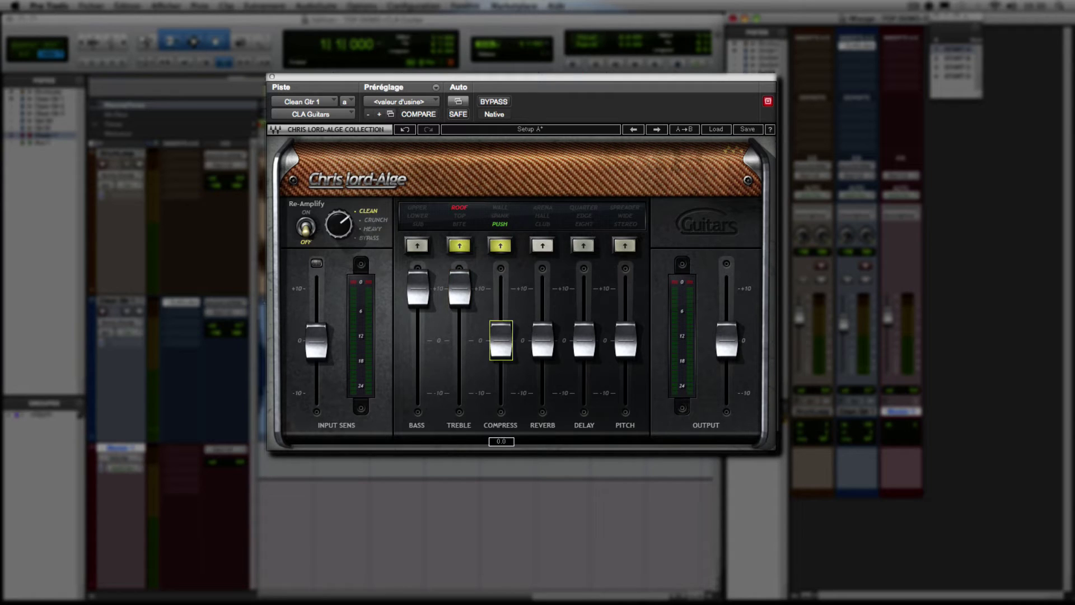
Step: Switch the Treble section off and sweep the Compress fader from -10 to about 8 with the Push setting during playback
{"action": "left_click_drag", "start_coordinate": [500, 340], "coordinate": [505, 383]}
{"action": "left_click", "coordinate": [453, 207]}
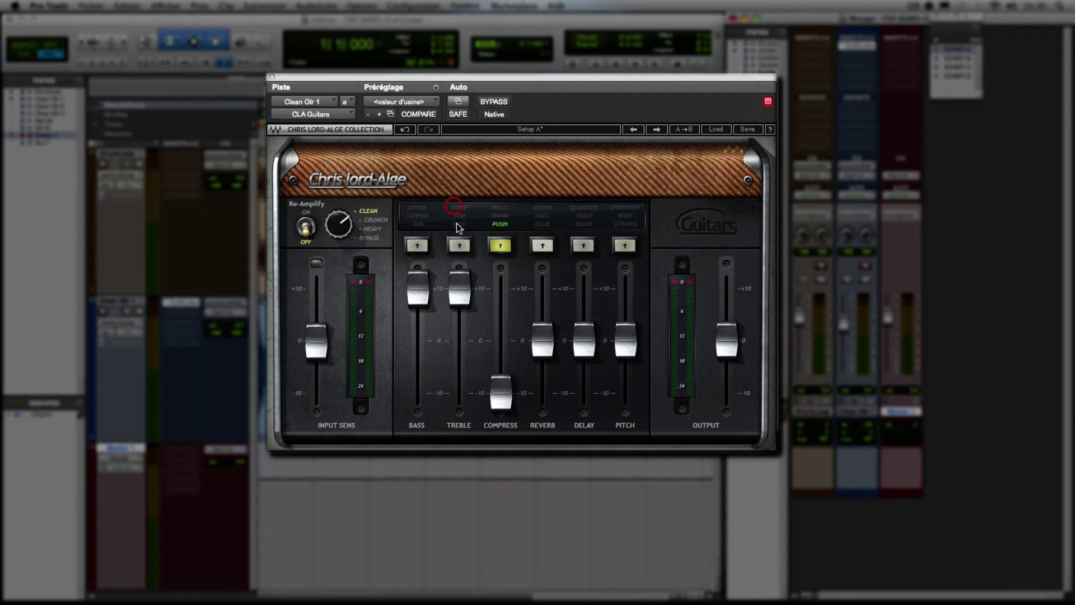
{"action": "key", "text": "space"}
{"action": "left_click_drag", "start_coordinate": [501, 392], "coordinate": [499, 298]}
{"action": "key", "text": "space"}
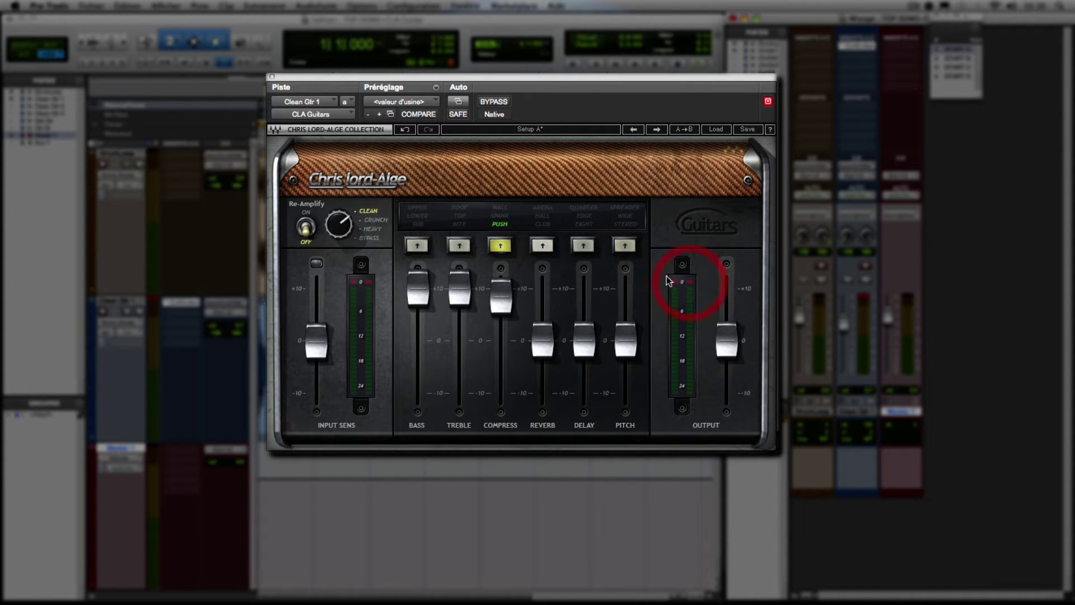
Step: Lower the Output fader to about -5 and compare the processed guitar with the bypassed plug-in during playback
{"action": "left_click", "coordinate": [163, 297]}
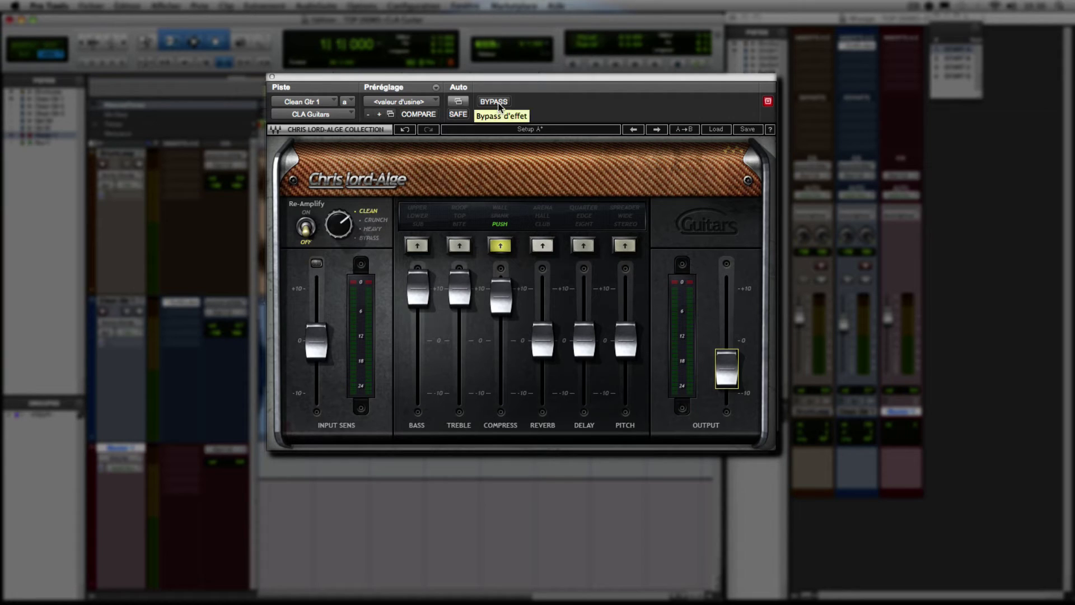
{"action": "key", "text": "space"}
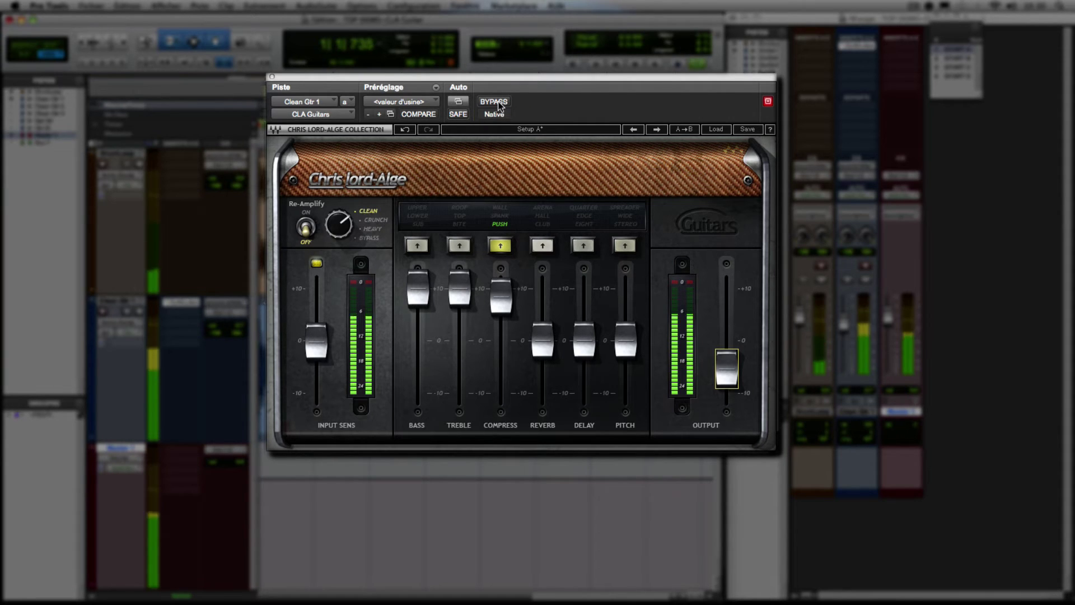
{"action": "left_click", "coordinate": [498, 102]}
{"action": "left_click", "coordinate": [498, 102]}
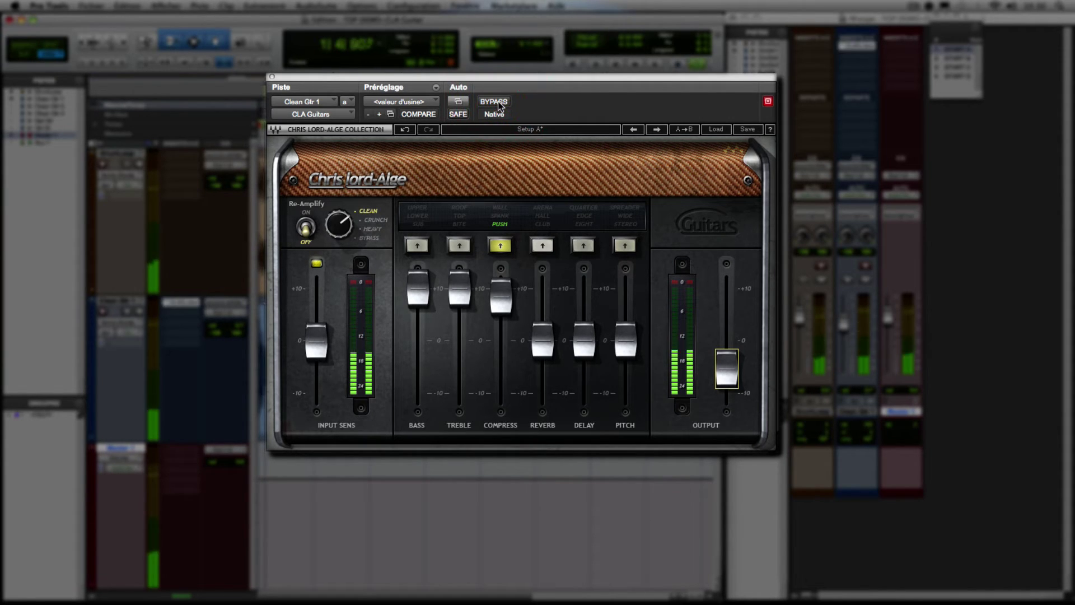
Step: Try the Compress fader at 10 against the bypassed plug-in during playback
{"action": "left_click", "coordinate": [501, 296]}
{"action": "left_click_drag", "start_coordinate": [501, 297], "coordinate": [500, 288]}
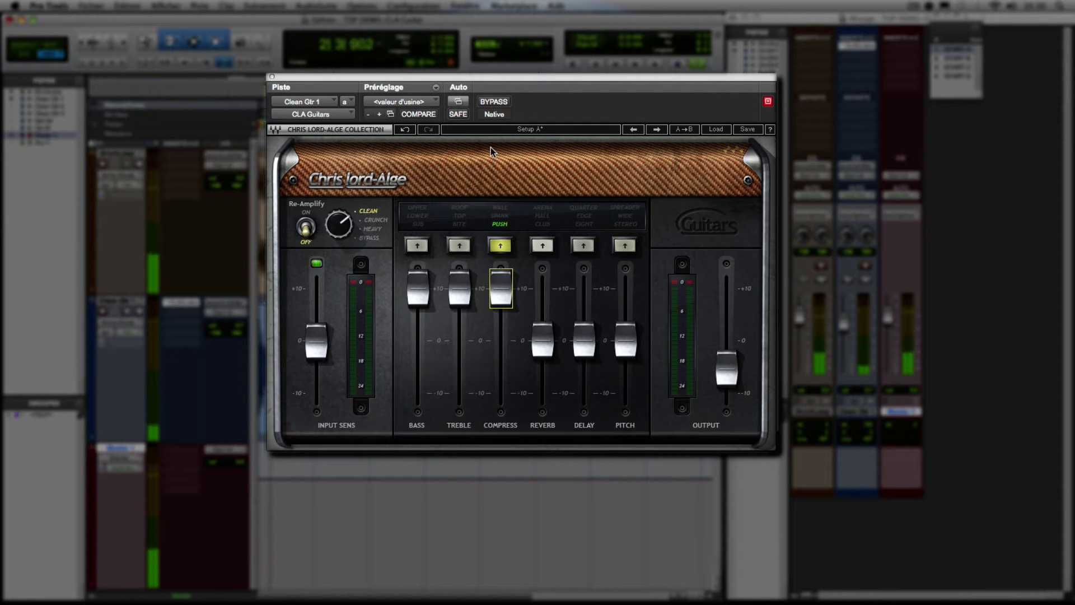
{"action": "left_click", "coordinate": [496, 101]}
{"action": "left_click", "coordinate": [496, 102]}
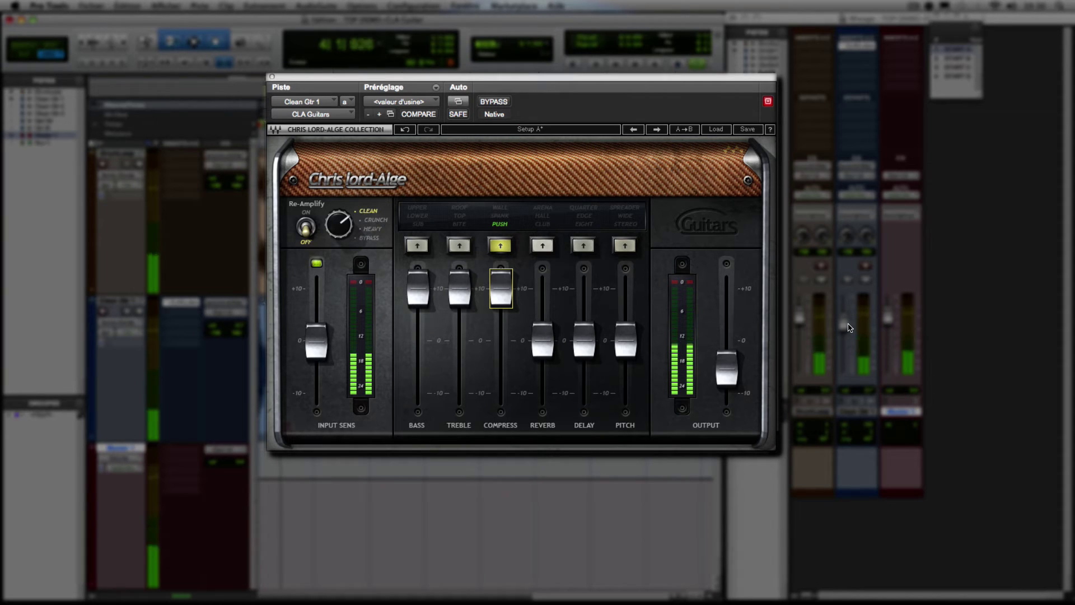
{"action": "key", "text": "space"}
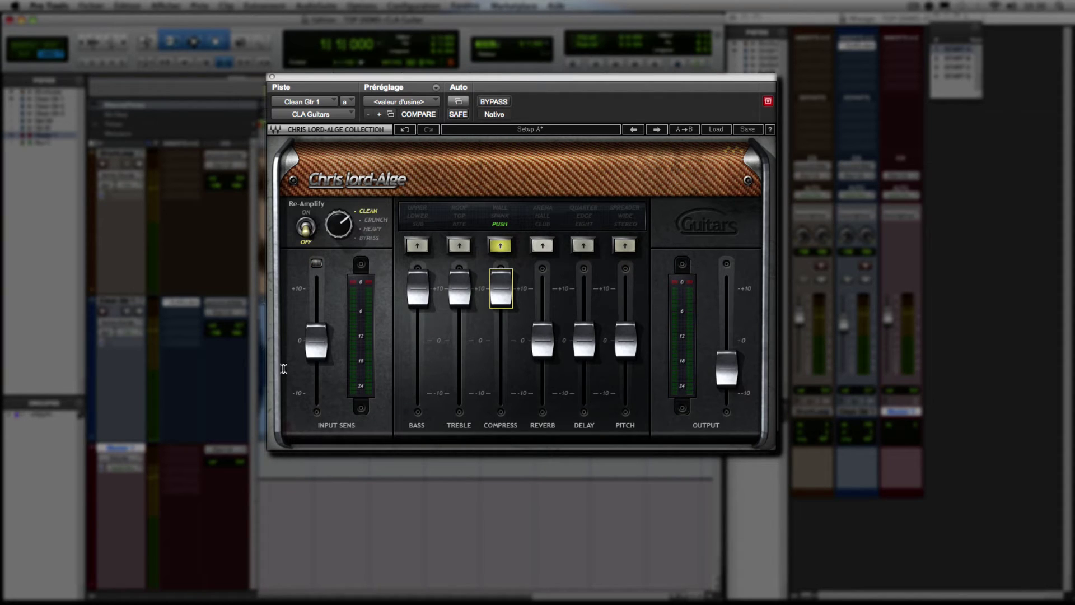
{"action": "left_click", "coordinate": [846, 326]}
{"action": "key", "text": "space"}
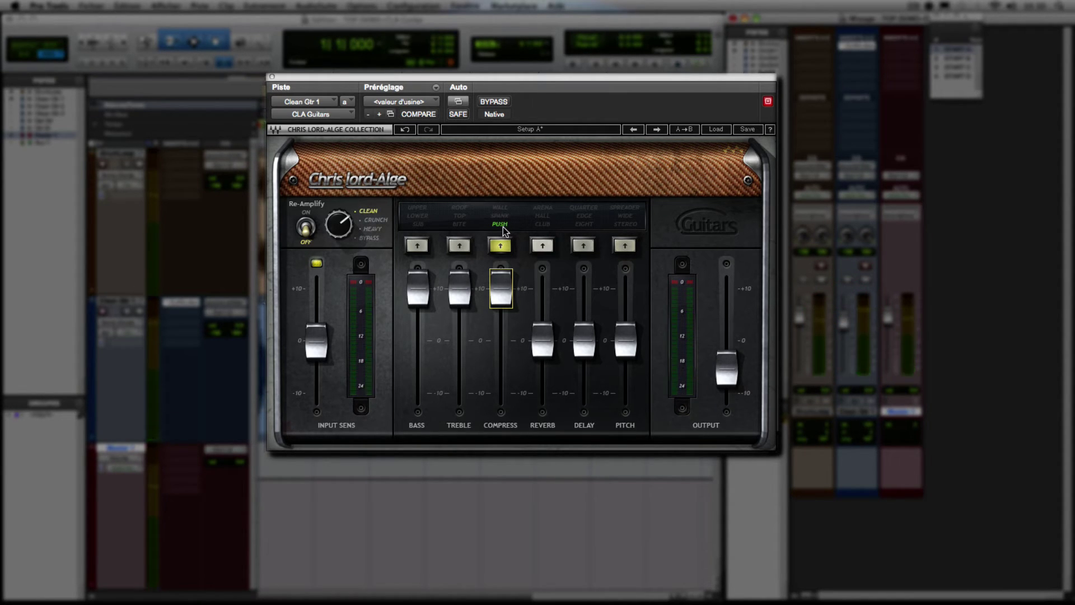
Step: Lower the Compress fader to about 6.5, compare the Spank and Wall settings during playback, and switch Compress off
{"action": "mouse_move", "coordinate": [501, 289]}
{"action": "left_mouse_down"}
{"action": "mouse_move", "coordinate": [501, 339]}
{"action": "mouse_move", "coordinate": [501, 306]}
{"action": "left_mouse_up"}
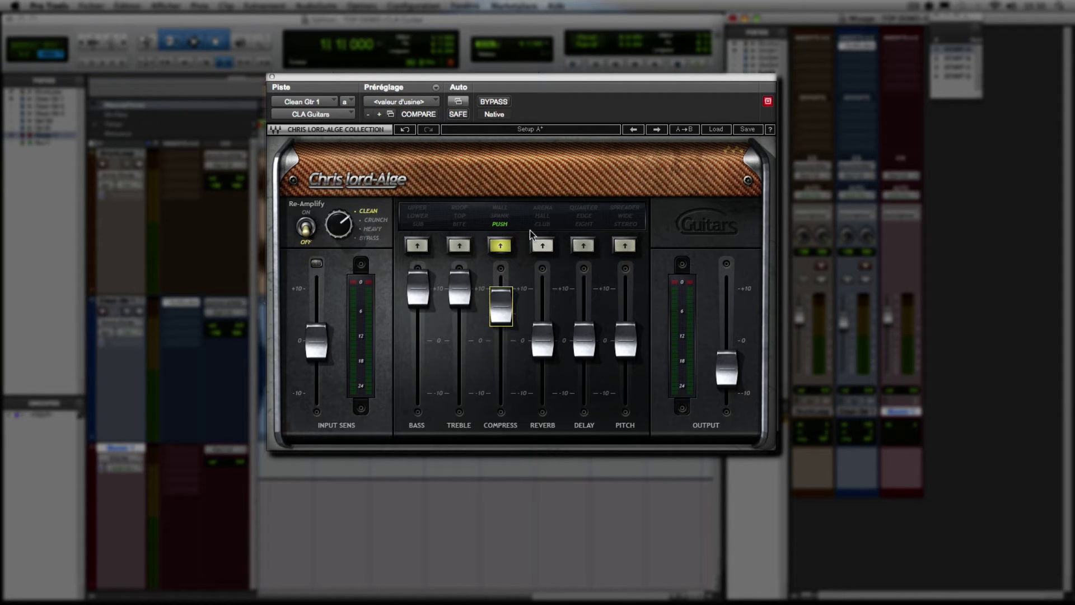
{"action": "key", "text": "space"}
{"action": "left_click", "coordinate": [504, 216]}
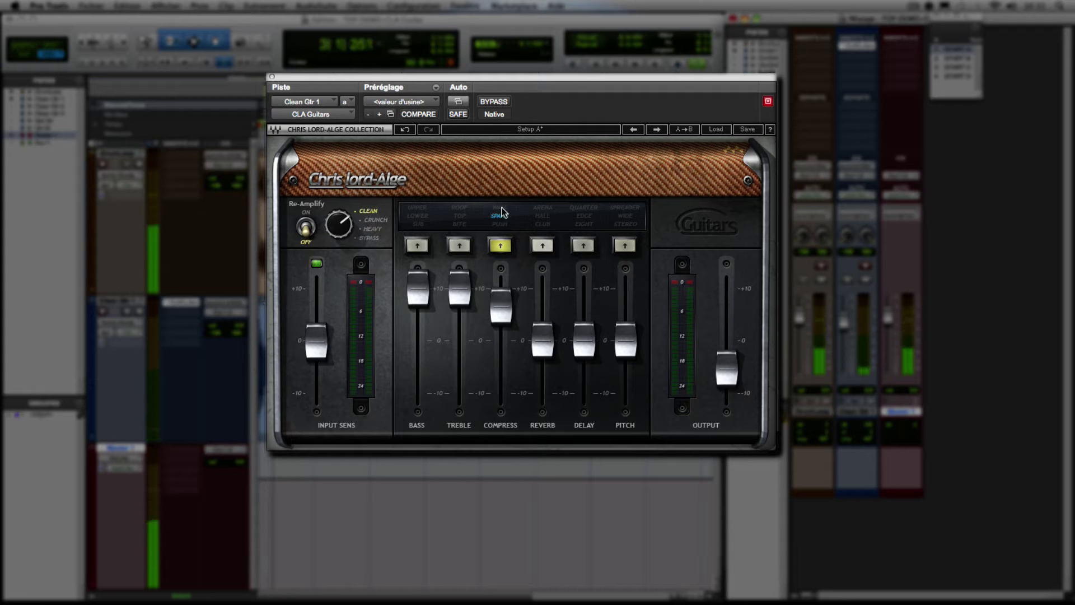
{"action": "left_click", "coordinate": [503, 212]}
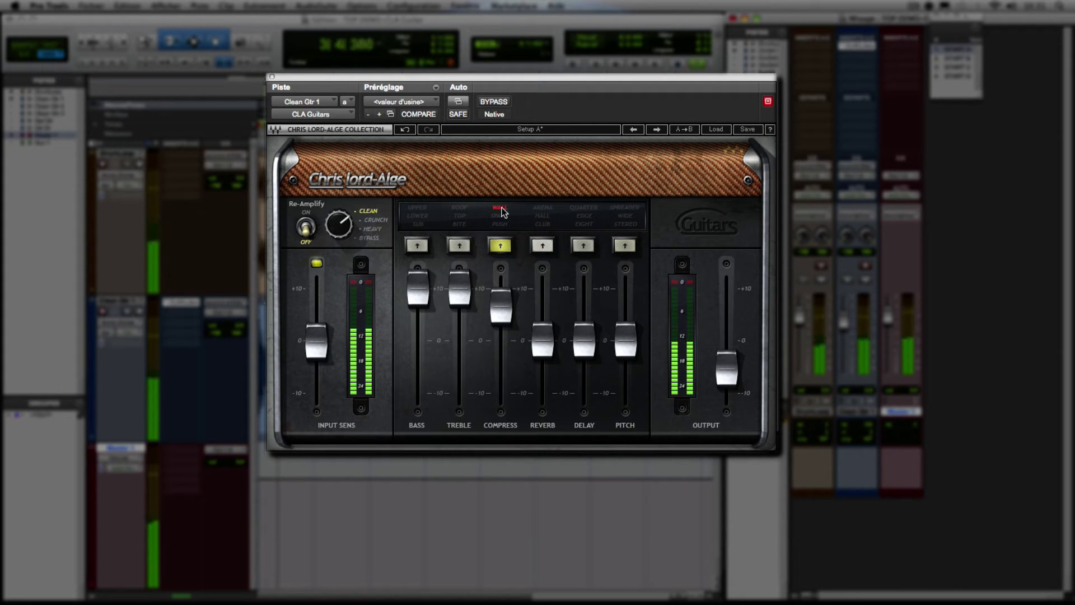
{"action": "key", "text": "space"}
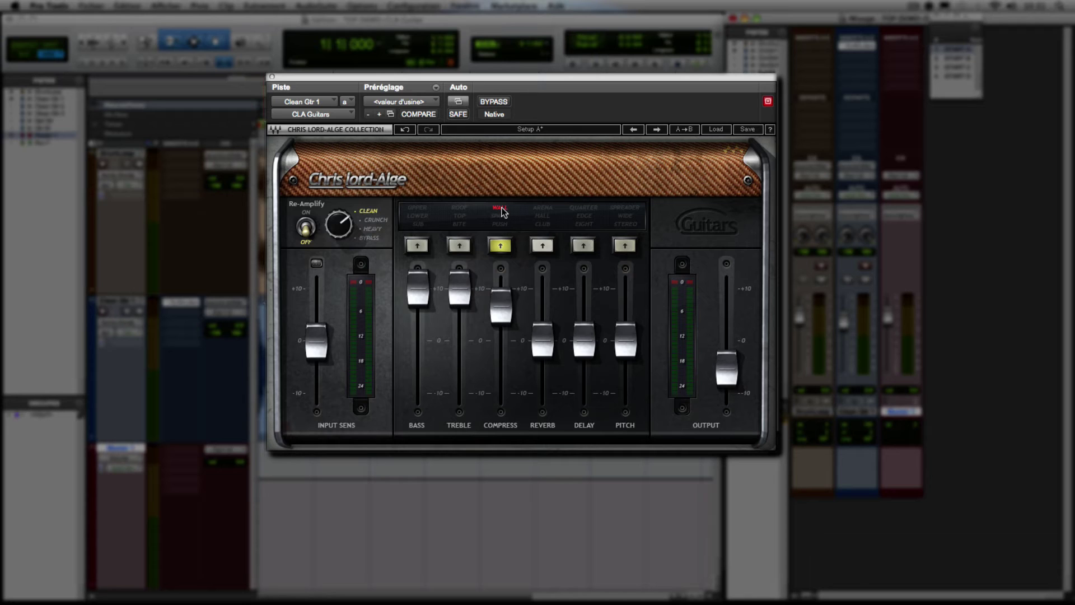
{"action": "left_click", "coordinate": [500, 210]}
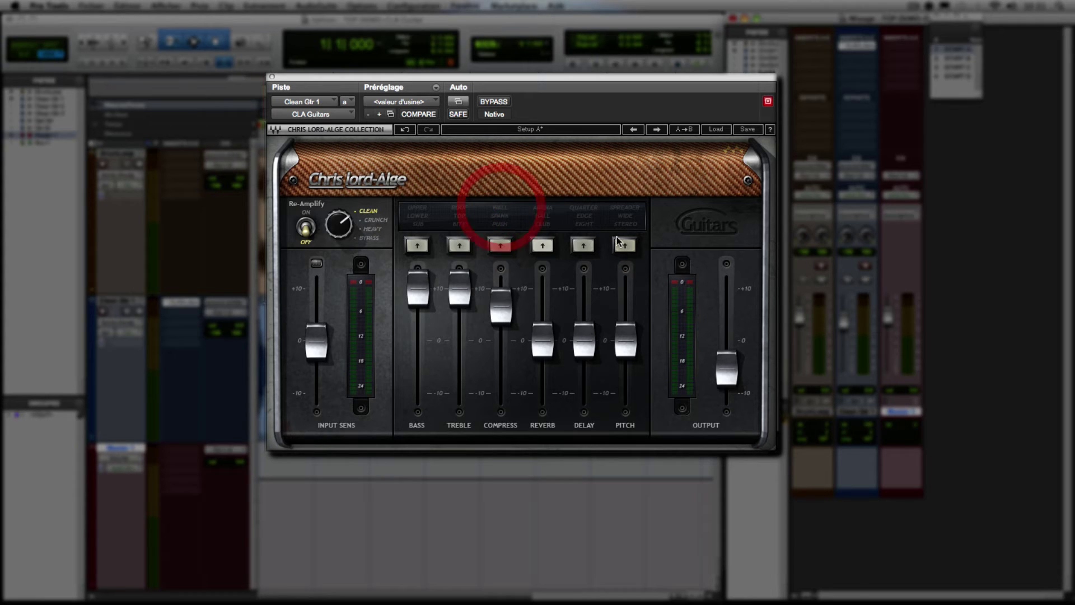
Step: Switch on Reverb with the Club setting and its fader at 10.0, and turn Compress back on with Push
{"action": "left_click", "coordinate": [542, 225]}
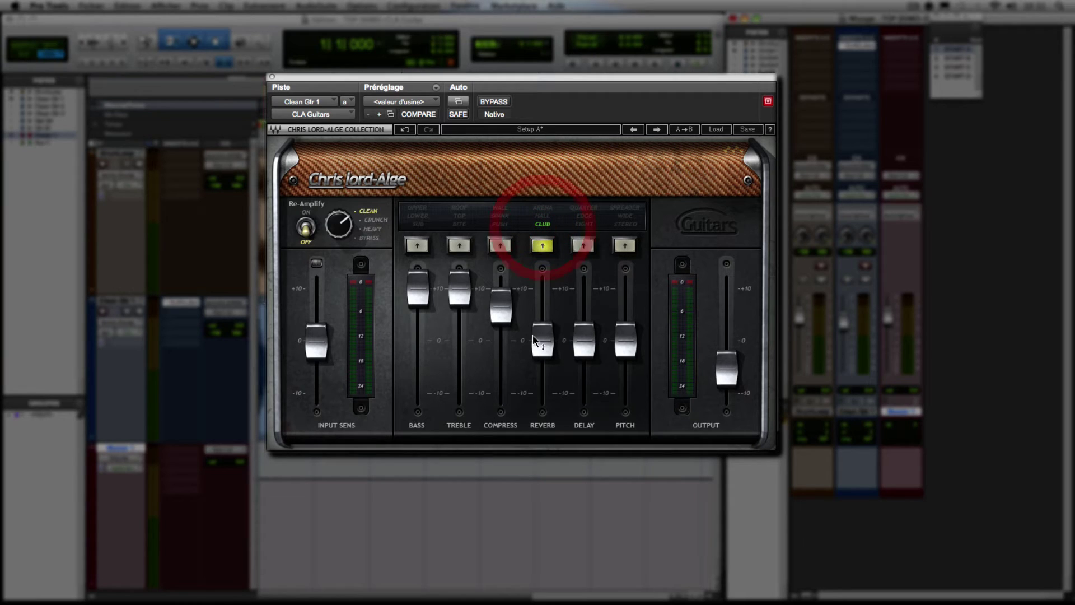
{"action": "left_click_drag", "start_coordinate": [542, 340], "coordinate": [548, 290]}
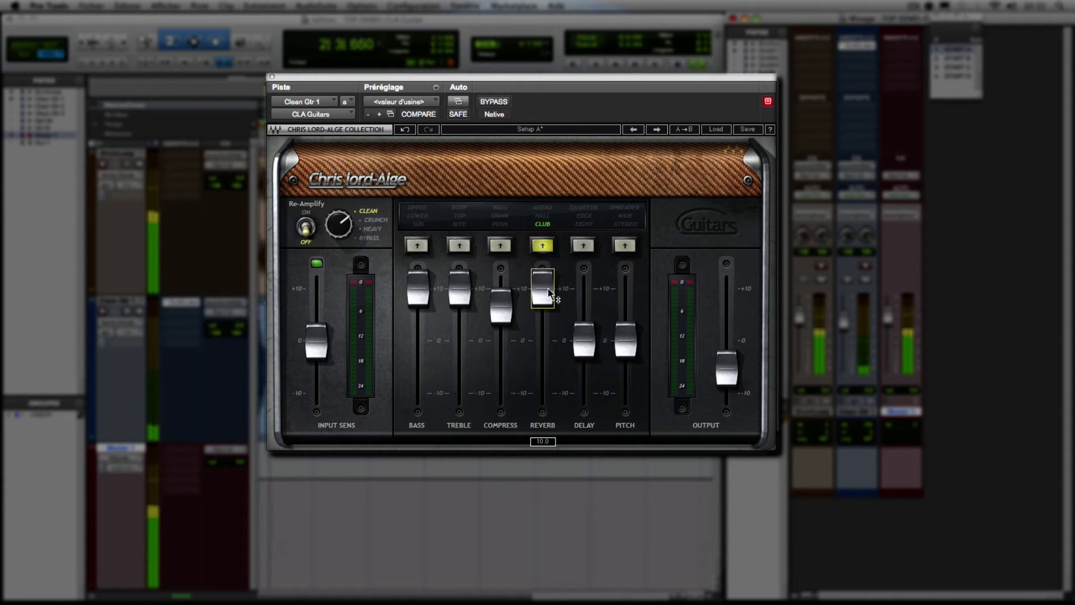
{"action": "left_click", "coordinate": [499, 245]}
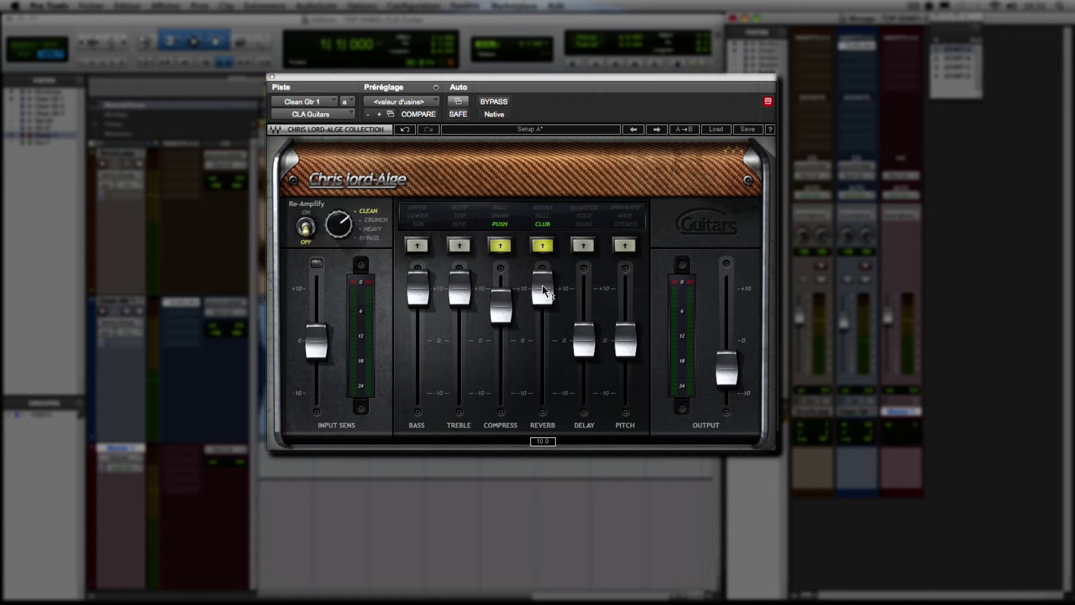
Step: Try the Arena reverb setting during playback with the Reverb fader at 8.2 and at -10, and stop playback
{"action": "mouse_move", "coordinate": [544, 290]}
{"action": "left_mouse_down"}
{"action": "mouse_move", "coordinate": [543, 393]}
{"action": "mouse_move", "coordinate": [542, 286]}
{"action": "mouse_move", "coordinate": [543, 392]}
{"action": "mouse_move", "coordinate": [543, 297]}
{"action": "left_mouse_up"}
{"action": "left_click", "coordinate": [546, 218]}
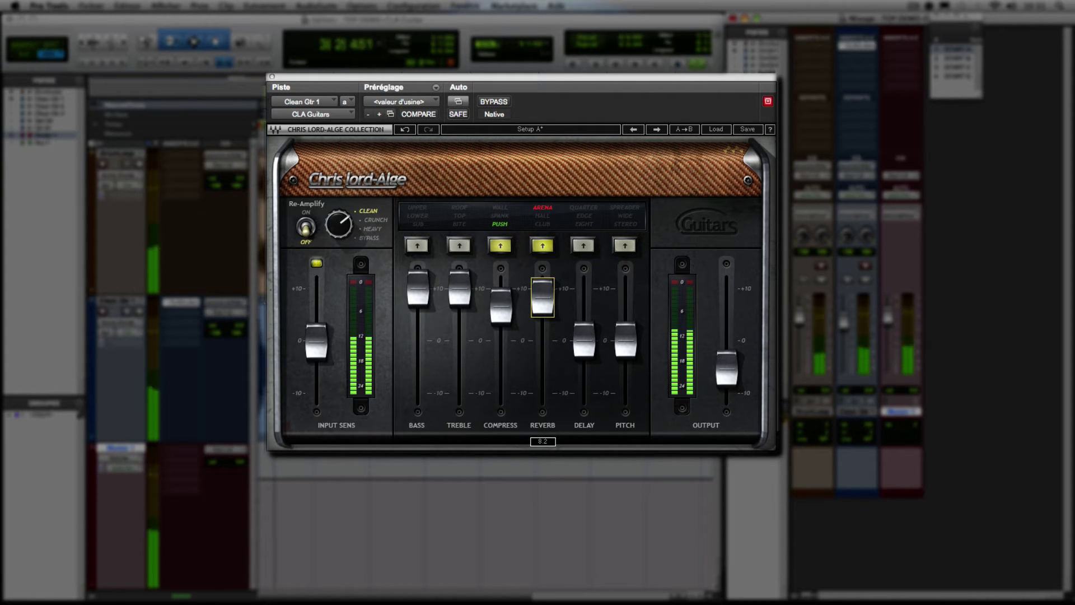
{"action": "left_click_drag", "start_coordinate": [542, 297], "coordinate": [543, 392]}
{"action": "key", "text": "space"}
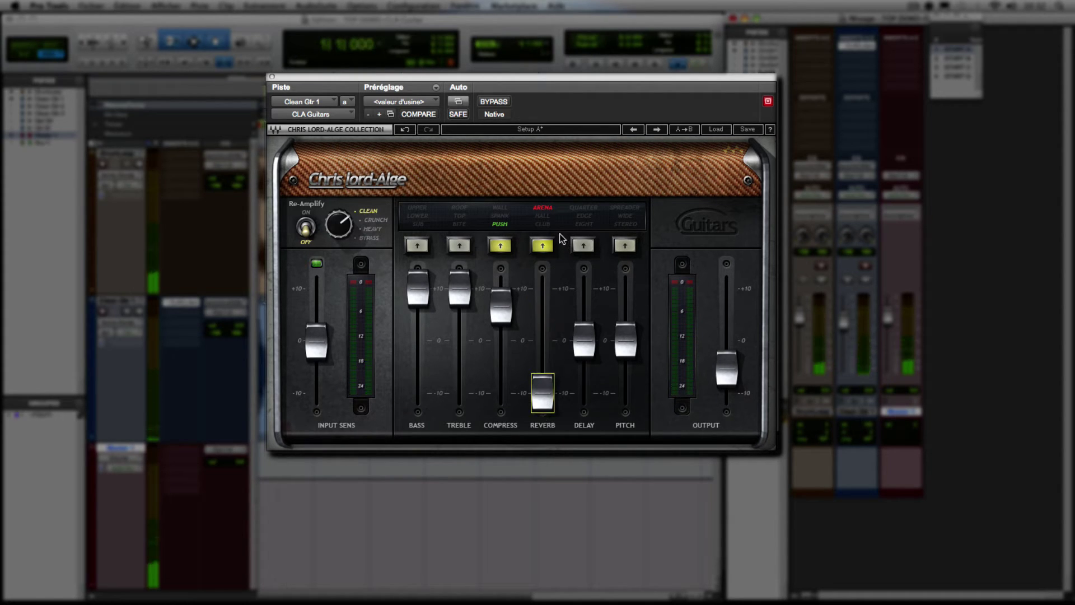
Step: Set Reverb to Club with its fader at -4.8, and reset the Treble and Bass faders to 0.0
{"action": "left_click", "coordinate": [542, 244]}
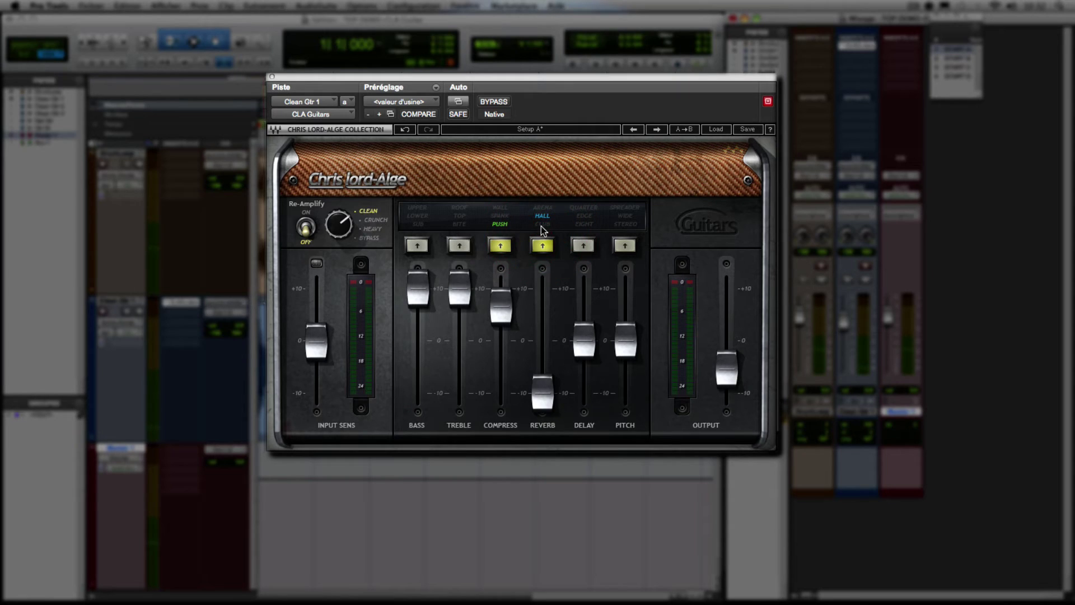
{"action": "left_click", "coordinate": [542, 244]}
{"action": "left_click_drag", "start_coordinate": [536, 397], "coordinate": [553, 382]}
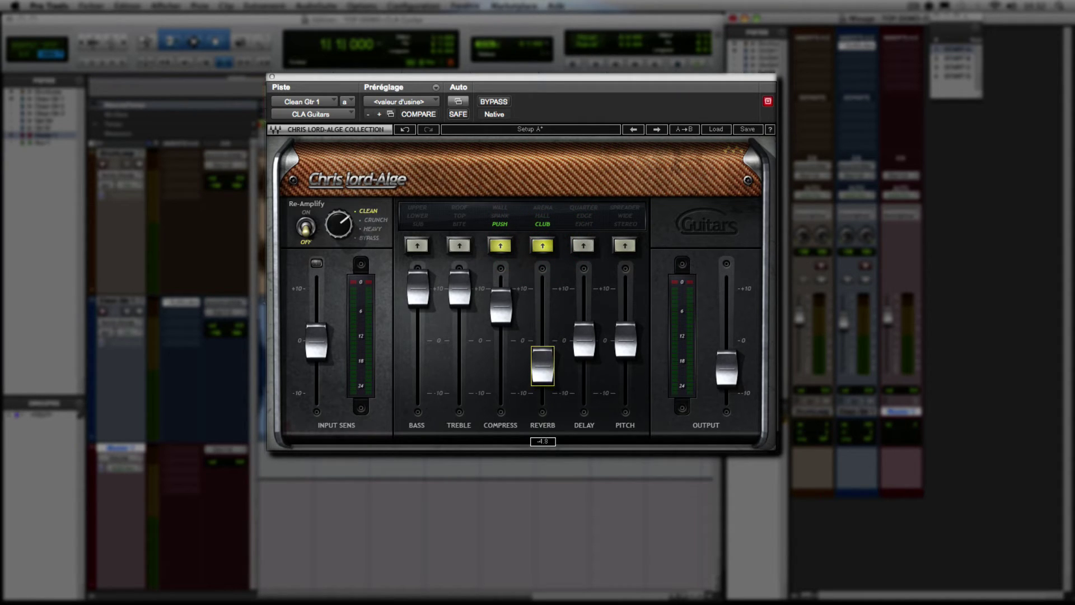
{"action": "left_click", "coordinate": [462, 297], "text": "alt"}
{"action": "left_click_drag", "start_coordinate": [418, 288], "coordinate": [420, 340]}
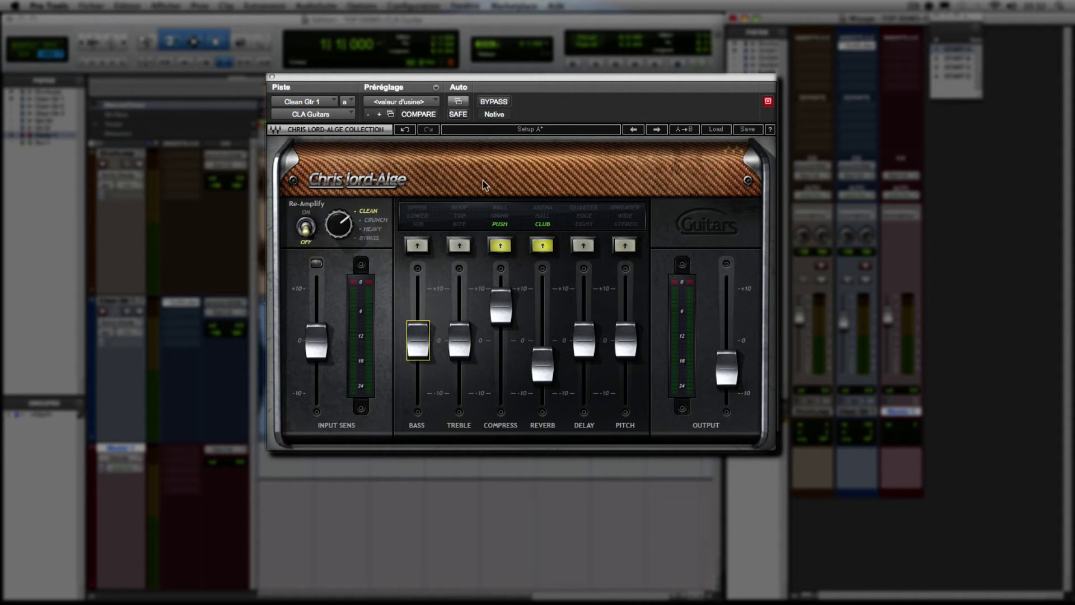
Step: During playback, set the Bass section to Lower at 8.0 and the Treble section to Bite at 3.5
{"action": "left_click", "coordinate": [418, 216]}
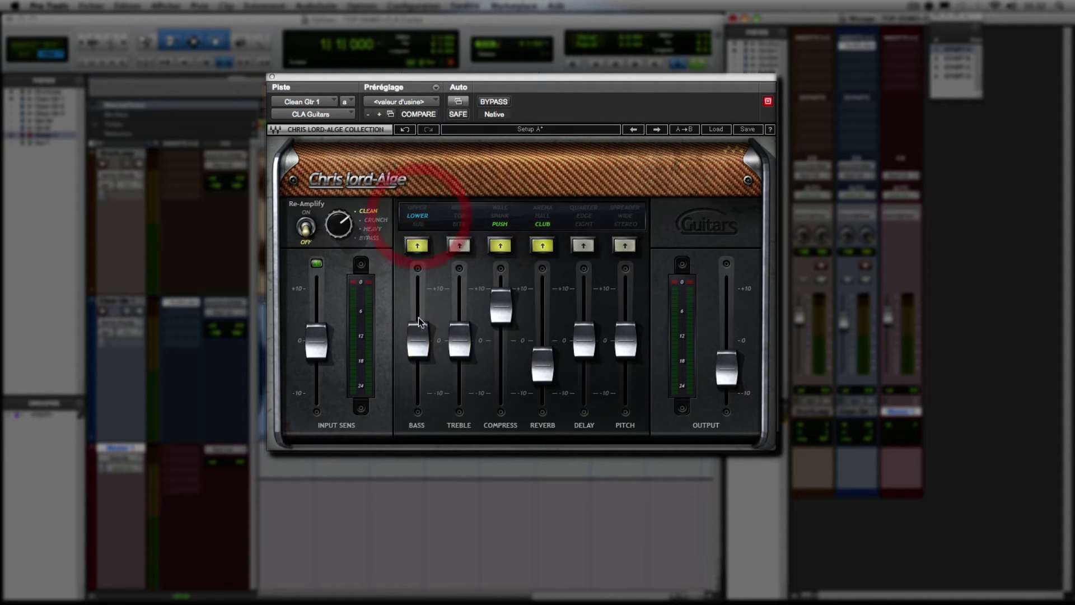
{"action": "key", "text": "space"}
{"action": "left_click_drag", "start_coordinate": [418, 338], "coordinate": [418, 300]}
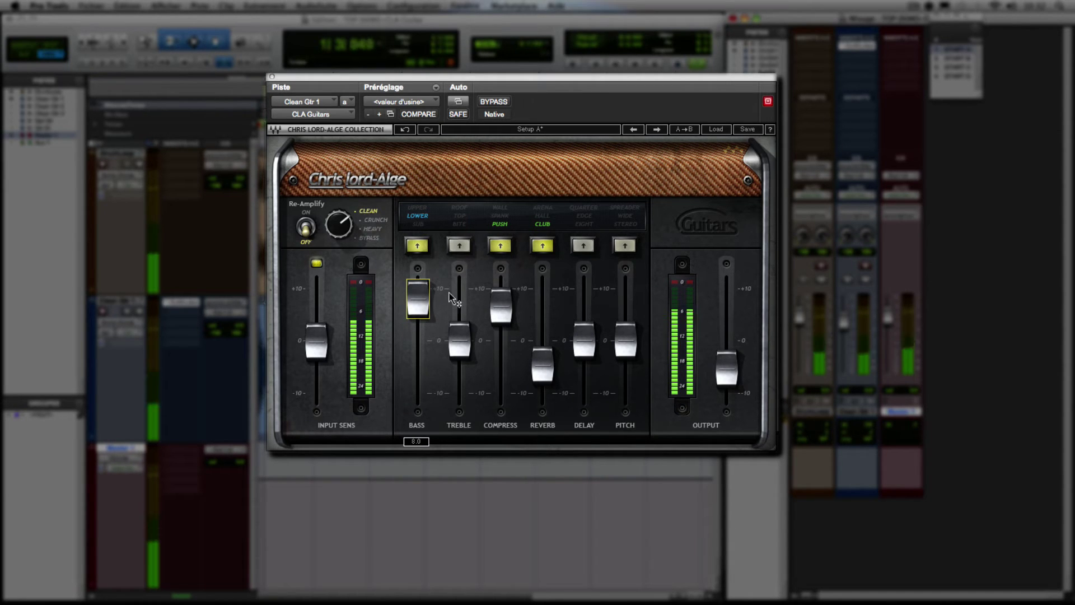
{"action": "left_click", "coordinate": [464, 222]}
{"action": "left_click_drag", "start_coordinate": [459, 340], "coordinate": [459, 322]}
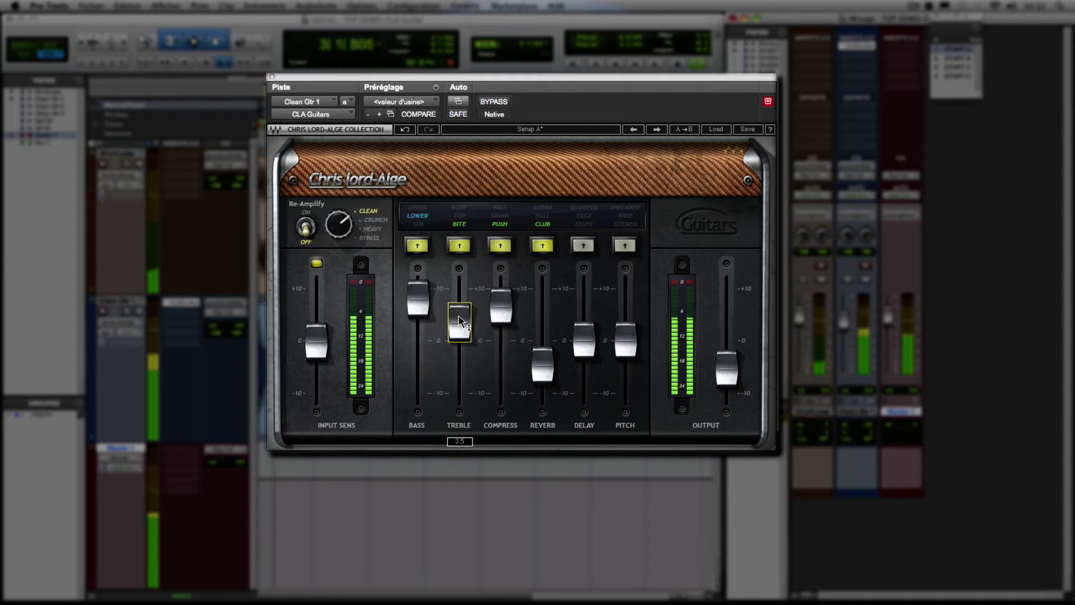
Step: Compare the sound with the plug-in bypassed, and raise the Reverb fader to -0.8
{"action": "left_click", "coordinate": [493, 102]}
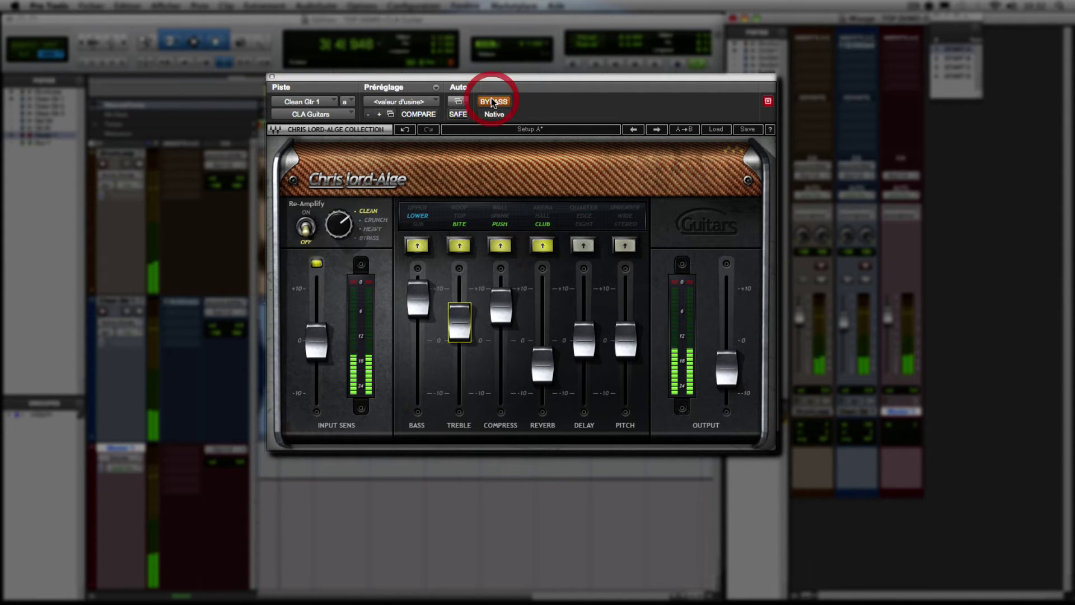
{"action": "left_click", "coordinate": [492, 101]}
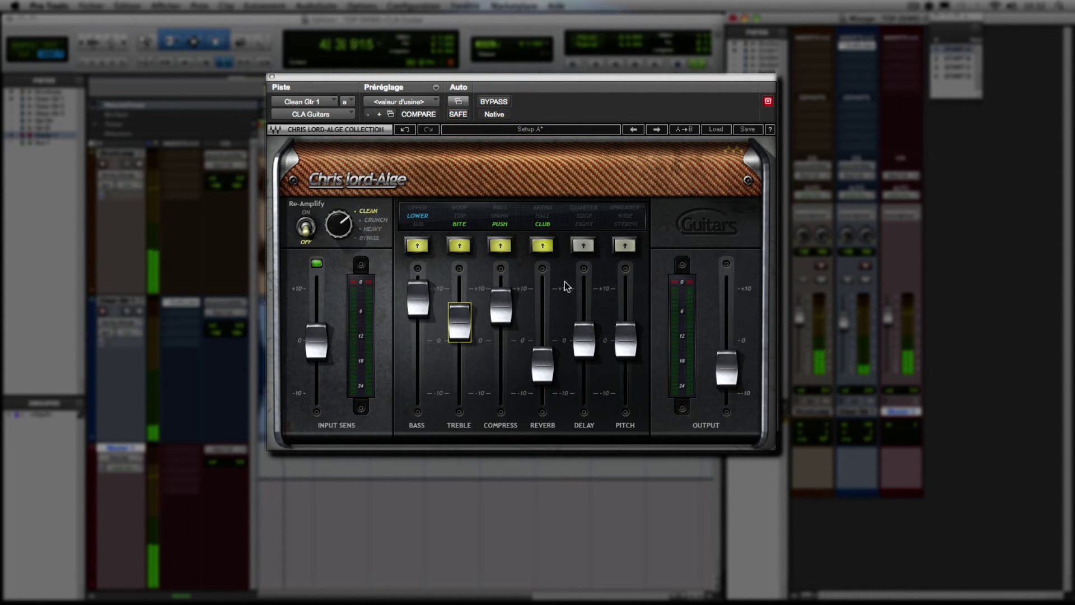
{"action": "left_click_drag", "start_coordinate": [532, 352], "coordinate": [533, 331]}
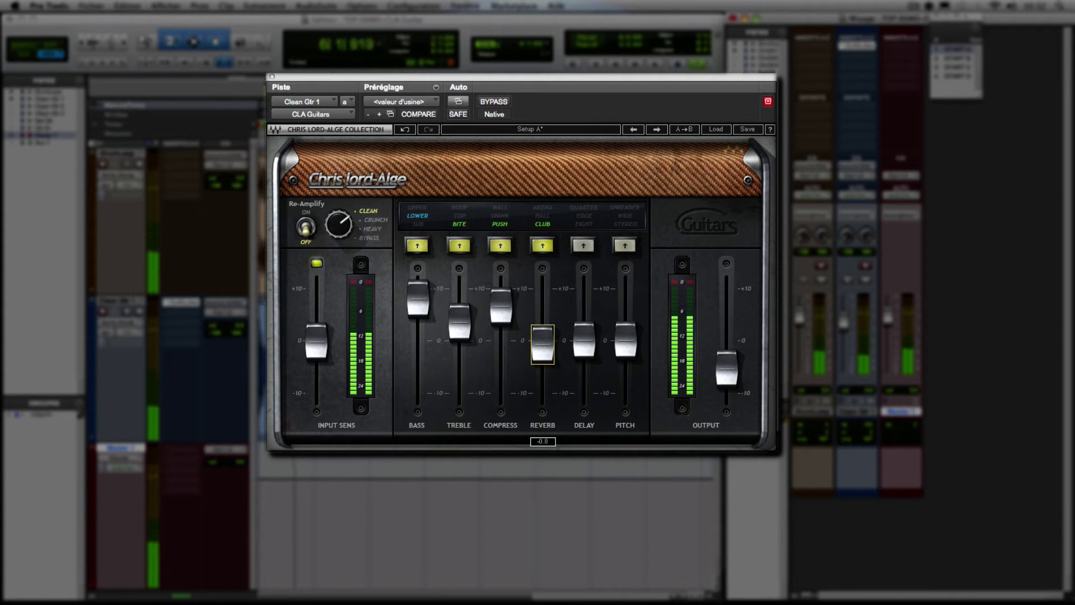
Step: Try the Eight delay setting during playback, with the Delay fader at -9.9 and raised to 4.3, and stop playback
{"action": "key", "text": "space"}
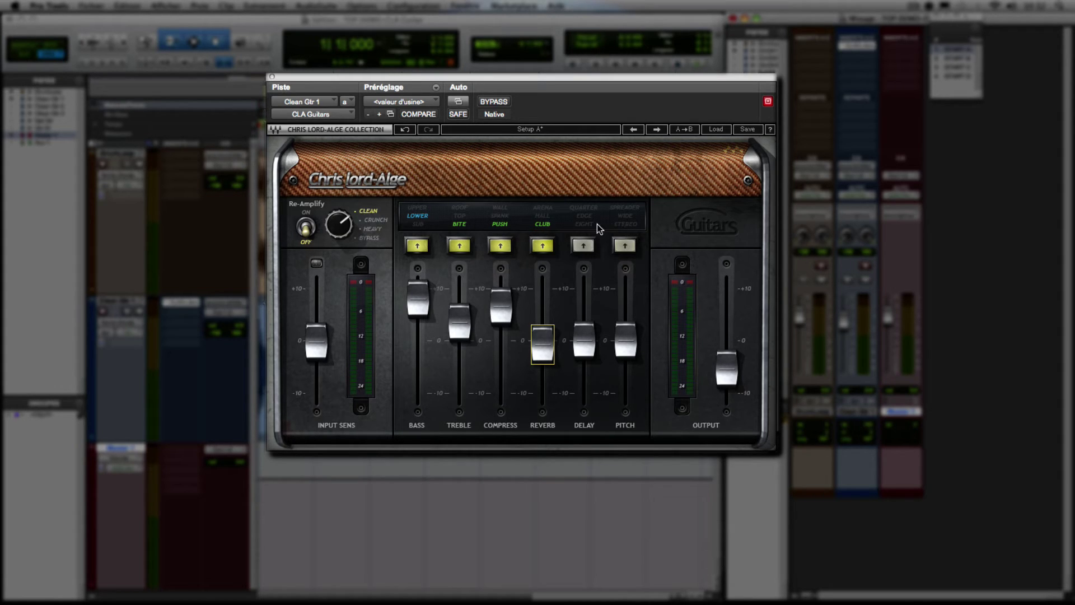
{"action": "left_click_drag", "start_coordinate": [584, 341], "coordinate": [584, 391]}
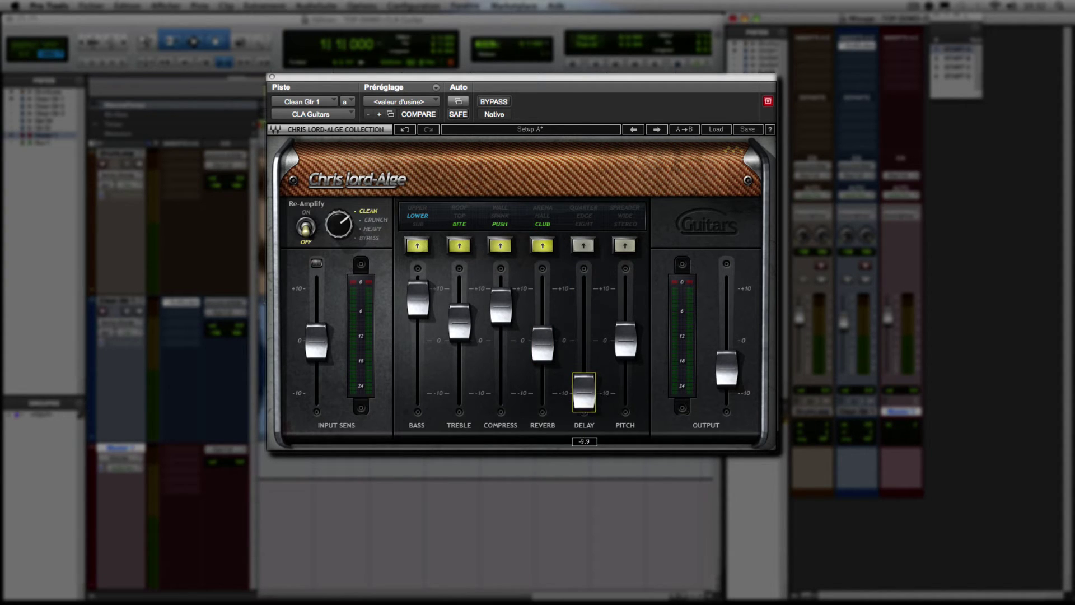
{"action": "left_click", "coordinate": [576, 227]}
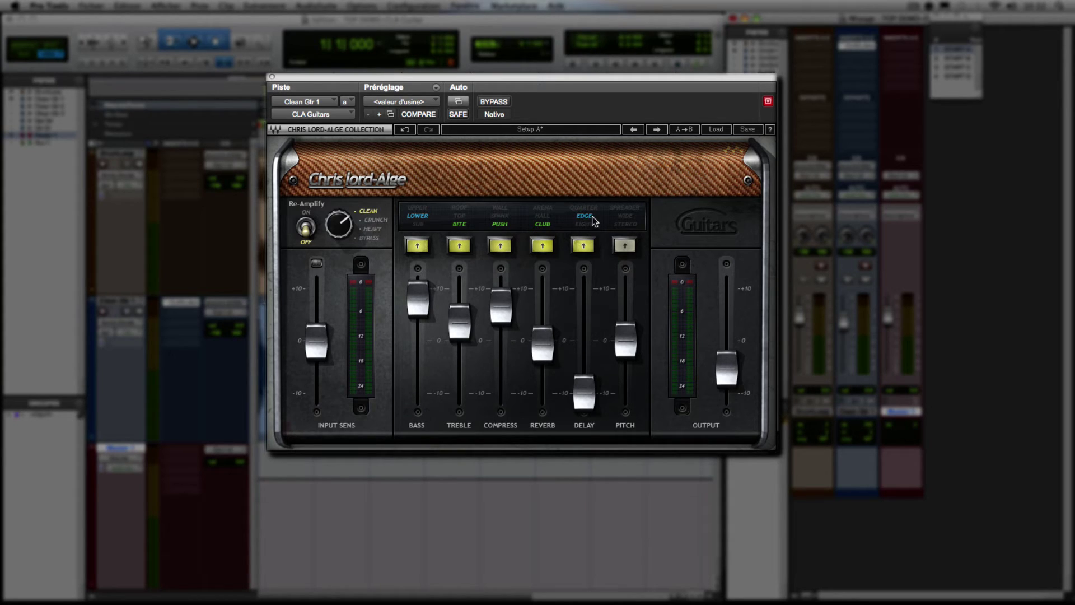
{"action": "left_click", "coordinate": [582, 246]}
{"action": "key", "text": "space"}
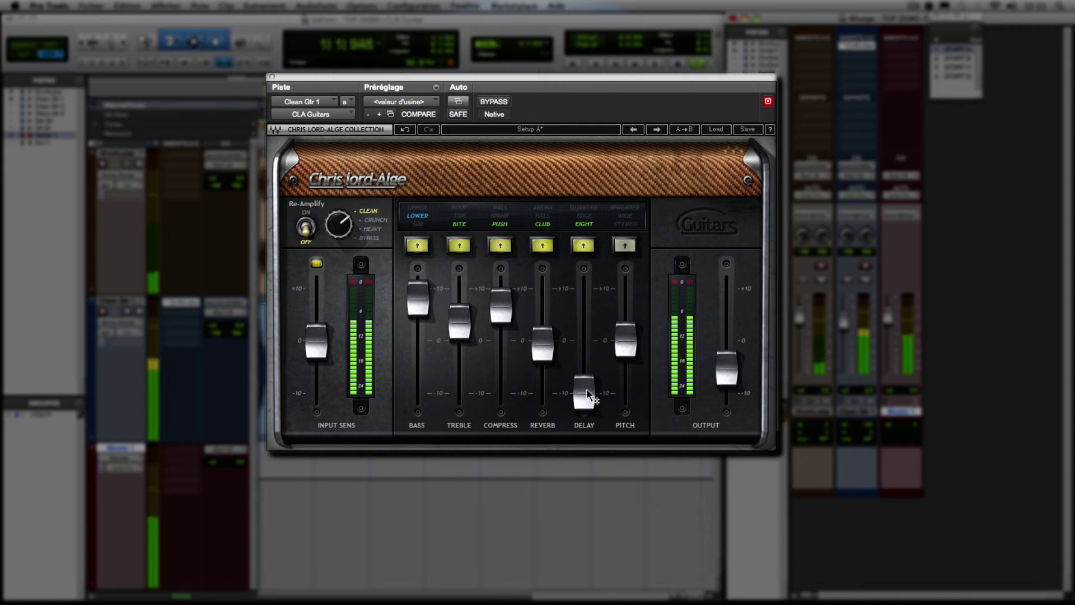
{"action": "left_click_drag", "start_coordinate": [584, 392], "coordinate": [583, 317]}
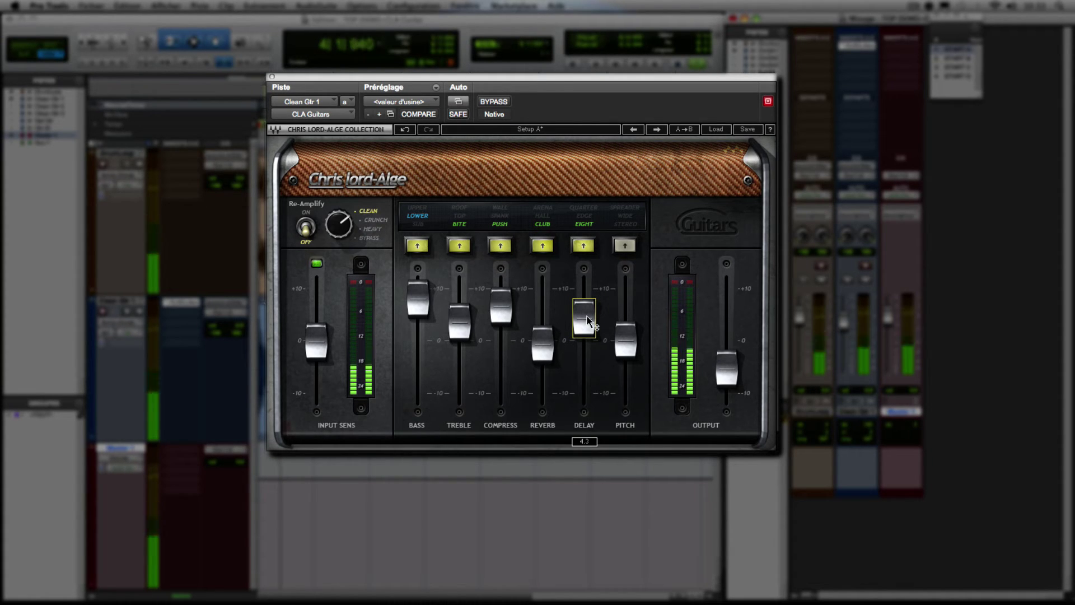
{"action": "key", "text": "space"}
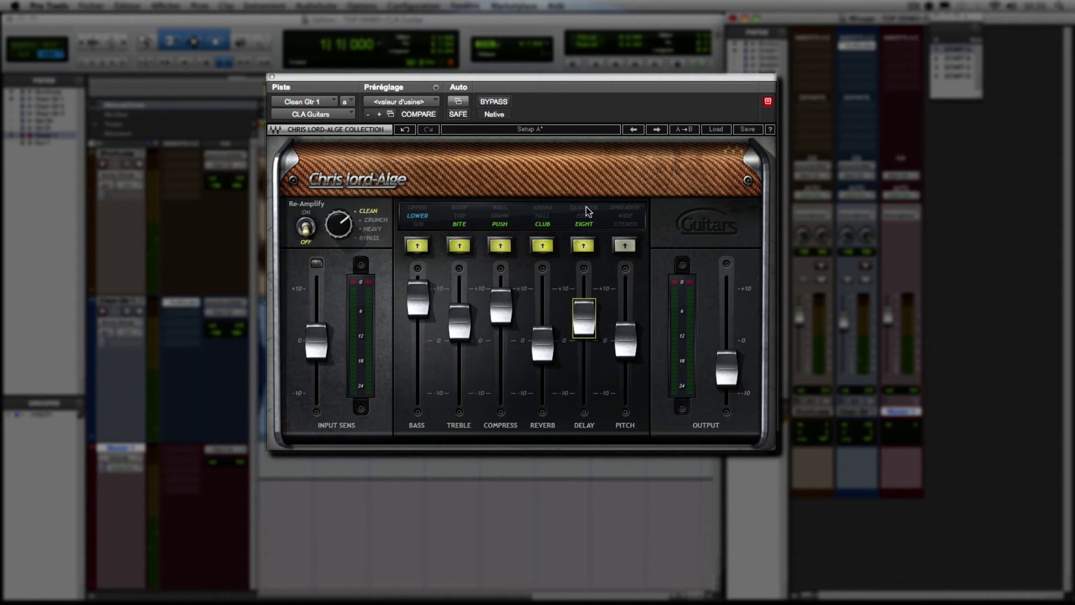
{"action": "left_click", "coordinate": [582, 210]}
{"action": "key", "text": "space"}
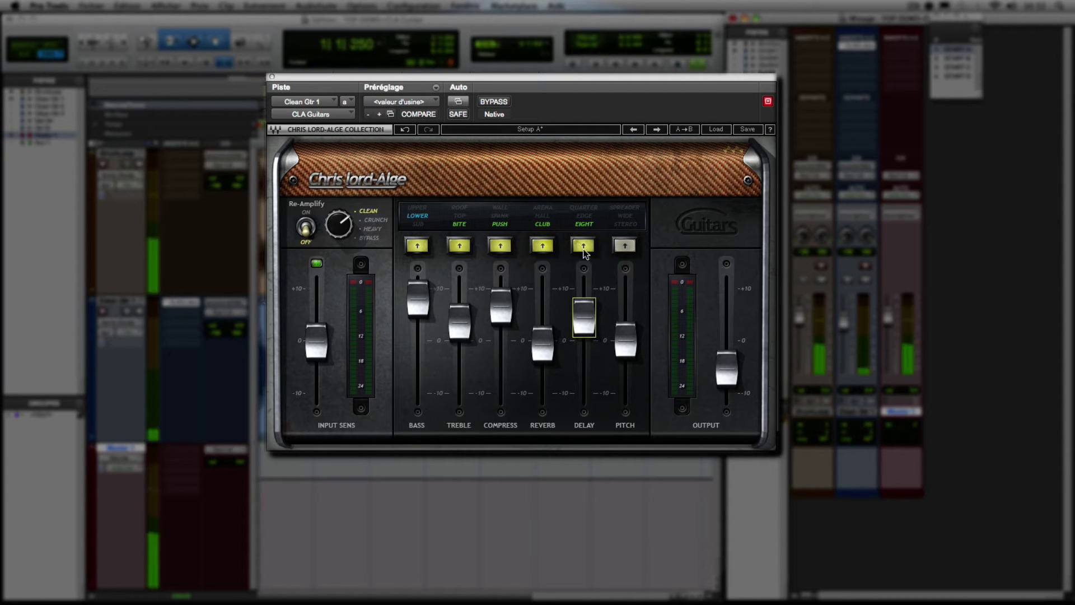
{"action": "key", "text": "space"}
Step: Try the Edge delay setting during playback while lowering the Delay fader well below 0
{"action": "left_click", "coordinate": [586, 219]}
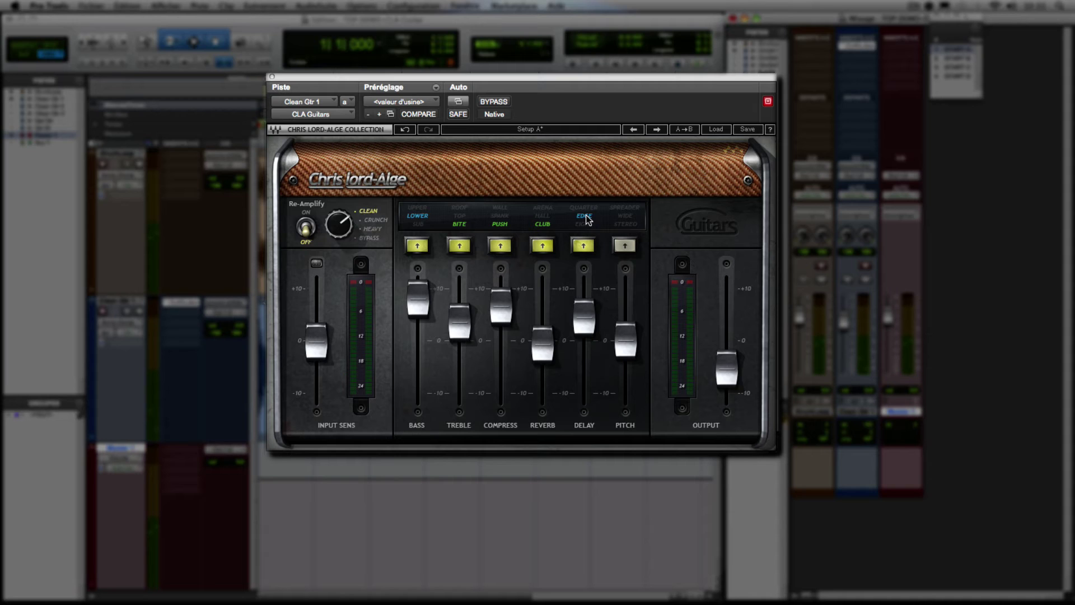
{"action": "key", "text": "space"}
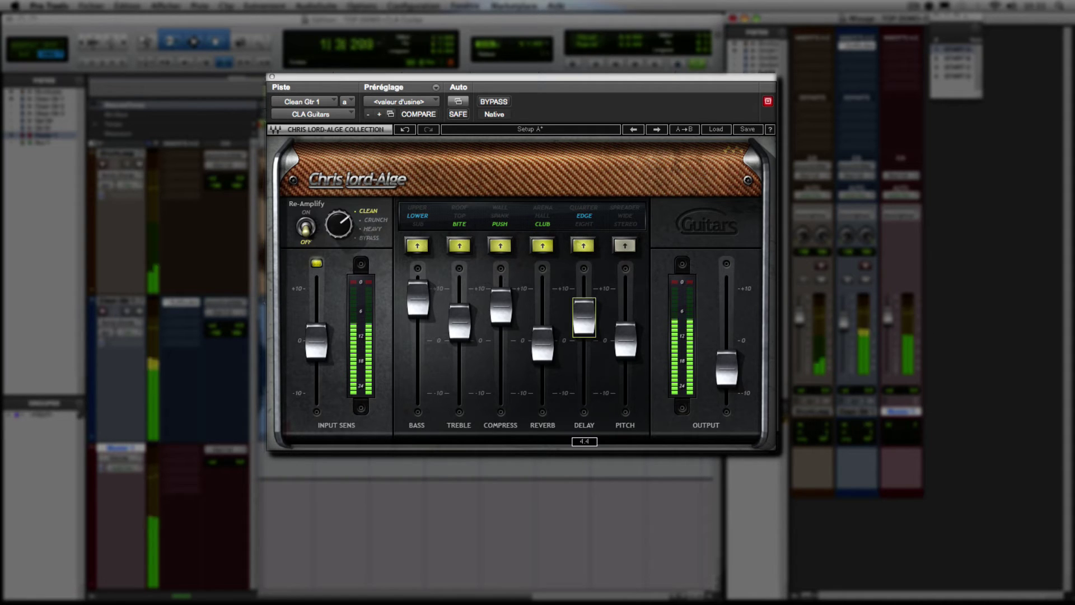
{"action": "left_click_drag", "start_coordinate": [584, 316], "coordinate": [584, 364]}
{"action": "key", "text": "space"}
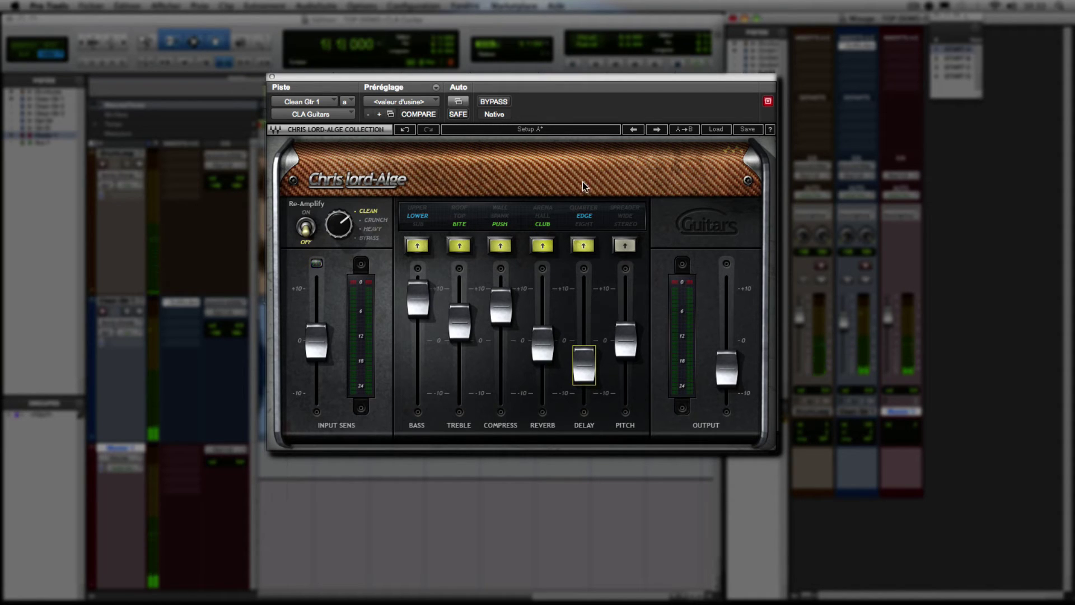
Step: Try the Quarter delay setting during playback, raising the Delay fader high and bringing it down to -1.4
{"action": "left_click", "coordinate": [582, 217]}
{"action": "key", "text": "space"}
{"action": "left_click_drag", "start_coordinate": [582, 351], "coordinate": [583, 293]}
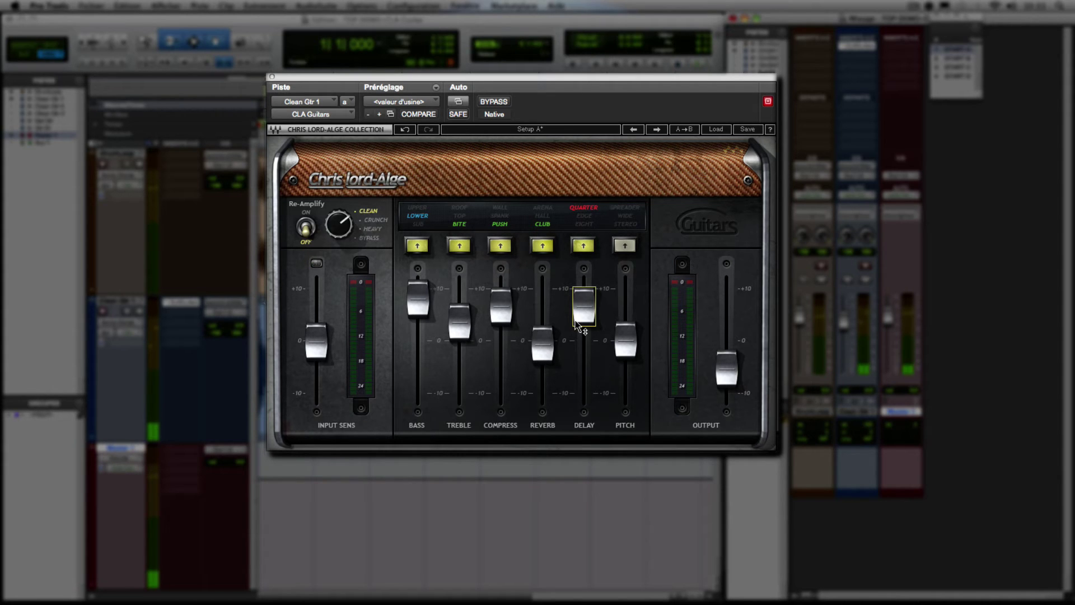
{"action": "left_click_drag", "start_coordinate": [583, 299], "coordinate": [582, 339]}
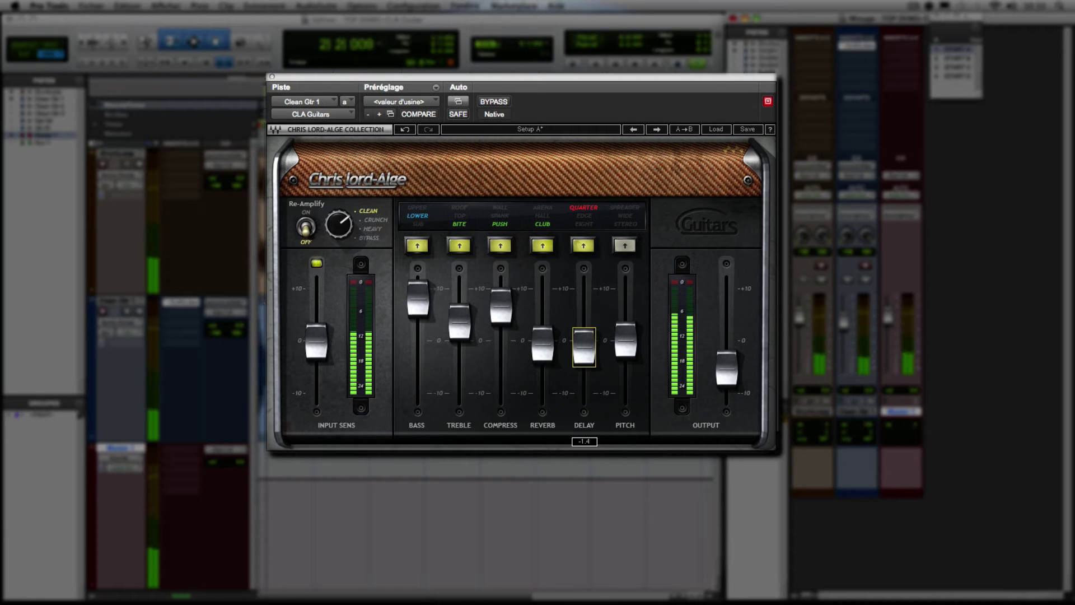
Step: Raise the Reverb fader slightly above 0 and set Delay to Edge with its fader slightly lower
{"action": "left_click_drag", "start_coordinate": [539, 336], "coordinate": [540, 325]}
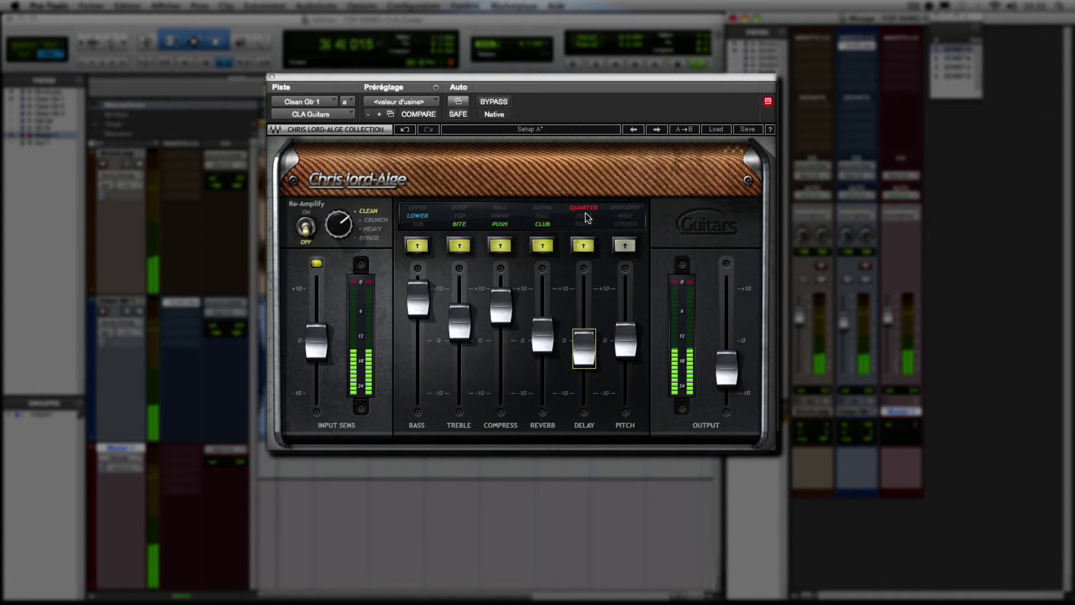
{"action": "left_click", "coordinate": [583, 246]}
{"action": "left_click_drag", "start_coordinate": [584, 347], "coordinate": [585, 351]}
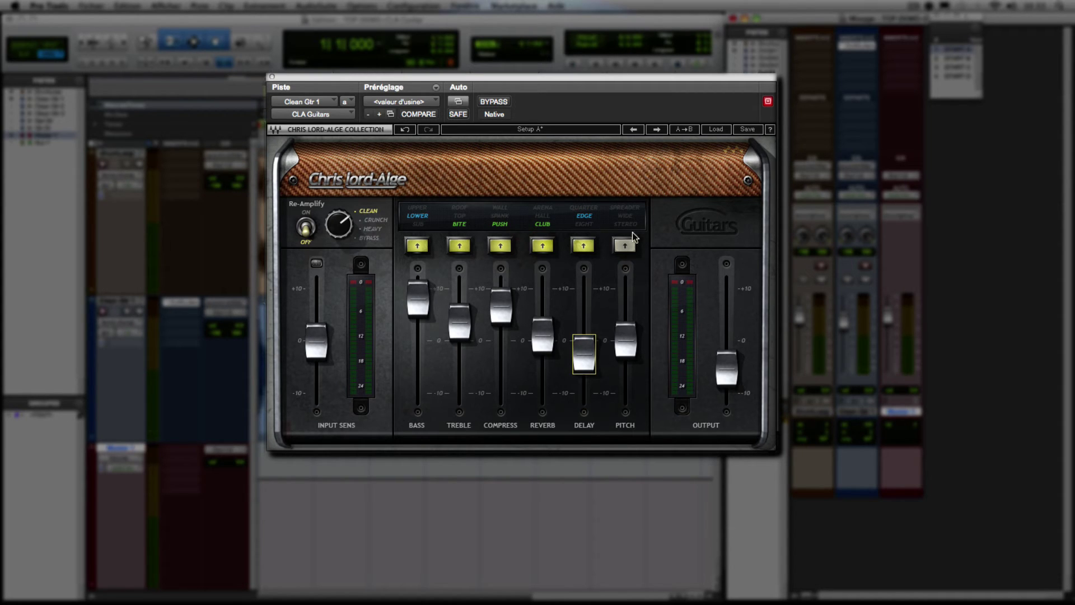
Step: Try the Stereo pitch setting with the Pitch fader at 10.0 during playback, comparing it with the Pitch section off
{"action": "left_click", "coordinate": [625, 245]}
{"action": "left_click", "coordinate": [625, 224]}
{"action": "left_click_drag", "start_coordinate": [624, 341], "coordinate": [622, 295]}
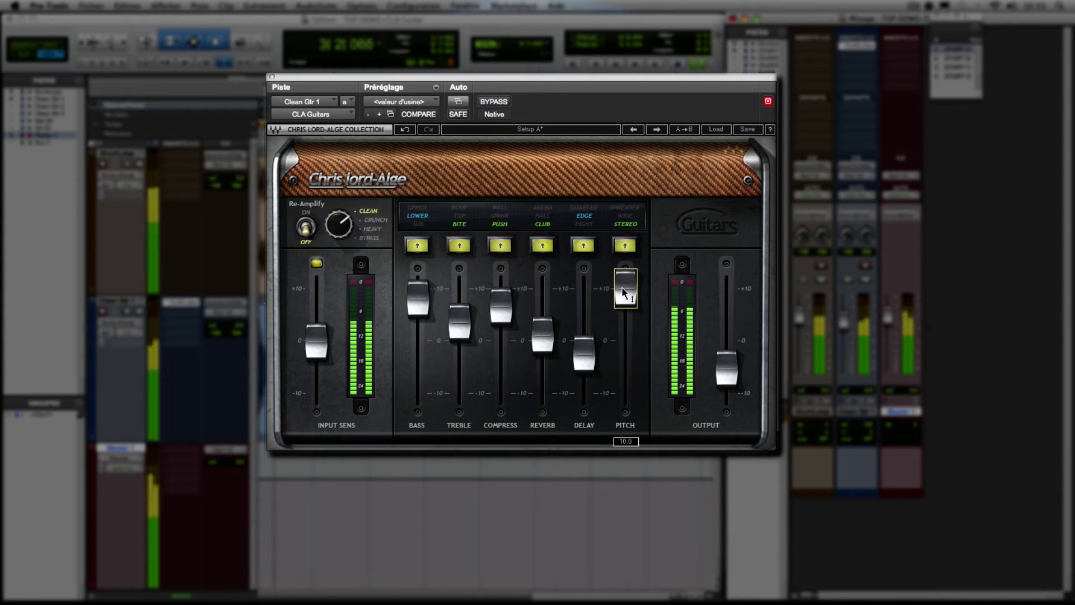
{"action": "left_click", "coordinate": [625, 225]}
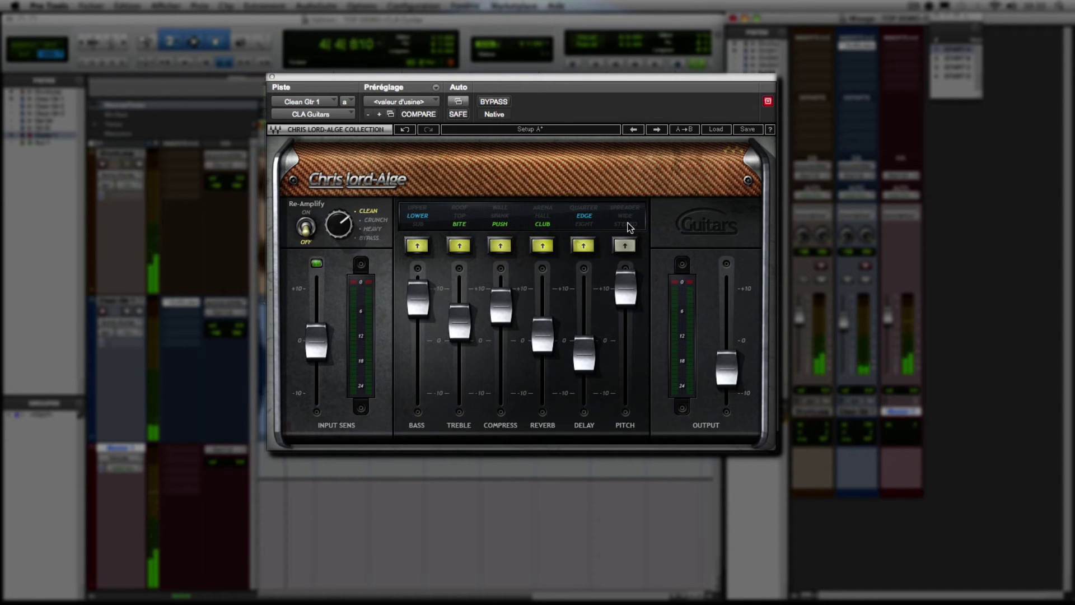
{"action": "left_click", "coordinate": [629, 226]}
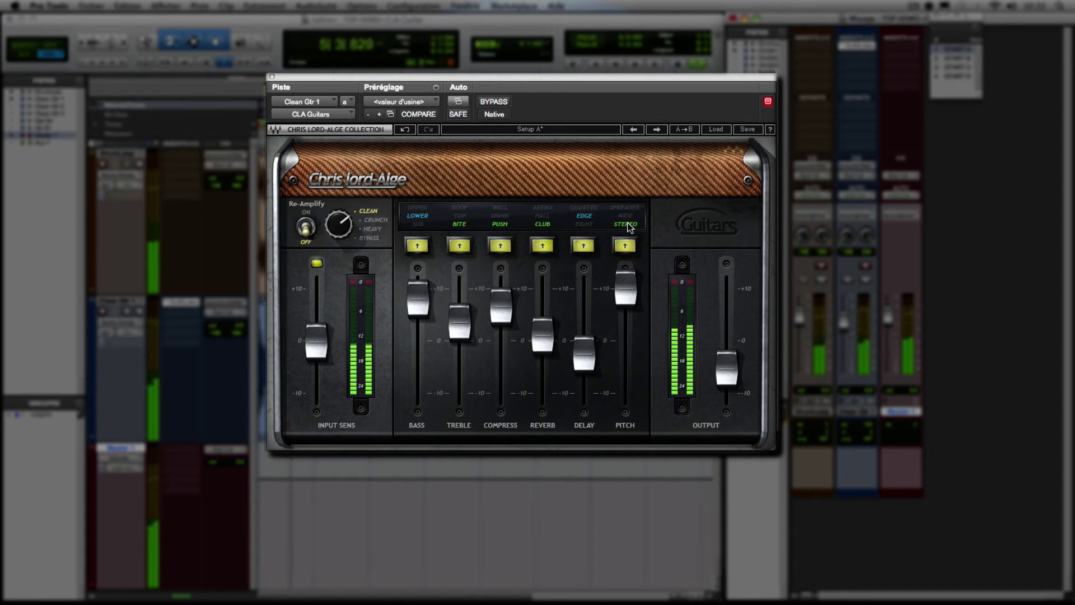
{"action": "mouse_move", "coordinate": [626, 289]}
{"action": "left_mouse_down"}
{"action": "mouse_move", "coordinate": [632, 386]}
{"action": "mouse_move", "coordinate": [631, 284]}
{"action": "left_mouse_up"}
{"action": "key", "text": "space"}
Step: Set Pitch to Wide and lower the Delay and Pitch faders while listening to playback
{"action": "key", "text": "space"}
{"action": "left_click", "coordinate": [584, 354]}
{"action": "left_click_drag", "start_coordinate": [584, 354], "coordinate": [585, 363]}
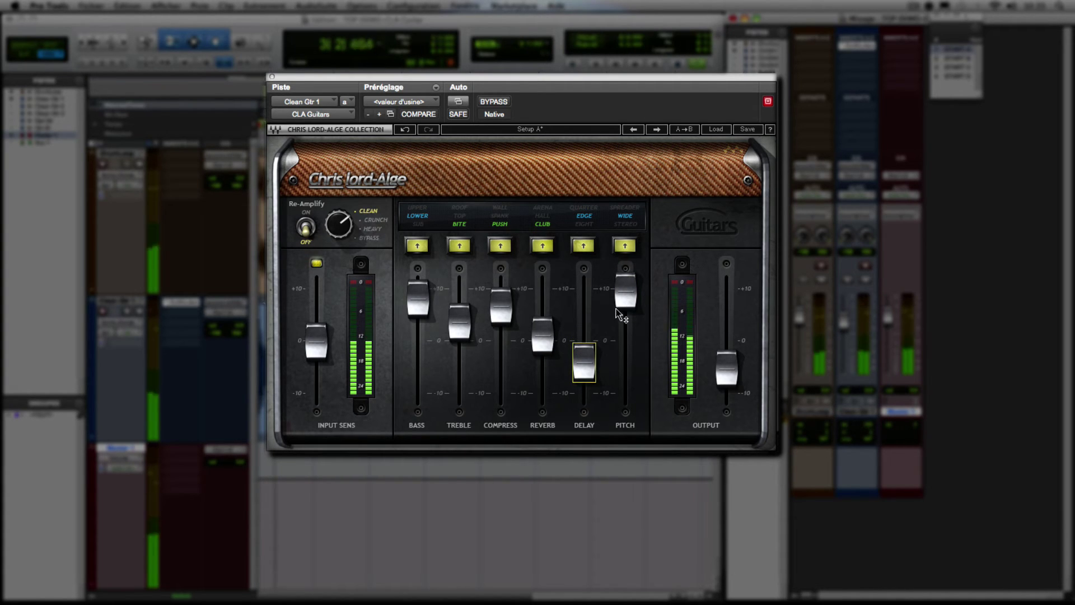
{"action": "key", "text": "space"}
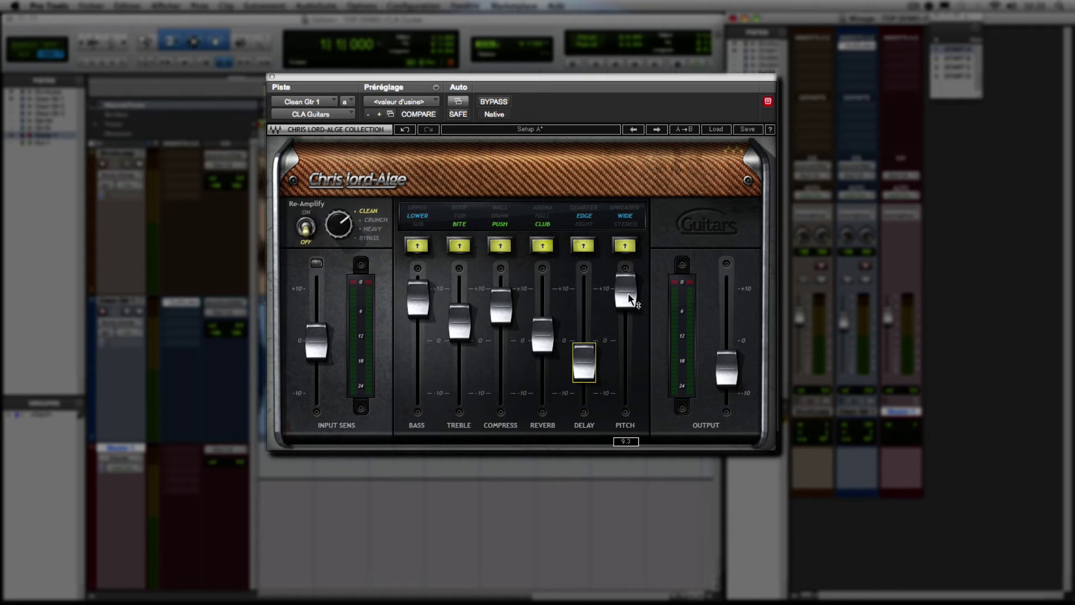
{"action": "key", "text": "space"}
{"action": "left_click_drag", "start_coordinate": [626, 291], "coordinate": [626, 331]}
{"action": "key", "text": "space"}
Step: Try the Spreader pitch setting during playback, and return Pitch to Wide with its fader slightly above 0
{"action": "left_click", "coordinate": [630, 209]}
{"action": "key", "text": "space"}
{"action": "mouse_move", "coordinate": [625, 339]}
{"action": "left_mouse_down"}
{"action": "mouse_move", "coordinate": [625, 348]}
{"action": "mouse_move", "coordinate": [625, 307]}
{"action": "mouse_move", "coordinate": [626, 336]}
{"action": "left_mouse_up"}
{"action": "left_click", "coordinate": [625, 217]}
{"action": "key", "text": "space"}
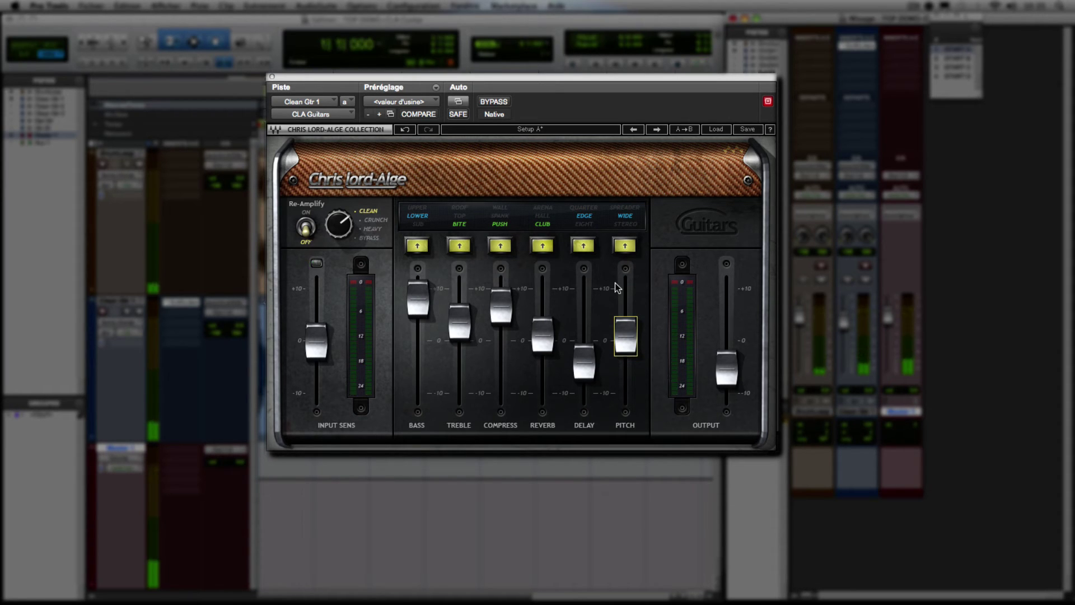
Step: Play the loop with the plug-in bypassed, reactivate it to compare the processed sound, and stop playback
{"action": "left_click", "coordinate": [494, 102]}
{"action": "key", "text": "space"}
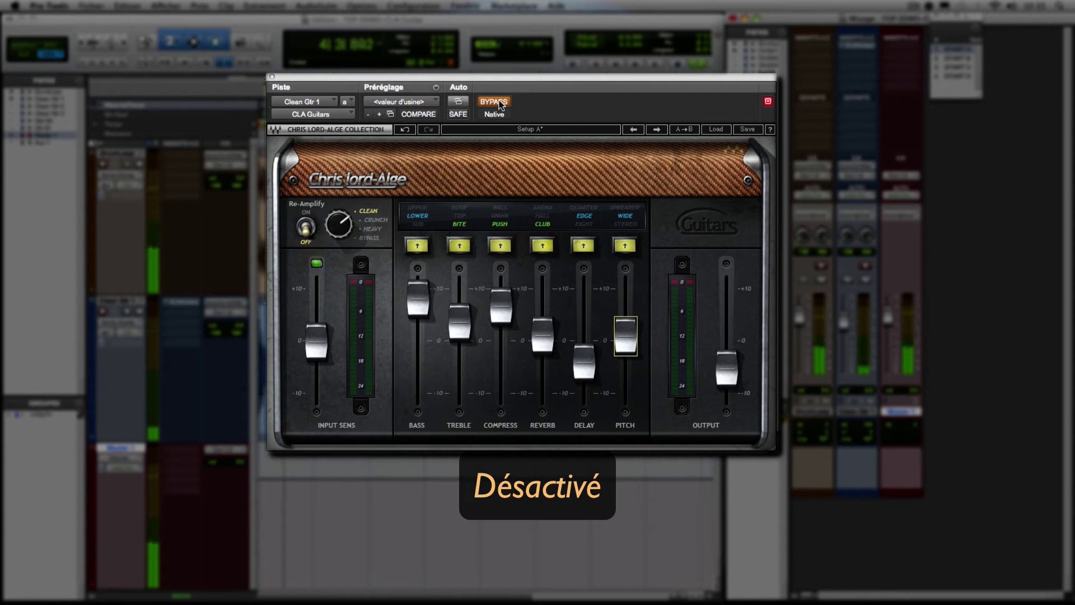
{"action": "left_click", "coordinate": [495, 102]}
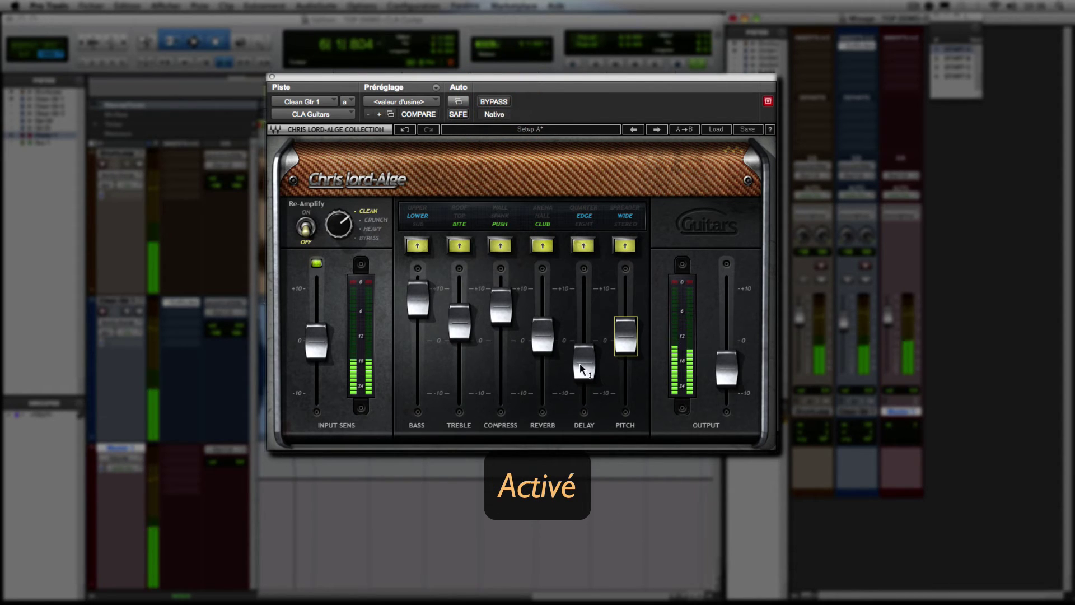
{"action": "mouse_move", "coordinate": [580, 364]}
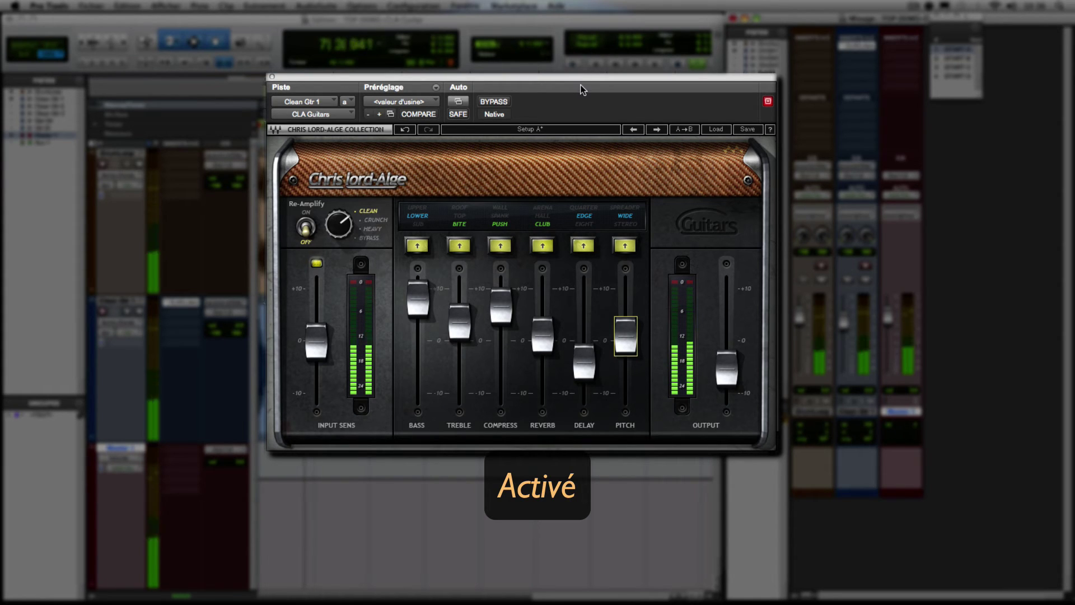
{"action": "key", "text": "space"}
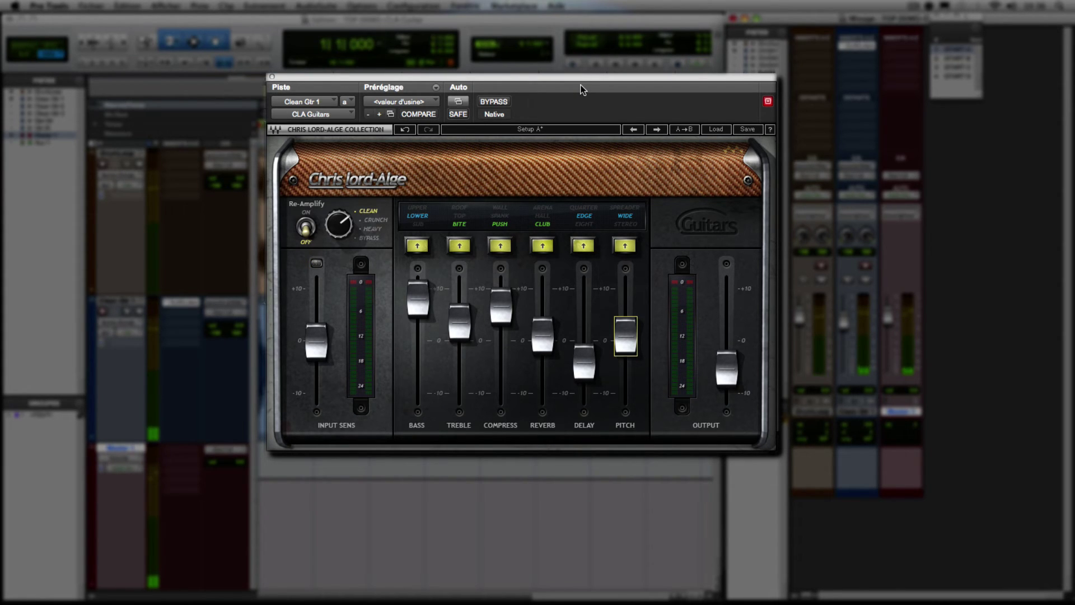
Step: Compare the bypassed signal with Setup A during playback, and switch the plug-in to Setup B
{"action": "left_click", "coordinate": [545, 131]}
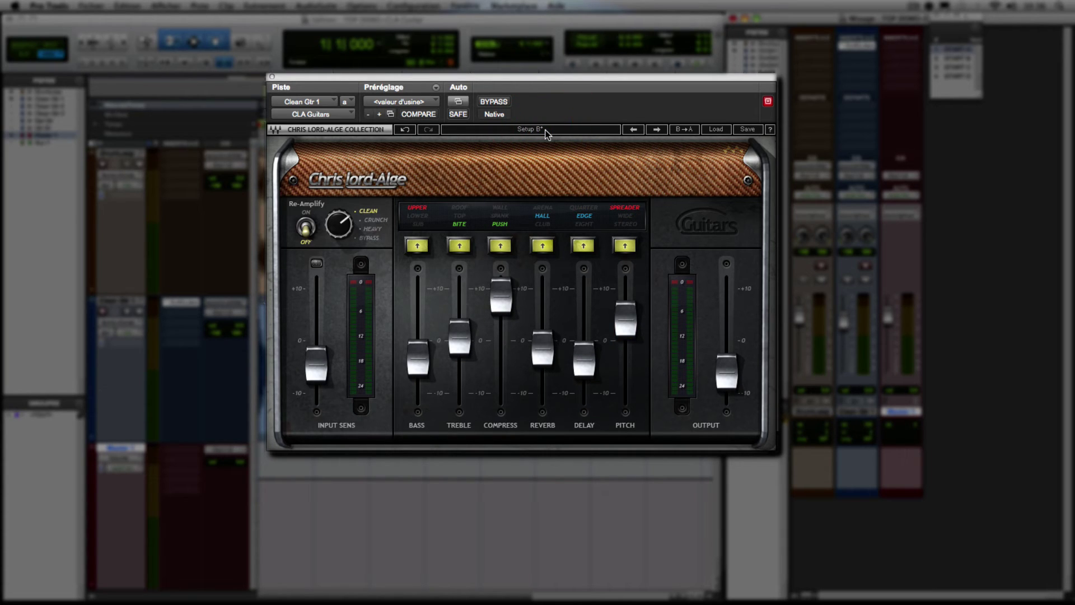
{"action": "left_click", "coordinate": [546, 132]}
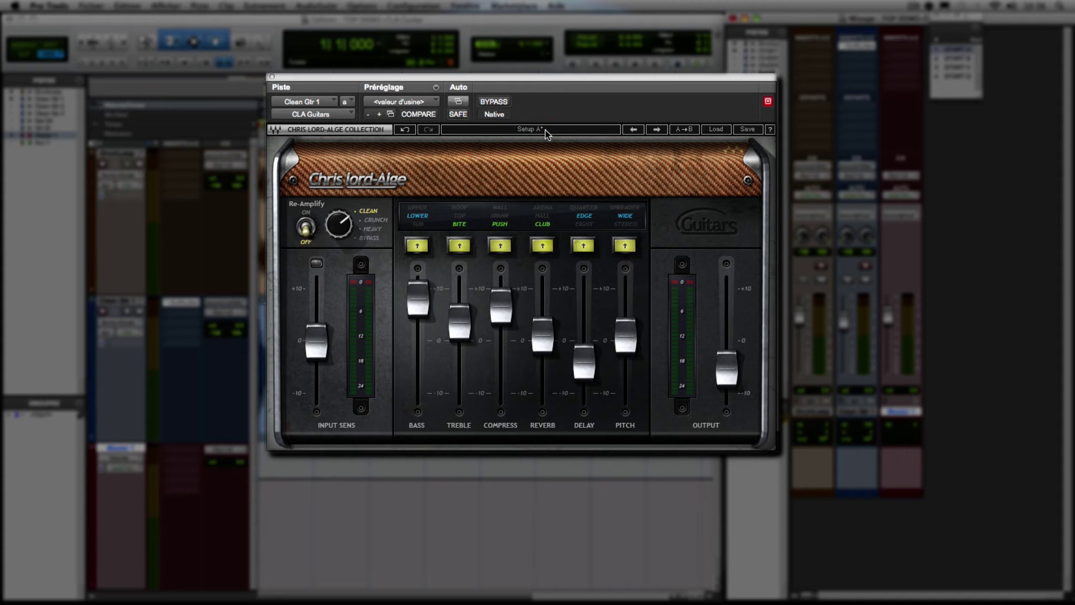
{"action": "left_click", "coordinate": [495, 101]}
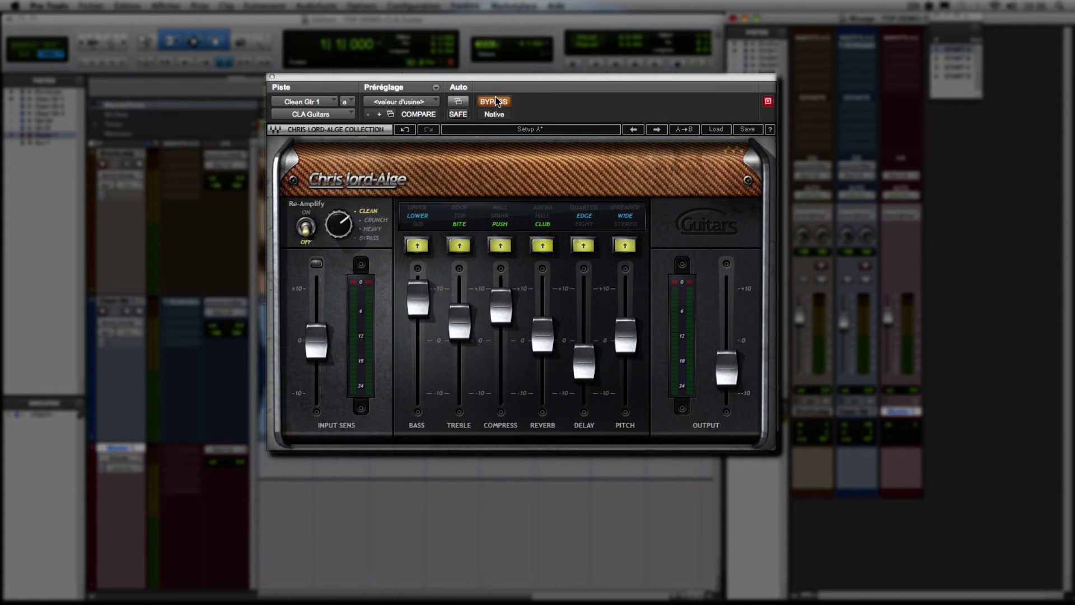
{"action": "key", "text": "space"}
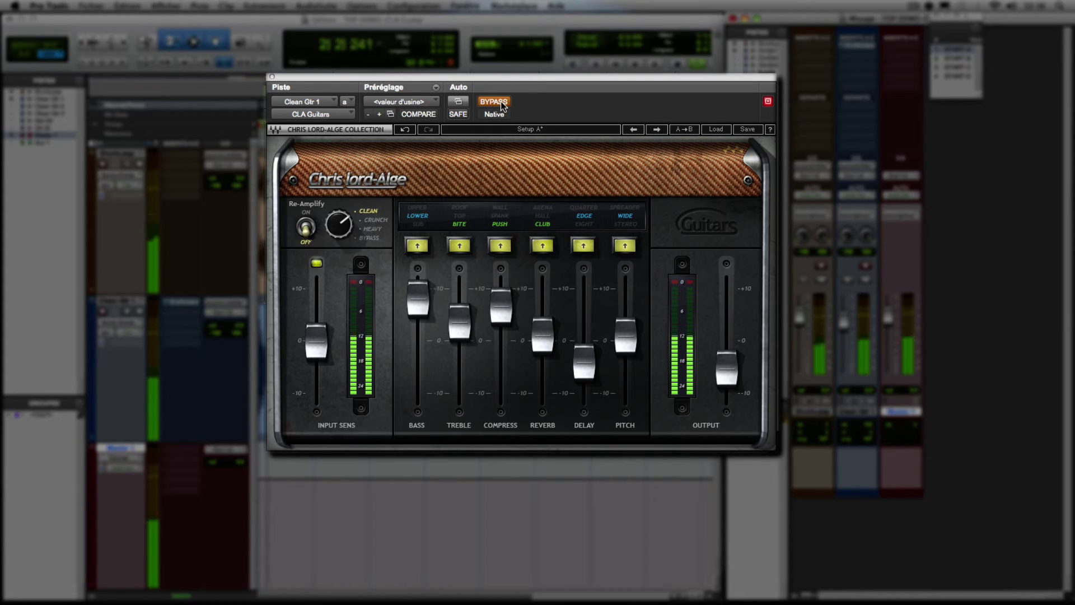
{"action": "left_click", "coordinate": [500, 102]}
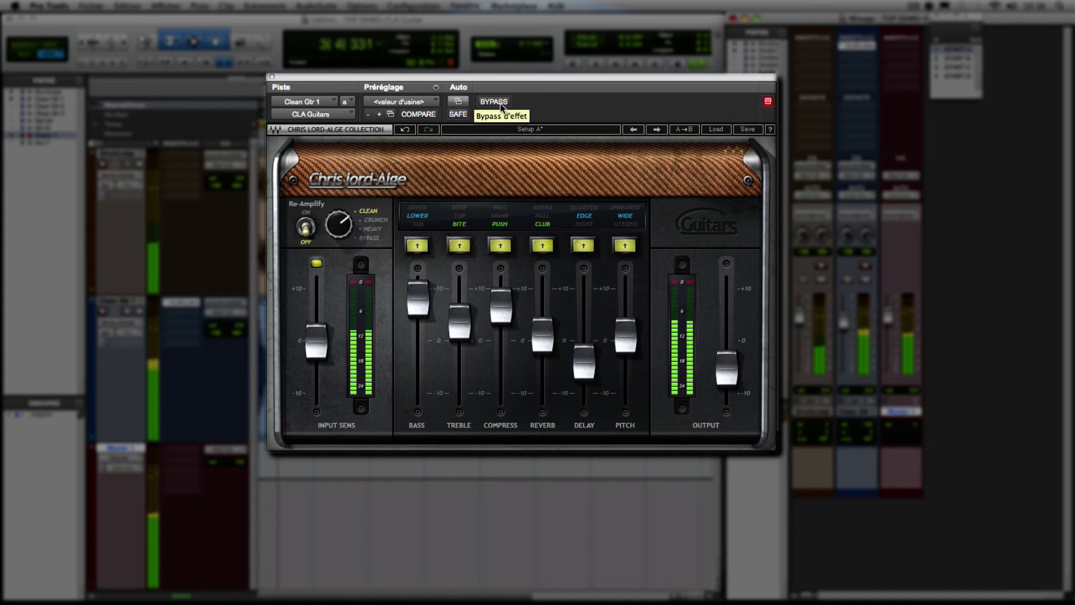
{"action": "left_click", "coordinate": [537, 130]}
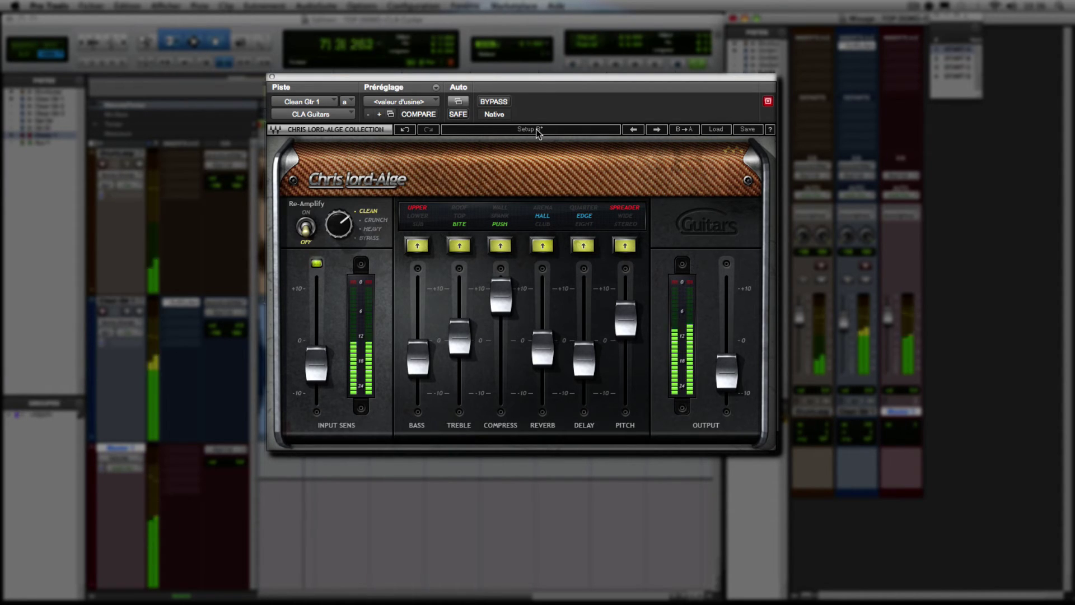
{"action": "key", "text": "space"}
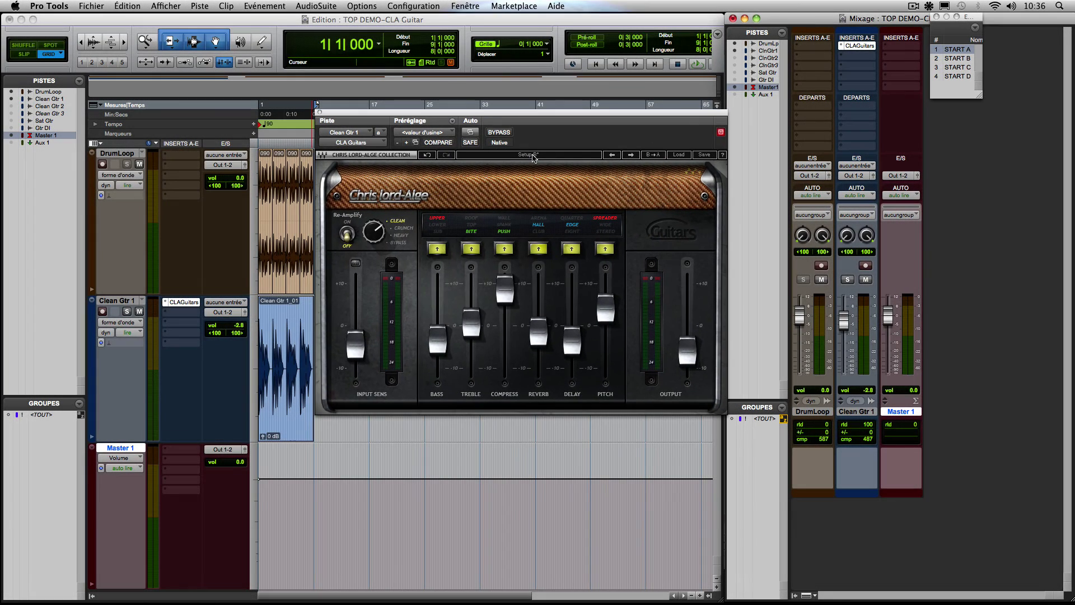
Step: Recall the START B memory location and show the CLA Guitars plug-in of the Clean Gtr 2 track, moving its window higher
{"action": "left_click", "coordinate": [955, 58]}
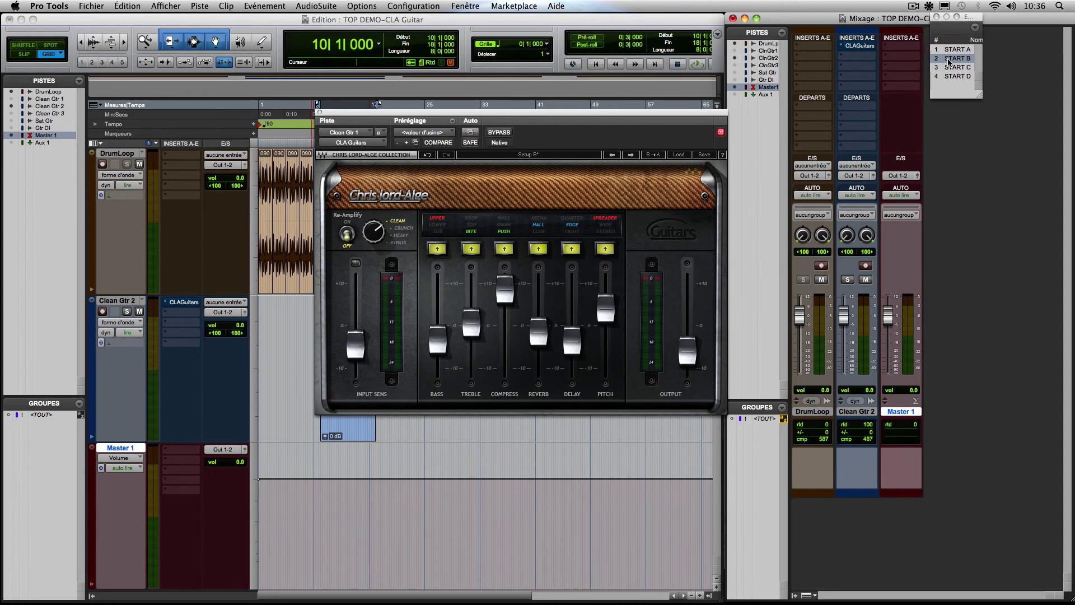
{"action": "left_click", "coordinate": [851, 47]}
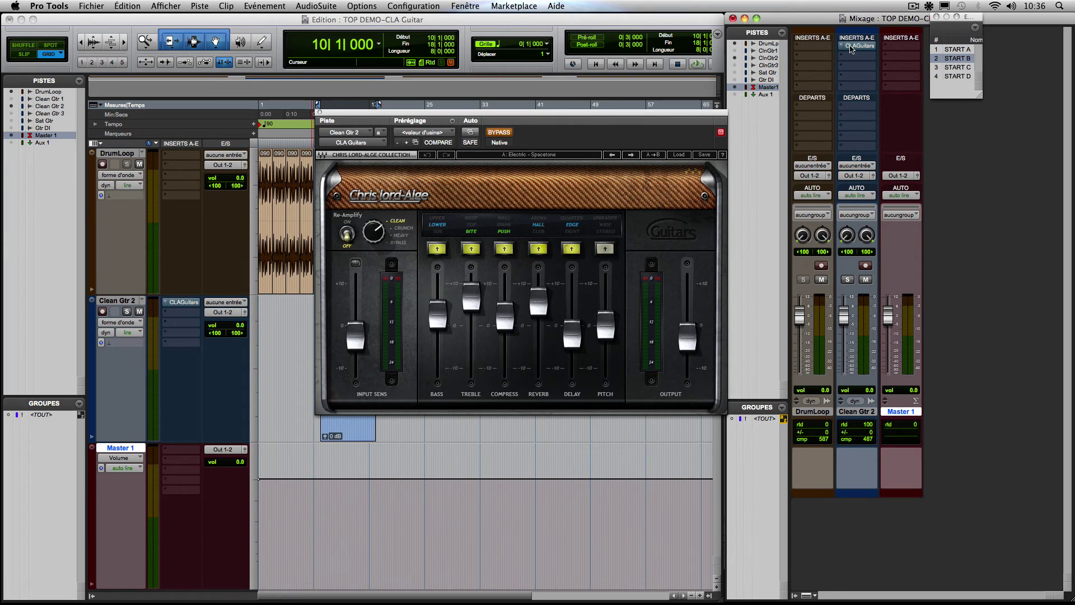
{"action": "left_click_drag", "start_coordinate": [568, 104], "coordinate": [563, 23]}
Step: Play the Clean Gtr 2 track with CLA Guitars bypassed, and reactivate the plug-in to hear the Electric - Spacetone preset
{"action": "key", "text": "space"}
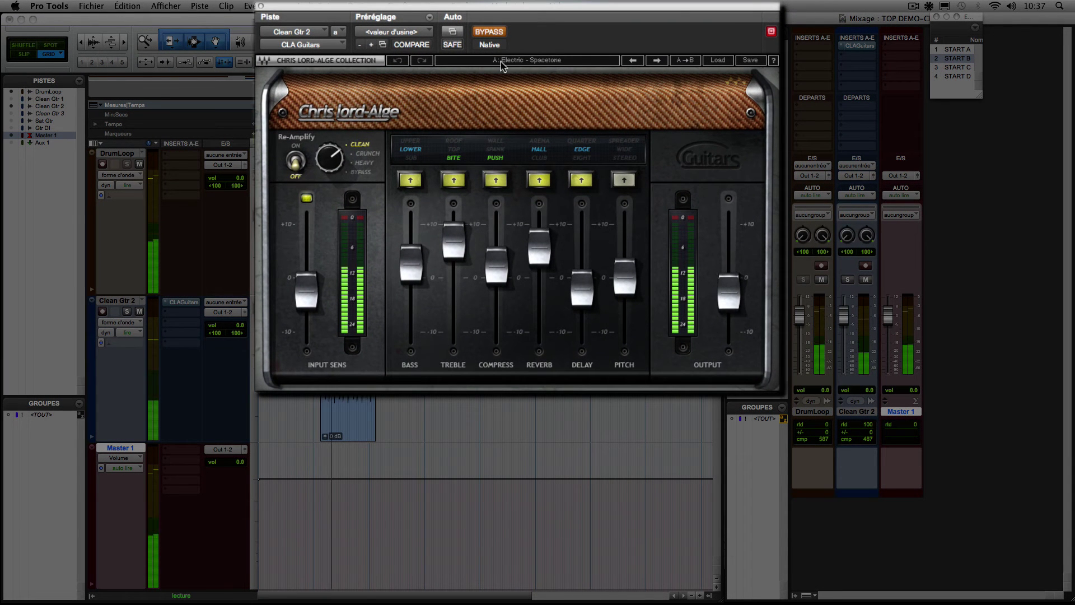
{"action": "left_click", "coordinate": [495, 33]}
{"action": "left_click", "coordinate": [495, 33]}
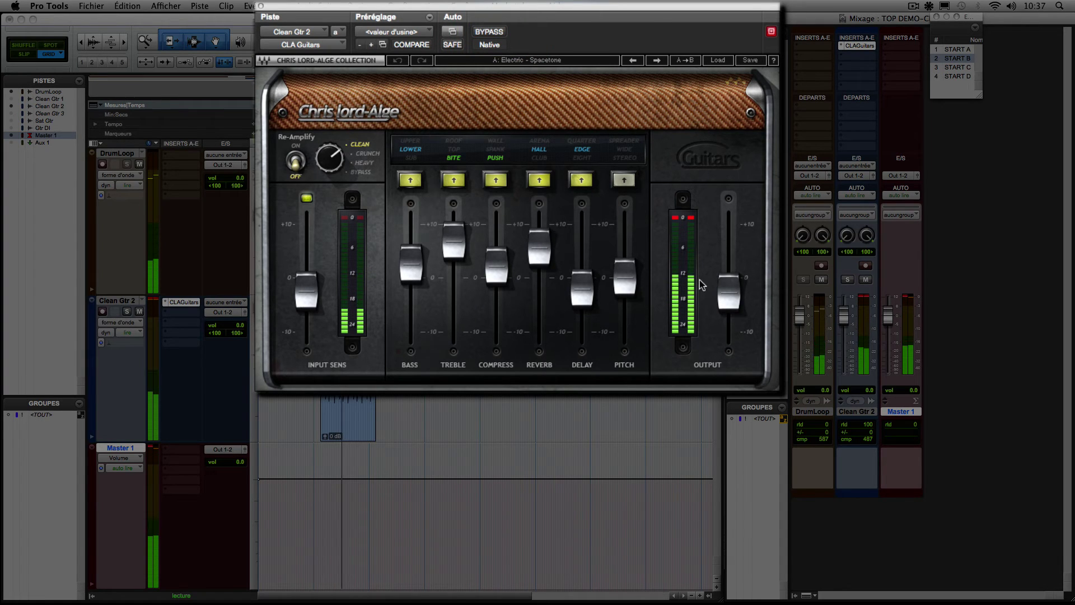
Step: Lower the Input Sens and Output faders to about midway between 0 and -10, and clear the plug-in, Clean Gtr 2 and Master 1 clip indicators
{"action": "left_click_drag", "start_coordinate": [306, 290], "coordinate": [307, 301]}
{"action": "left_click", "coordinate": [727, 290]}
{"action": "left_click_drag", "start_coordinate": [726, 291], "coordinate": [727, 302]}
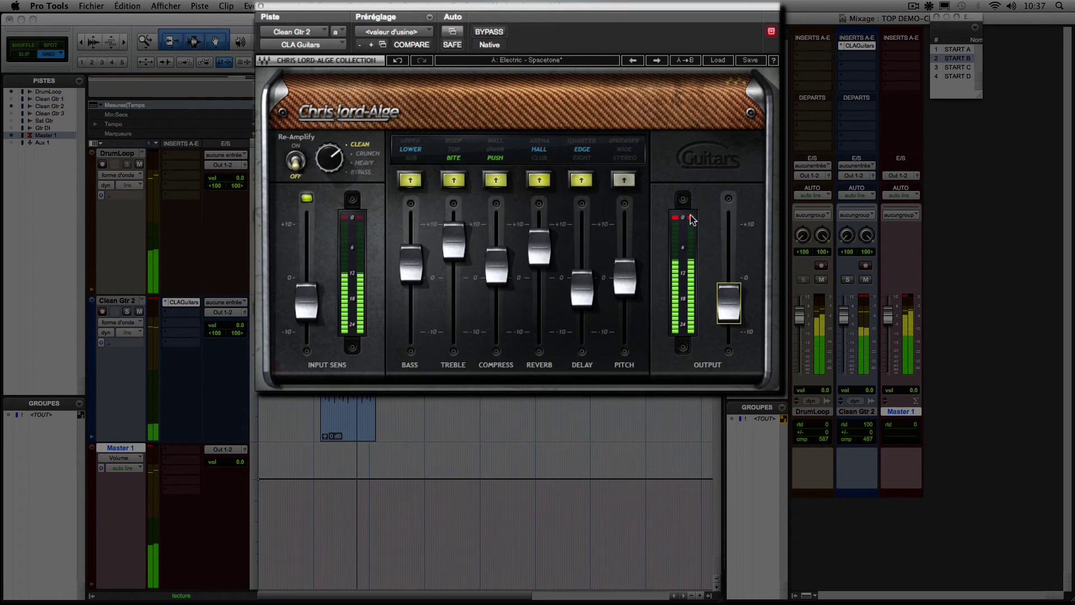
{"action": "left_click", "coordinate": [692, 222]}
{"action": "left_click", "coordinate": [862, 297]}
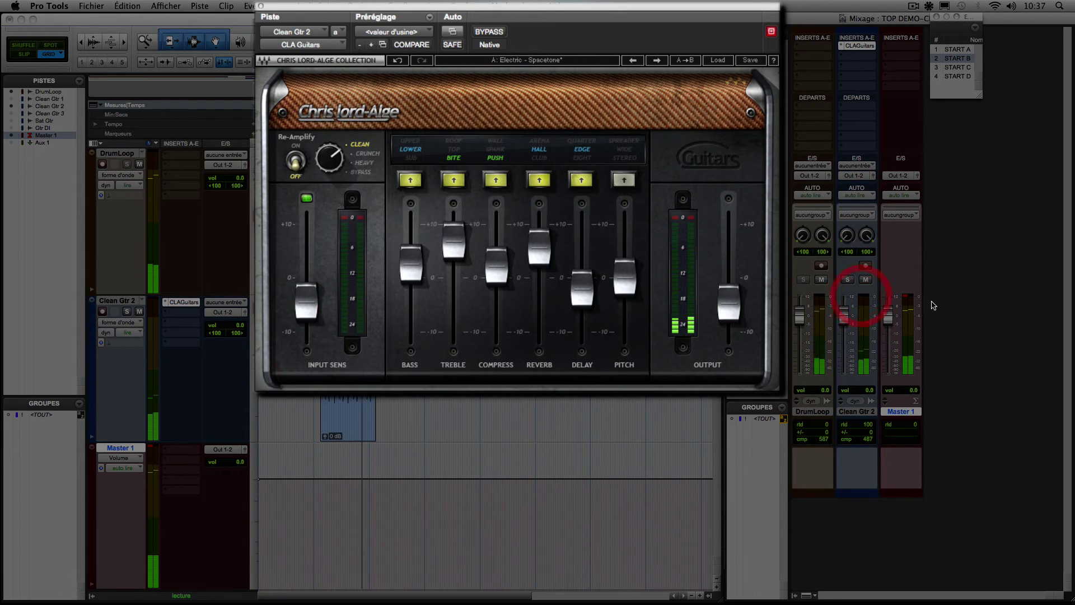
{"action": "left_click", "coordinate": [906, 297]}
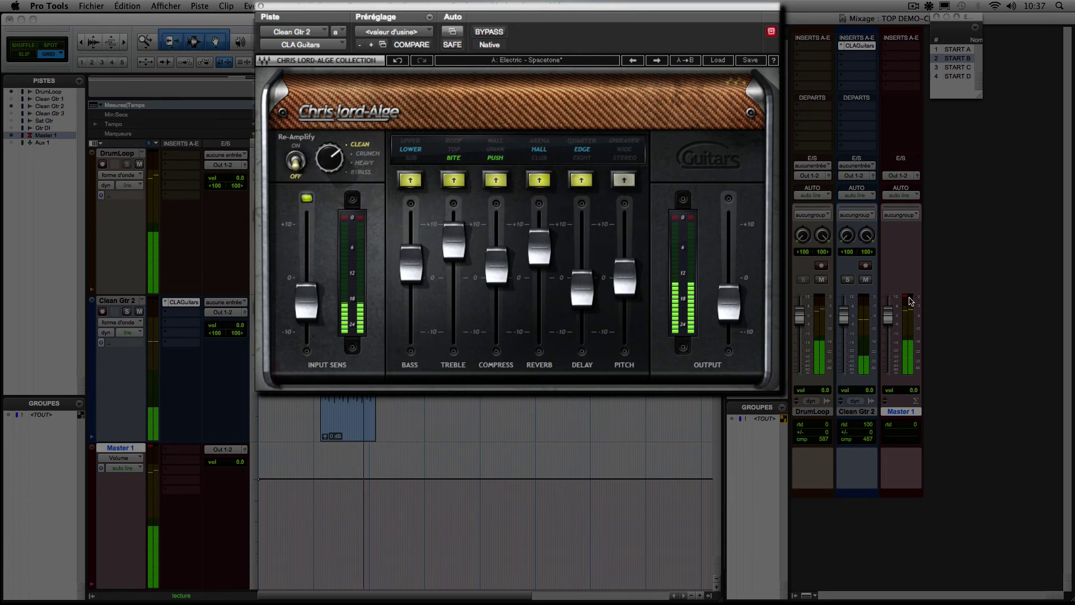
Step: Compare the Clean Gtr 2 sound with CLA Guitars bypassed and active during playback
{"action": "left_click", "coordinate": [486, 32]}
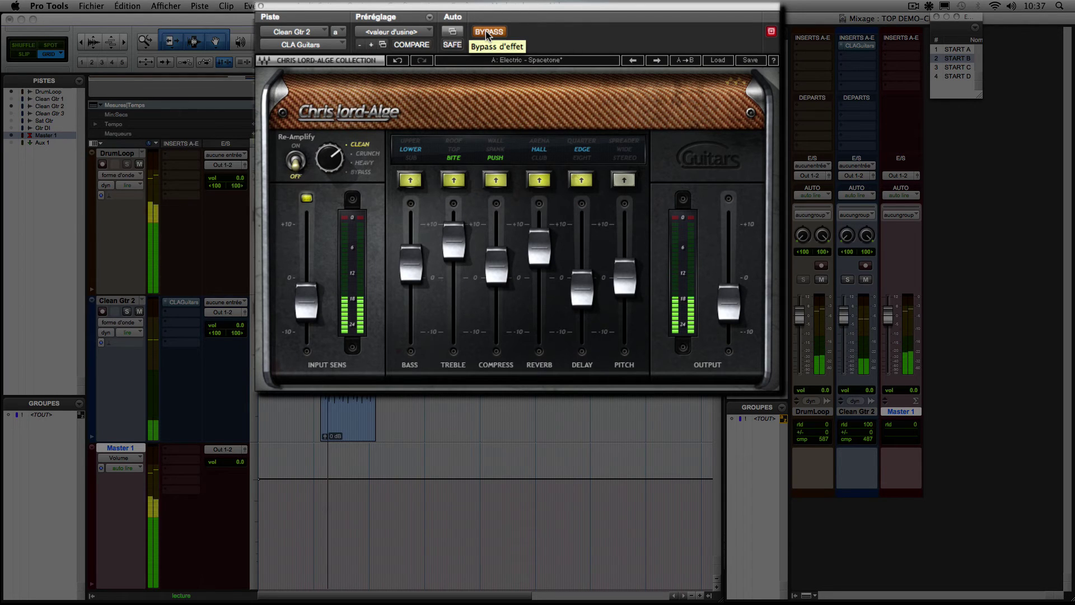
{"action": "left_click", "coordinate": [486, 32]}
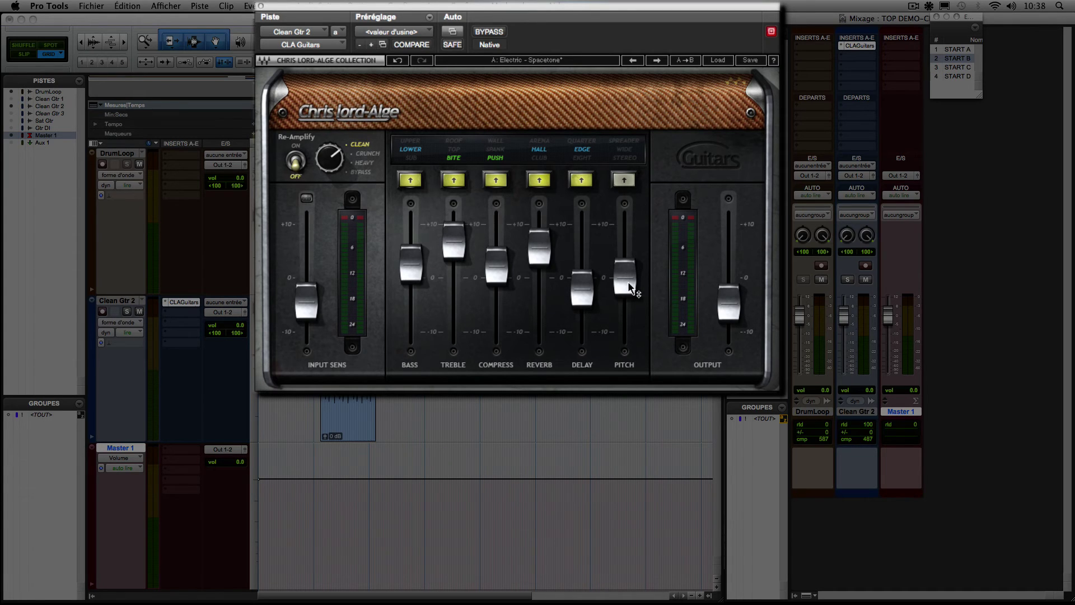
{"action": "mouse_move", "coordinate": [627, 281]}
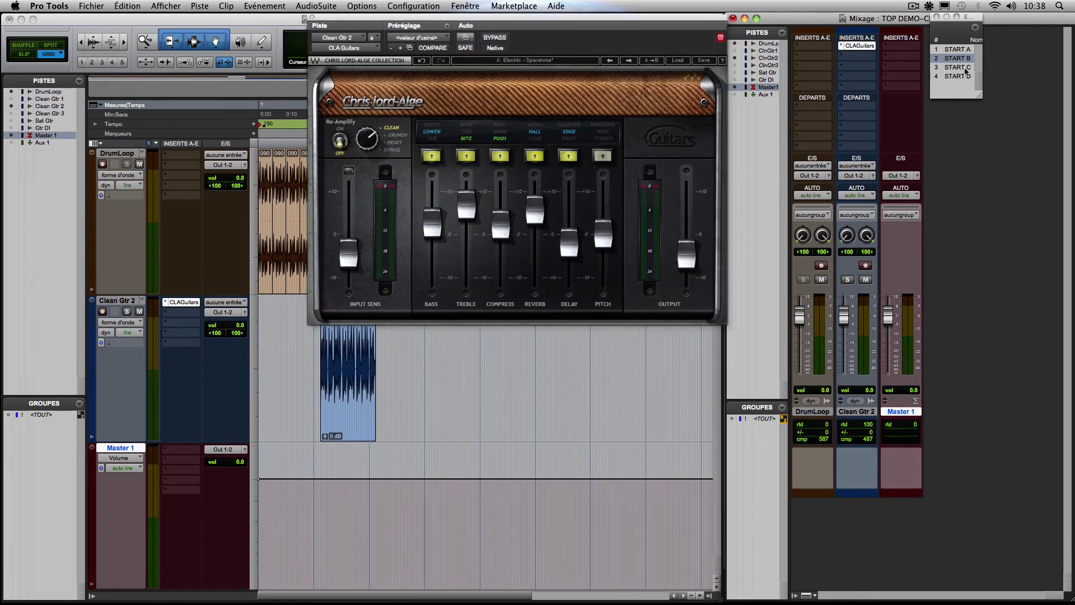
Step: Recall the START C memory location and activate the CLA Guitars plug-in of the Sat Gtr track
{"action": "left_click", "coordinate": [964, 69]}
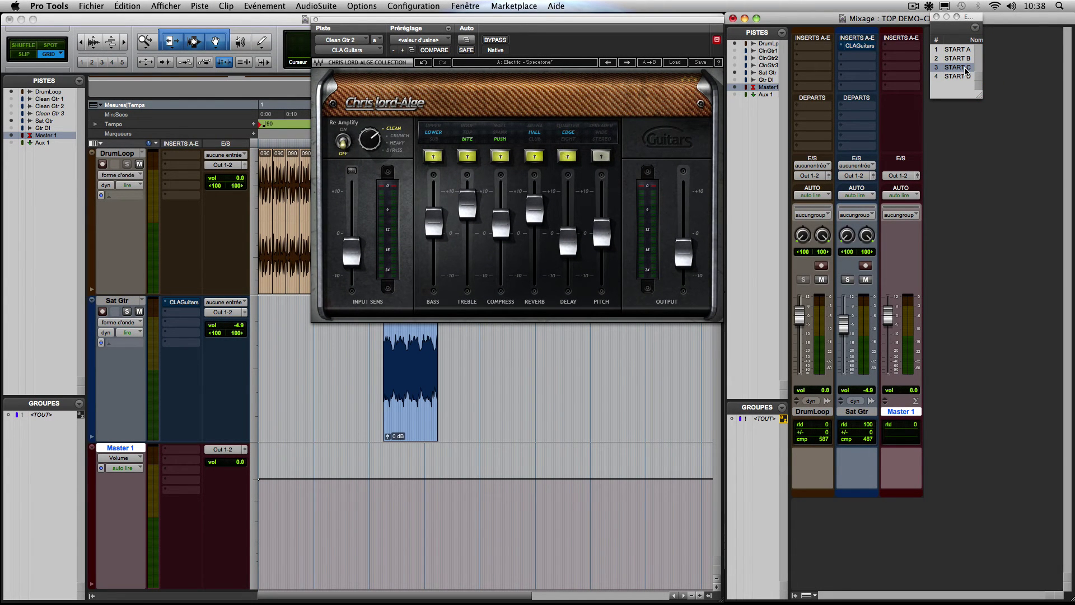
{"action": "left_click", "coordinate": [862, 46]}
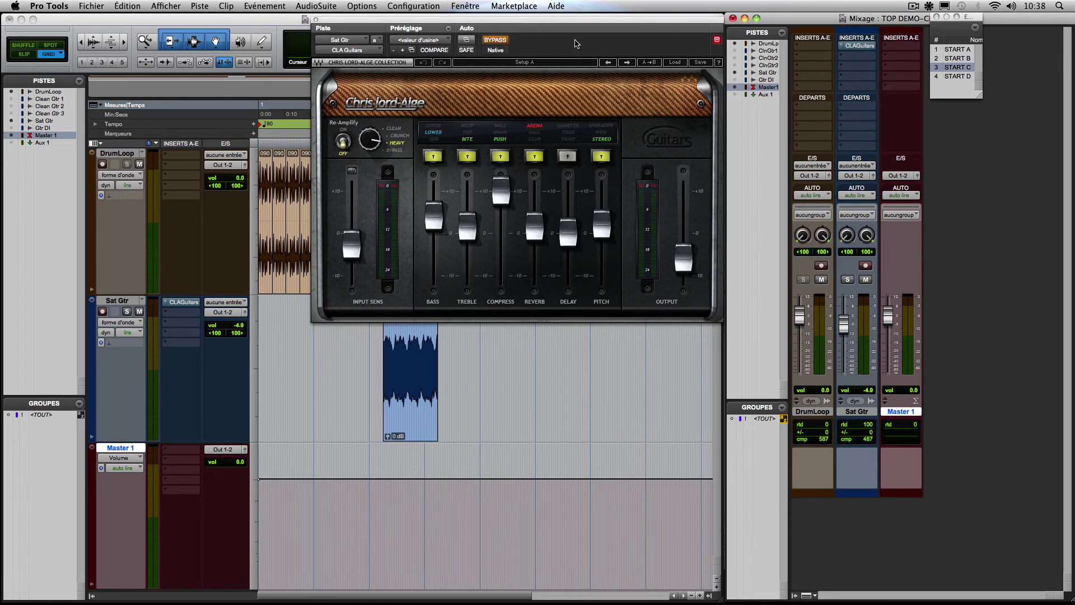
{"action": "left_click", "coordinate": [493, 41]}
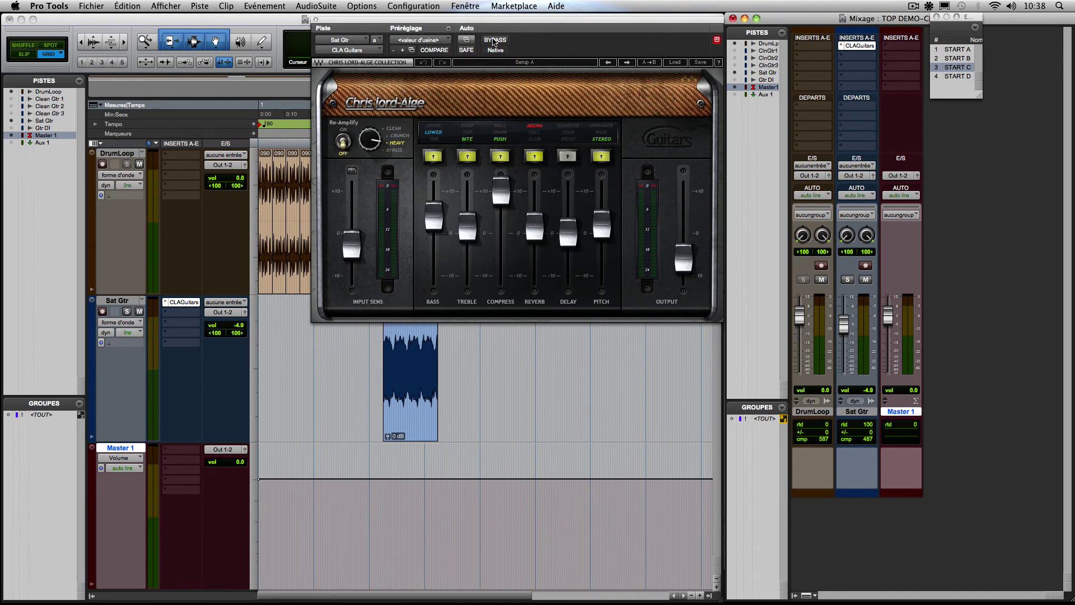
Step: Compare the Sat Gtr sound with CLA Guitars active on Setup A and bypassed, leaving playback stopped and the plug-in active
{"action": "key", "text": "space"}
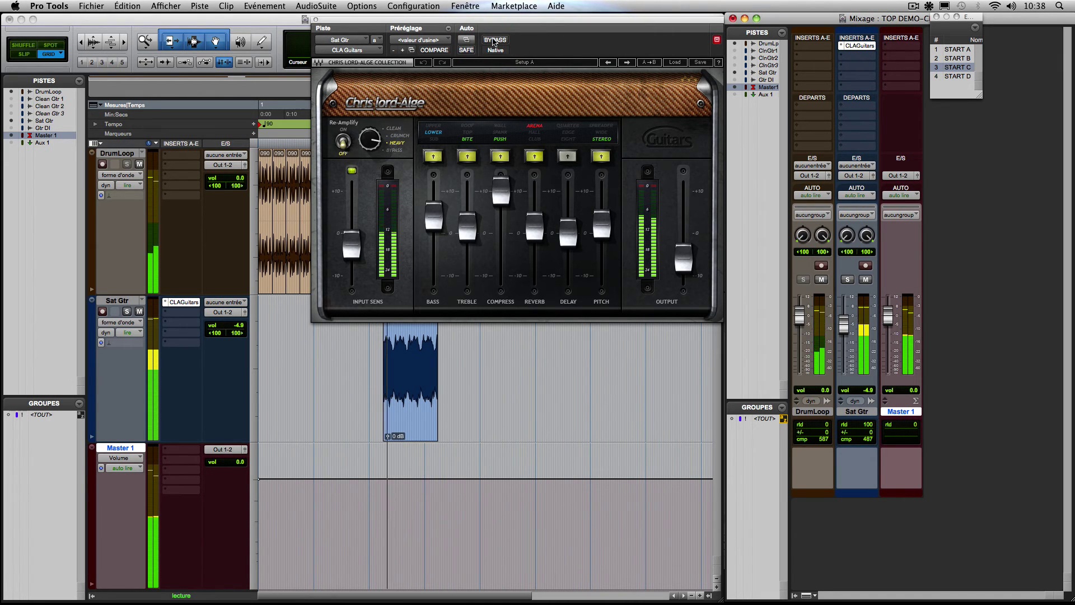
{"action": "left_click", "coordinate": [494, 41]}
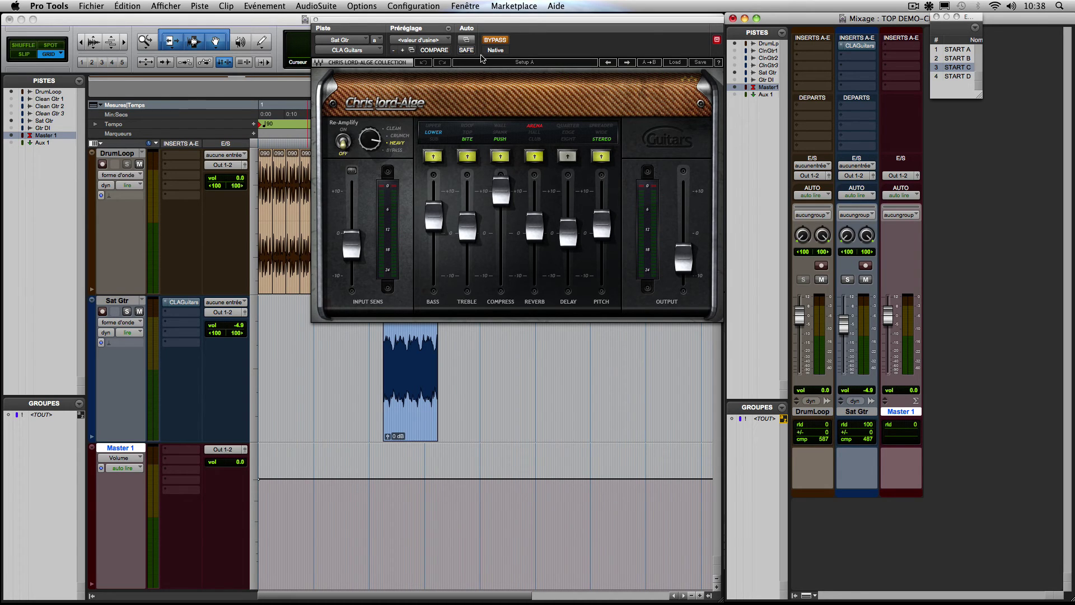
{"action": "left_click", "coordinate": [495, 41]}
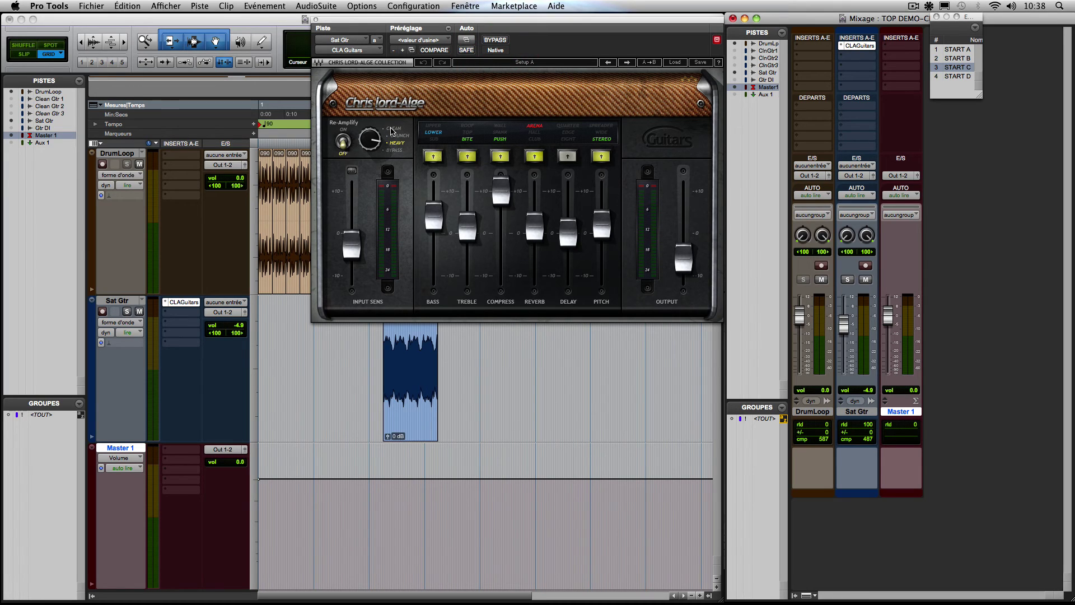
{"action": "left_click", "coordinate": [495, 41]}
{"action": "key", "text": "space"}
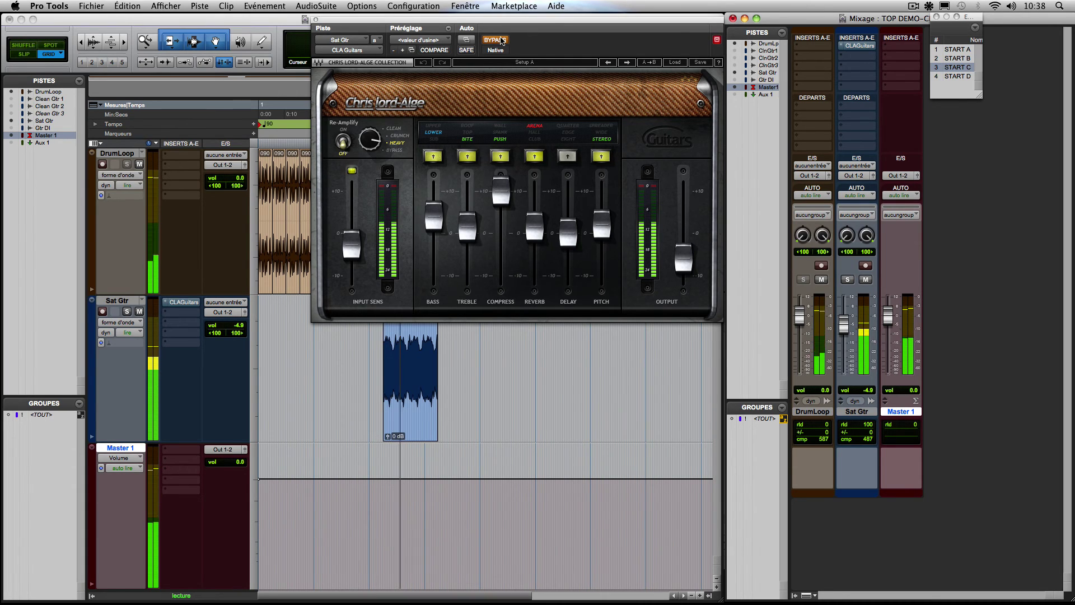
{"action": "key", "text": "space"}
{"action": "left_click", "coordinate": [495, 40]}
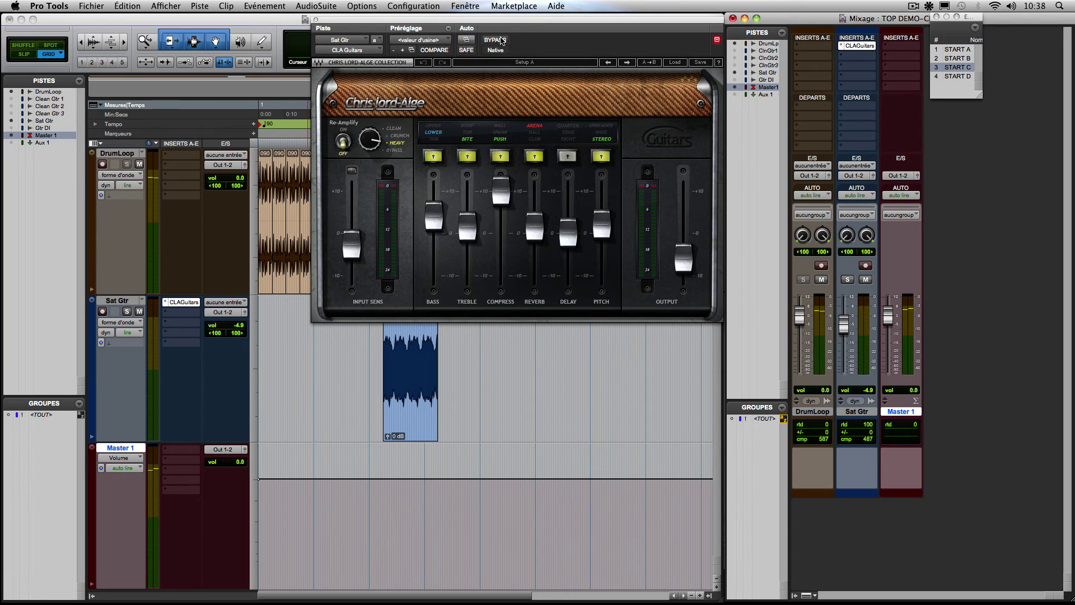
Step: Raise the Bass fader of the Sat Gtr plug-in to about +7 during playback, and stop playback
{"action": "key", "text": "space"}
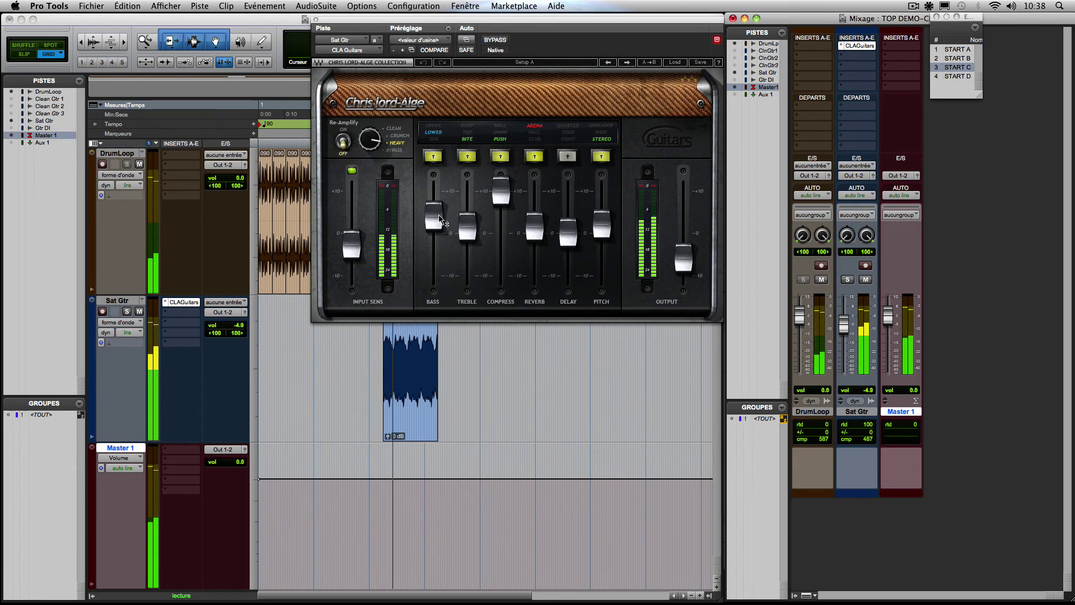
{"action": "left_click_drag", "start_coordinate": [440, 221], "coordinate": [439, 208]}
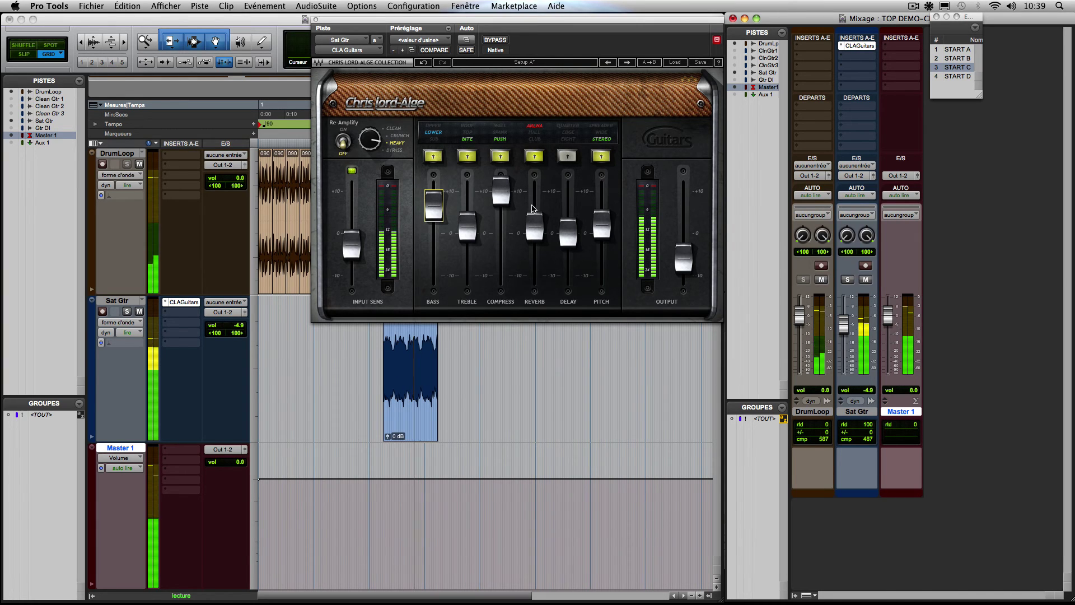
{"action": "key", "text": "space"}
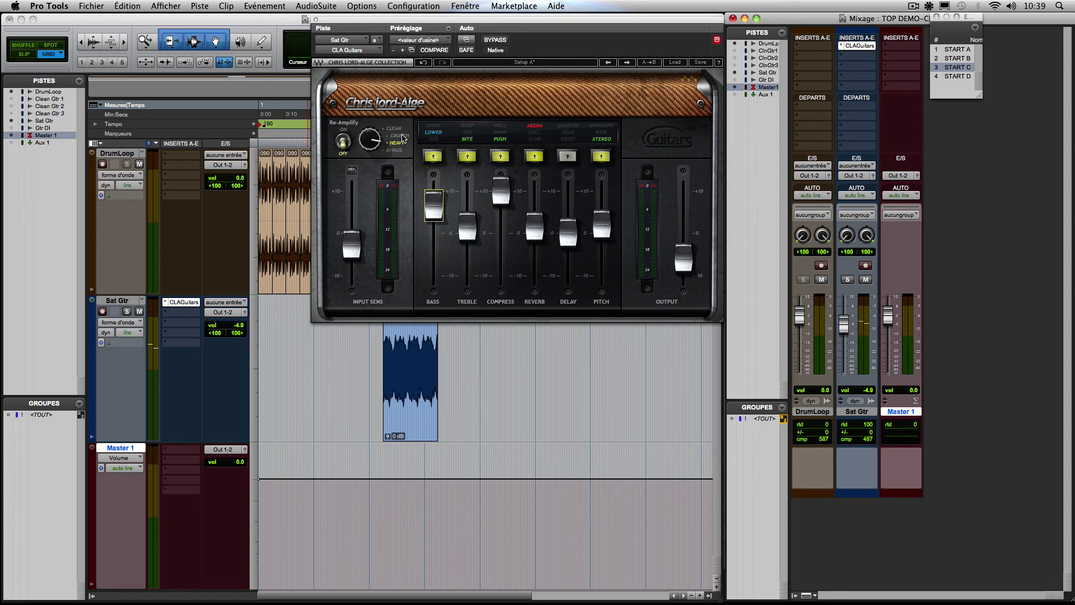
Step: Audition the Re-Amplify modes Crunch, Clean, Heavy and Bypass on Sat Gtr during playback, ending on Heavy
{"action": "key", "text": "space"}
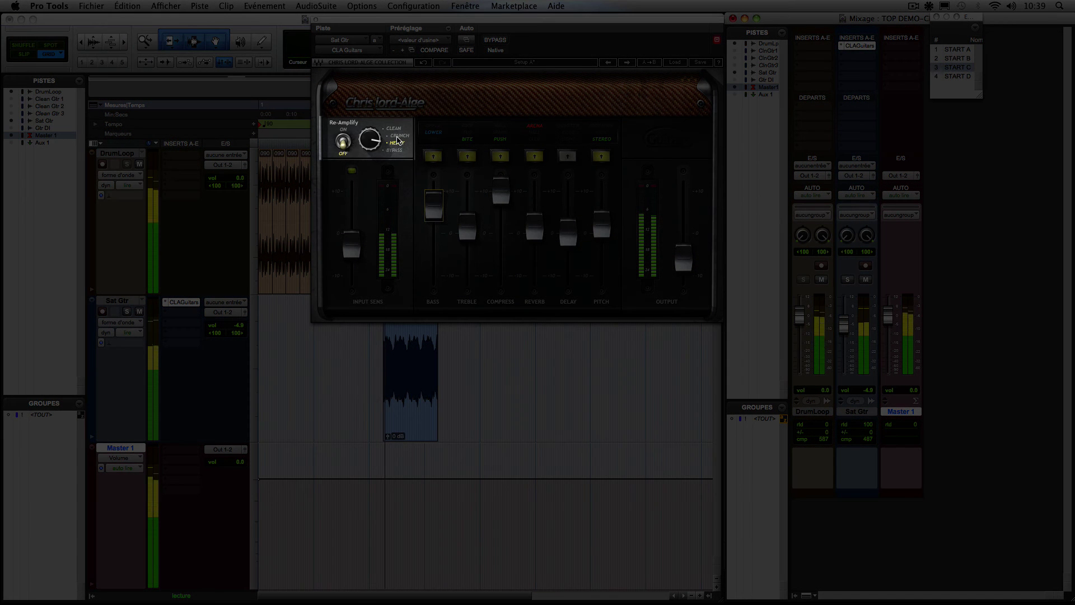
{"action": "left_click", "coordinate": [398, 137]}
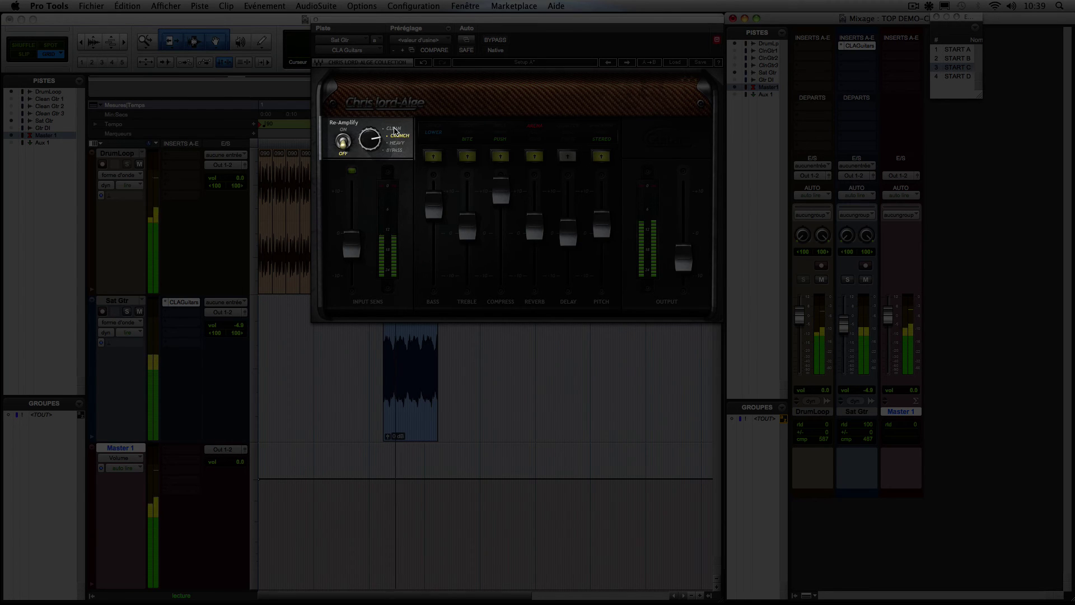
{"action": "left_click", "coordinate": [394, 130]}
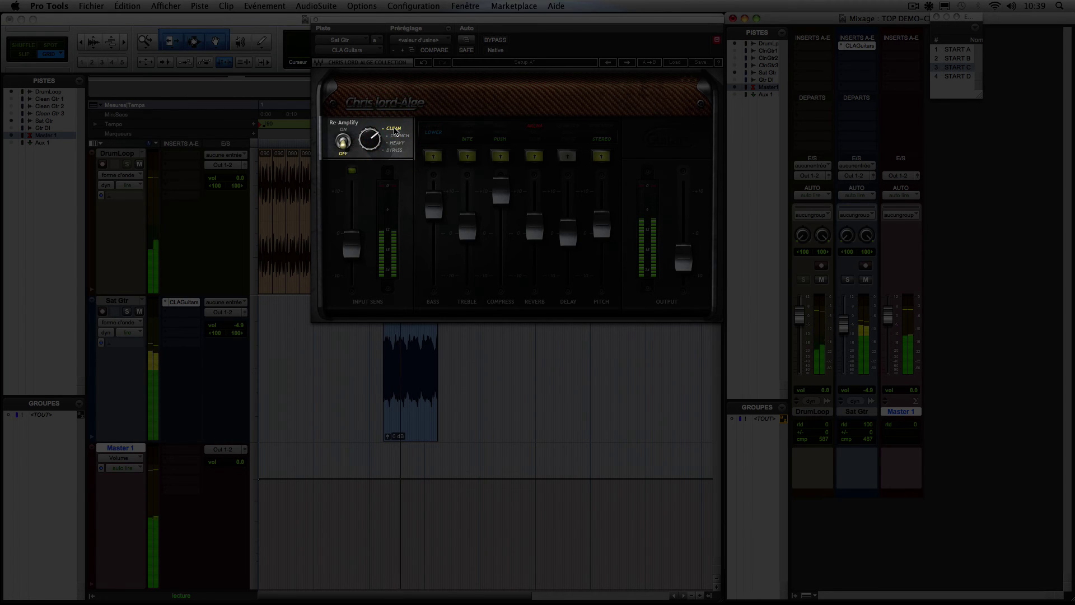
{"action": "left_click", "coordinate": [397, 136]}
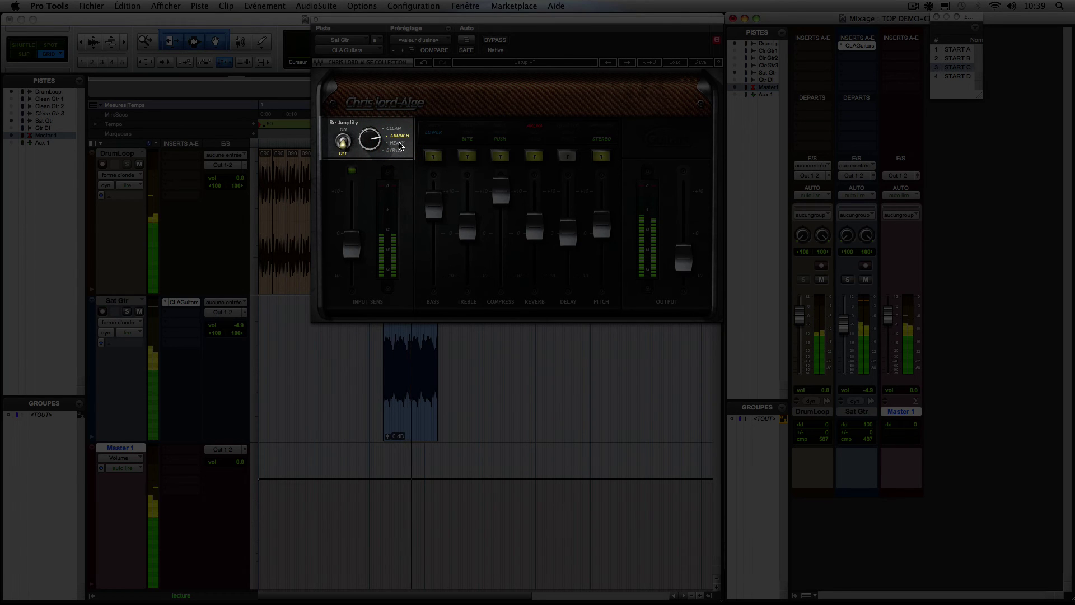
{"action": "left_click", "coordinate": [397, 143]}
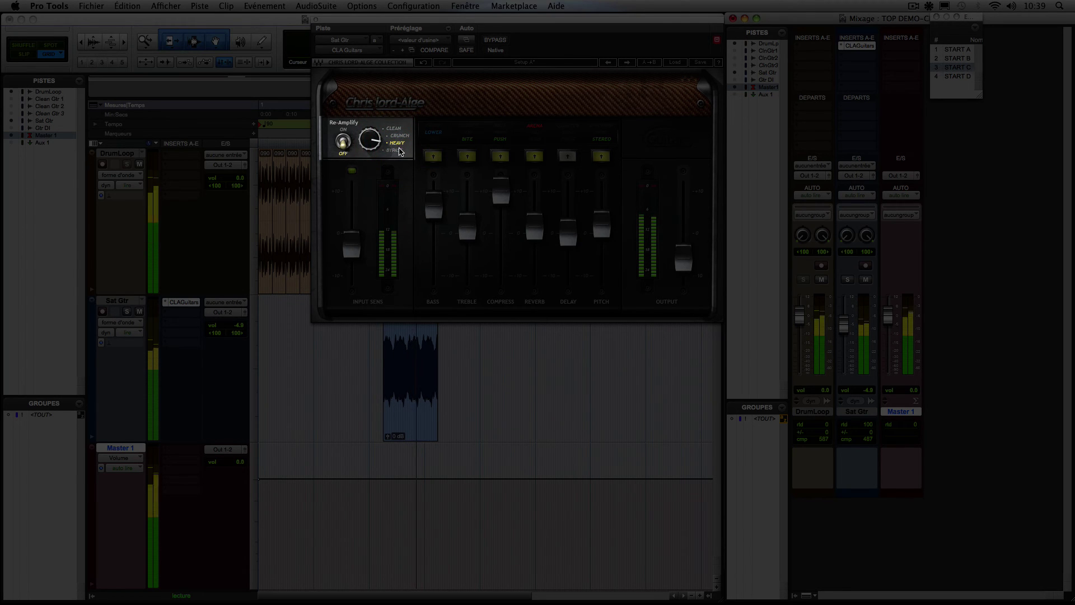
{"action": "left_click", "coordinate": [399, 151]}
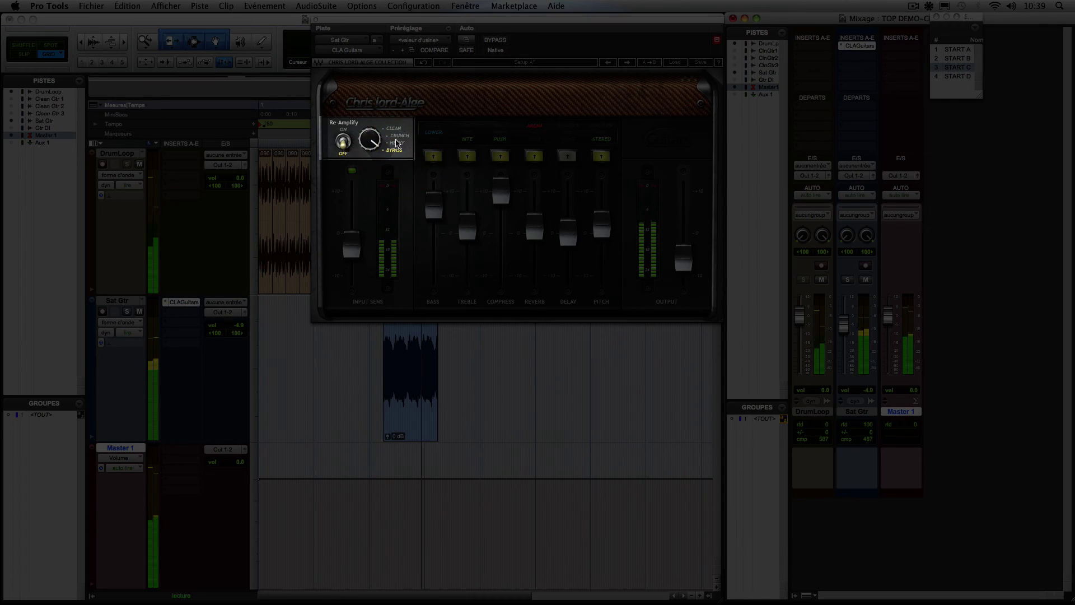
{"action": "left_click", "coordinate": [394, 131]}
{"action": "left_click", "coordinate": [397, 144]}
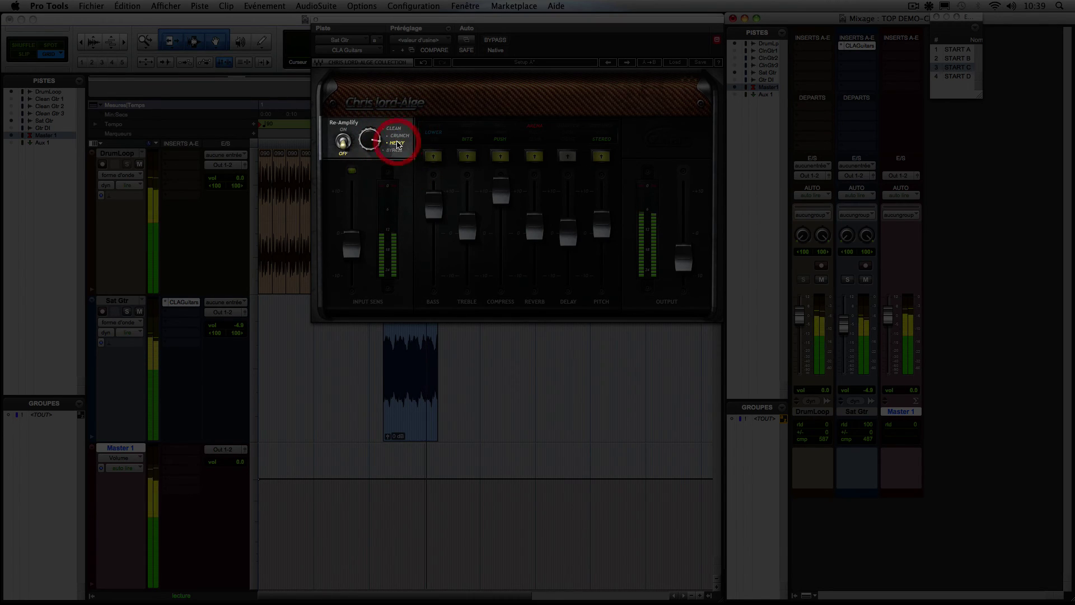
{"action": "key", "text": "space"}
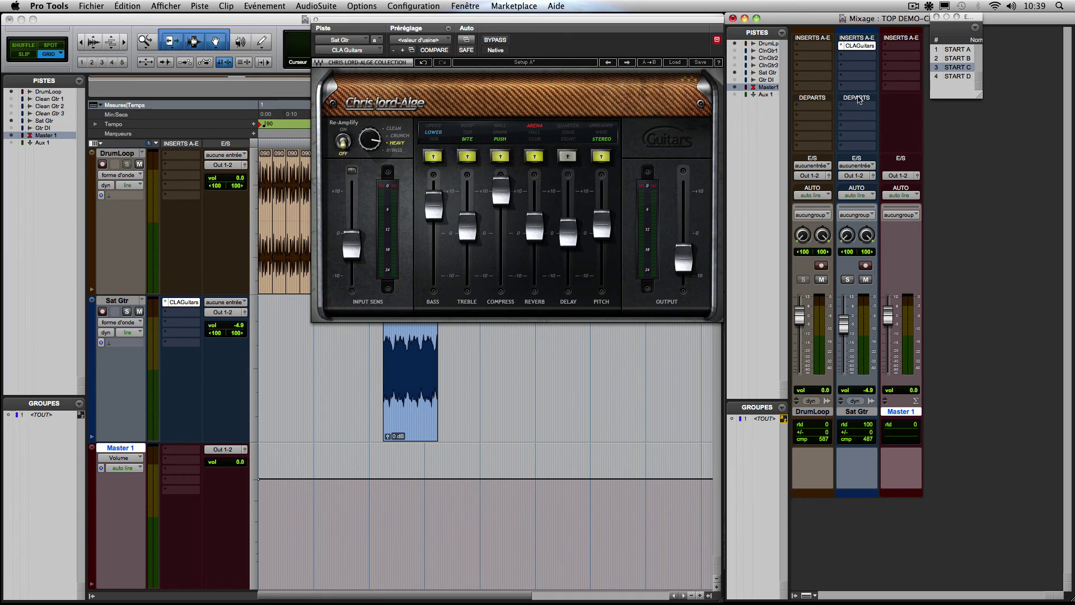
Step: Recall the START D memory location and show the CLA Guitars plug-in of the Gtr DI track
{"action": "left_click", "coordinate": [972, 77]}
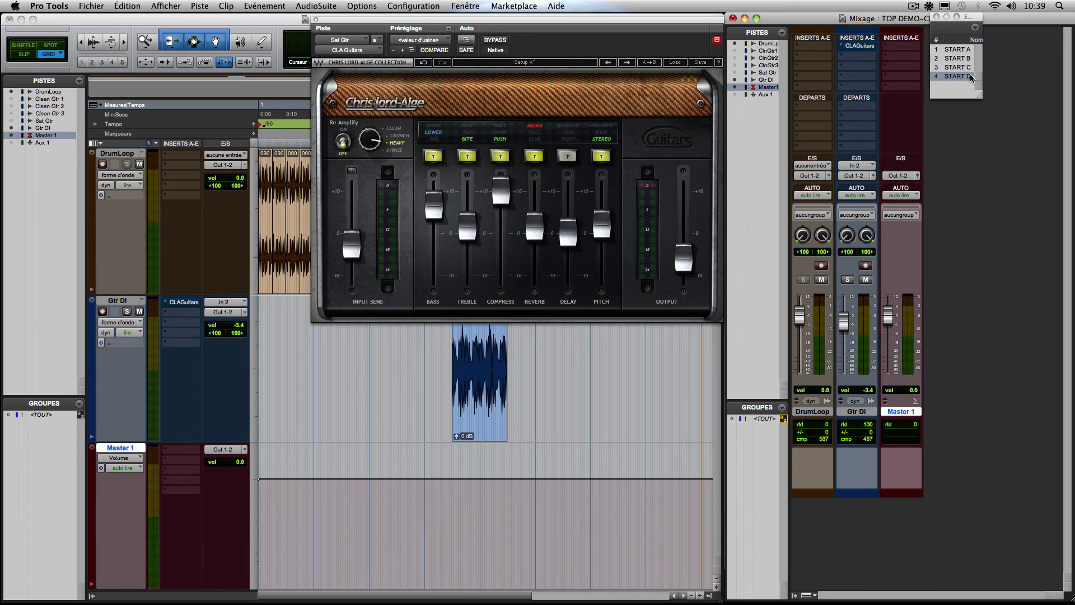
{"action": "left_click", "coordinate": [860, 46]}
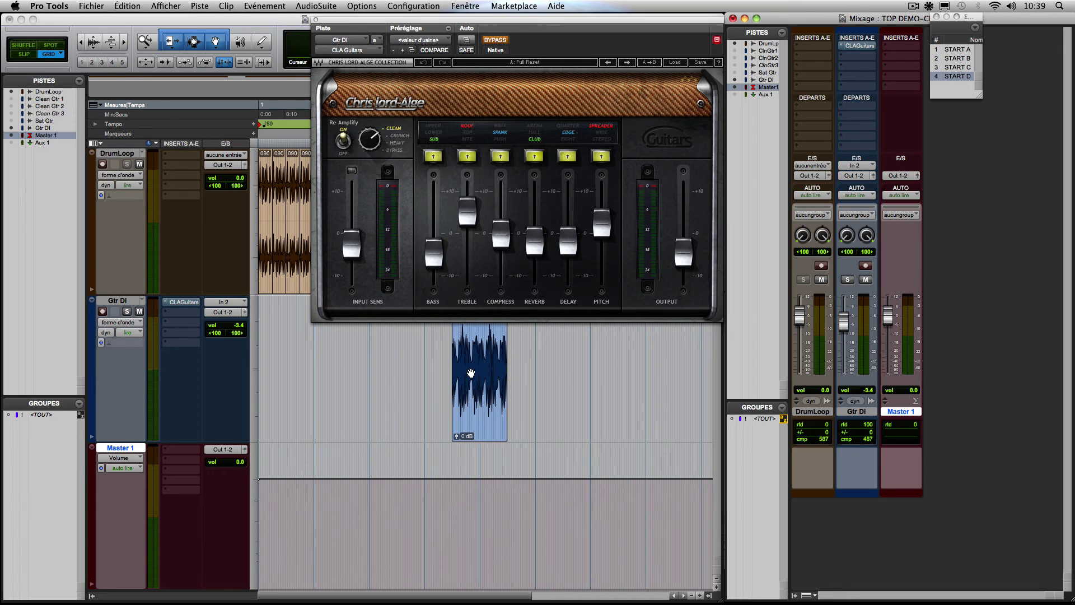
Step: Play the Gtr DI track with CLA Guitars bypassed, raising the track volume to -1.2 dB
{"action": "key", "text": "space"}
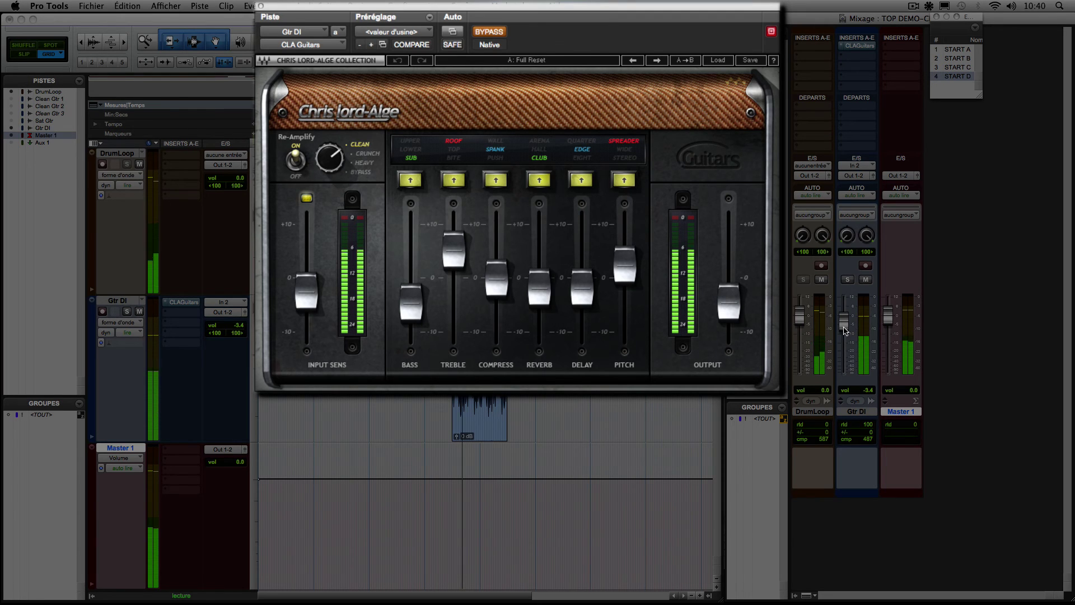
{"action": "left_click_drag", "start_coordinate": [845, 330], "coordinate": [847, 326]}
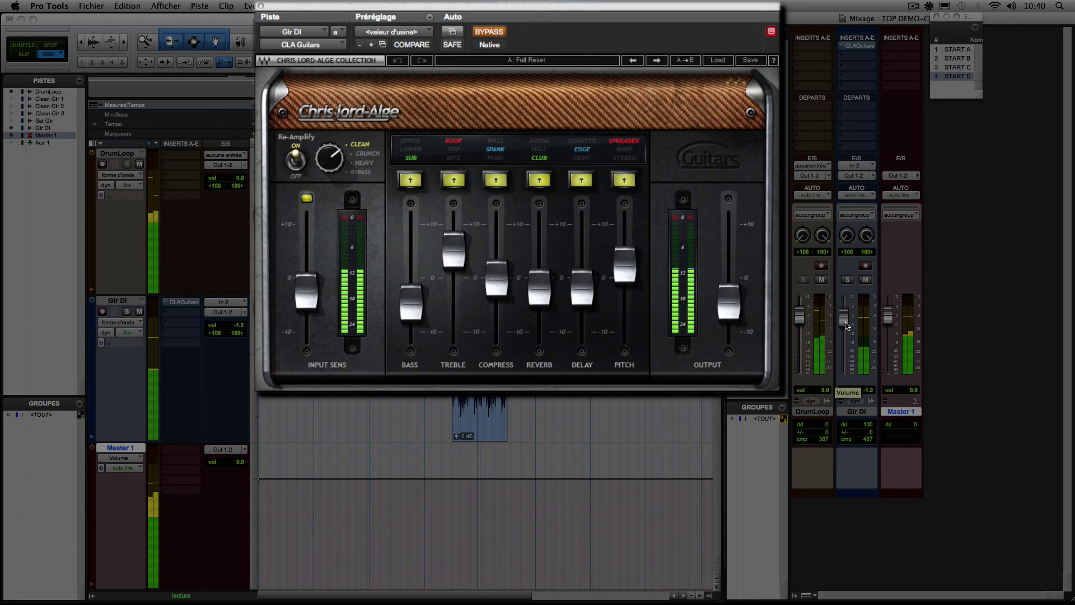
{"action": "key", "text": "space"}
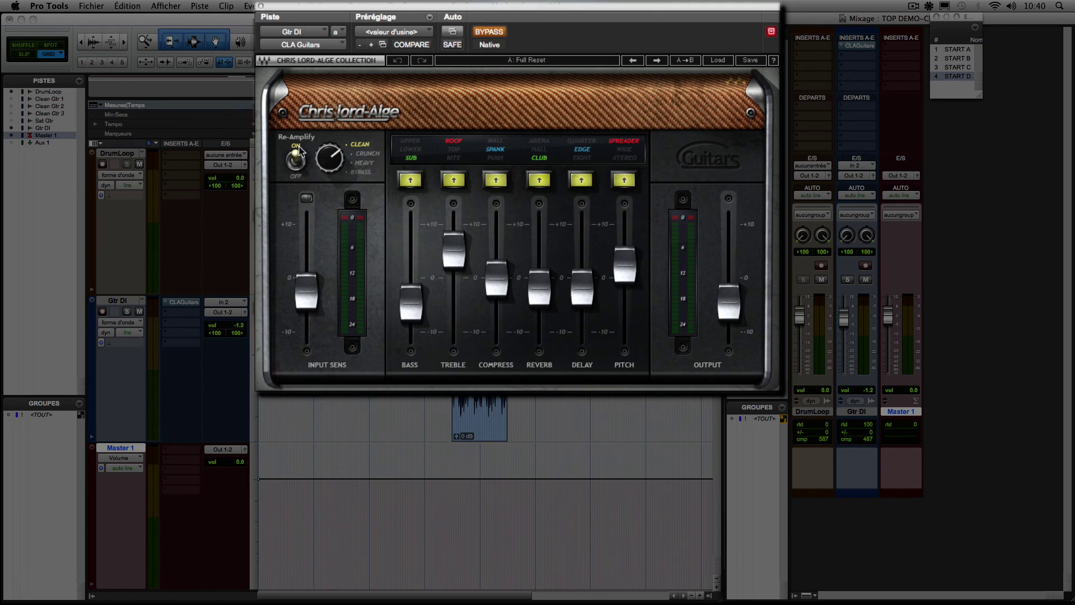
Step: Reactivate CLA Guitars on Gtr DI and reset the Pitch, Delay, Reverb, Compress, Treble and Bass faders to 0
{"action": "left_click", "coordinate": [687, 60]}
{"action": "left_click", "coordinate": [489, 32]}
{"action": "left_click", "coordinate": [624, 273], "text": "alt"}
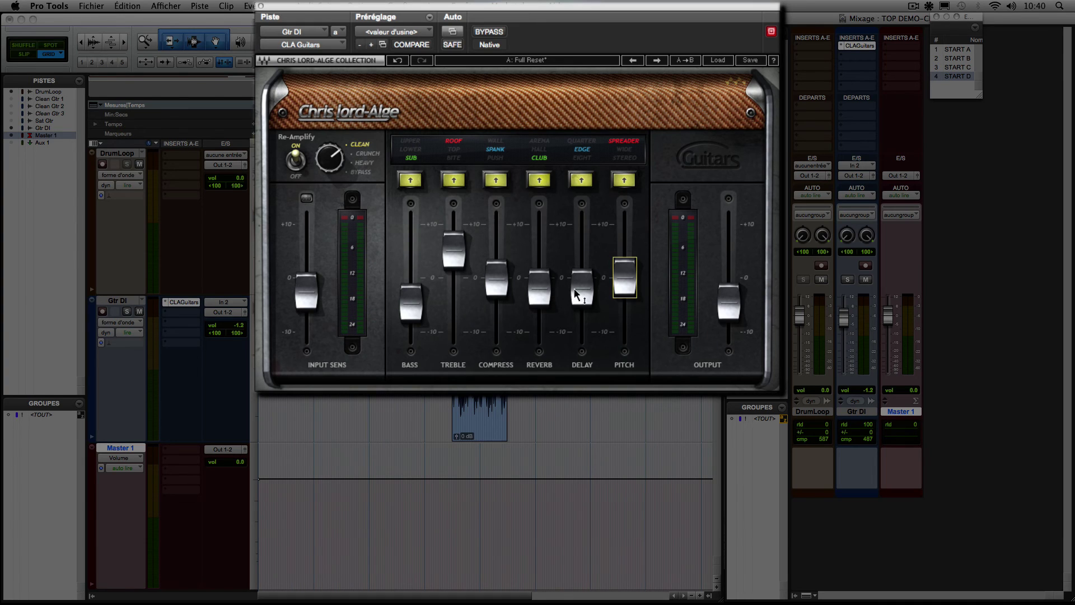
{"action": "left_click", "coordinate": [576, 294], "text": "alt"}
{"action": "left_click", "coordinate": [539, 280], "text": "alt"}
{"action": "left_click", "coordinate": [496, 277], "text": "alt"}
{"action": "left_click", "coordinate": [453, 275], "text": "alt"}
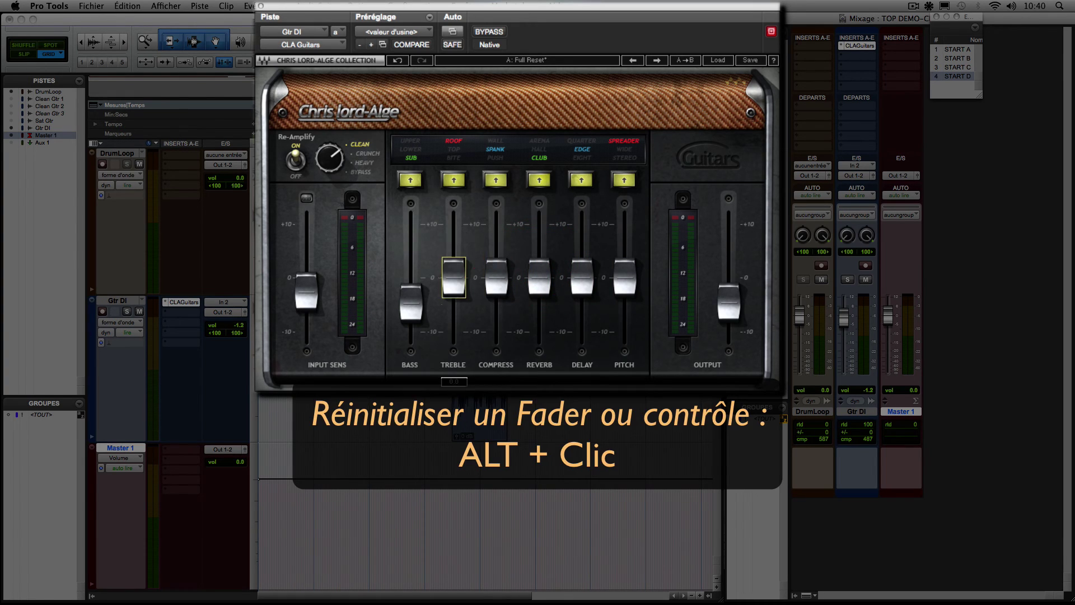
{"action": "left_click", "coordinate": [411, 302], "text": "alt"}
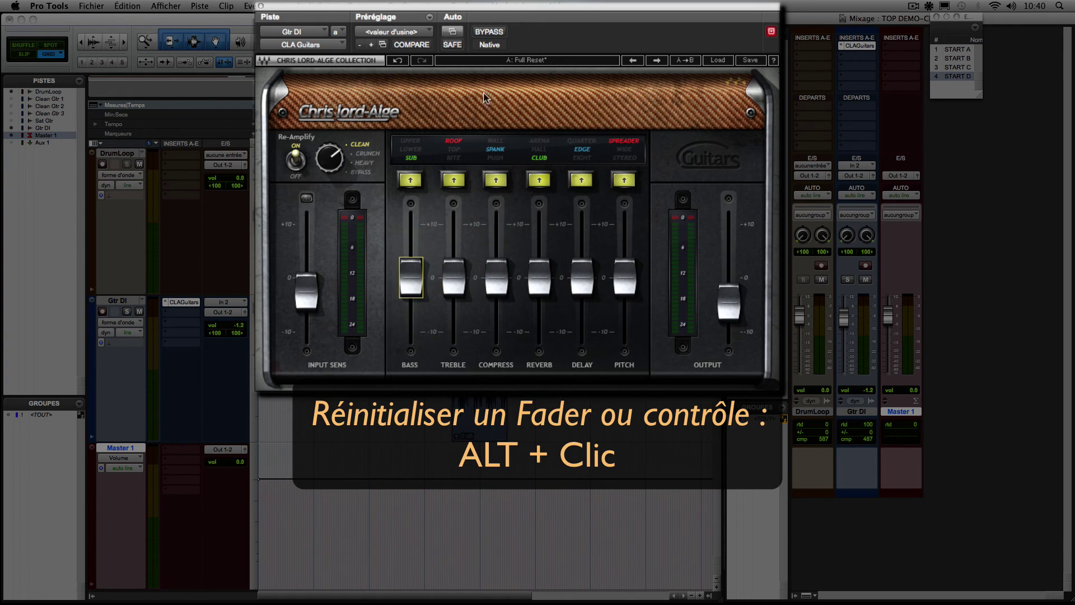
Step: Set the effect modes to Bite for Treble, Push for Compress, Eight for Delay and Stereo for Pitch
{"action": "left_click", "coordinate": [454, 157], "text": "alt"}
{"action": "left_click", "coordinate": [496, 157], "text": "alt"}
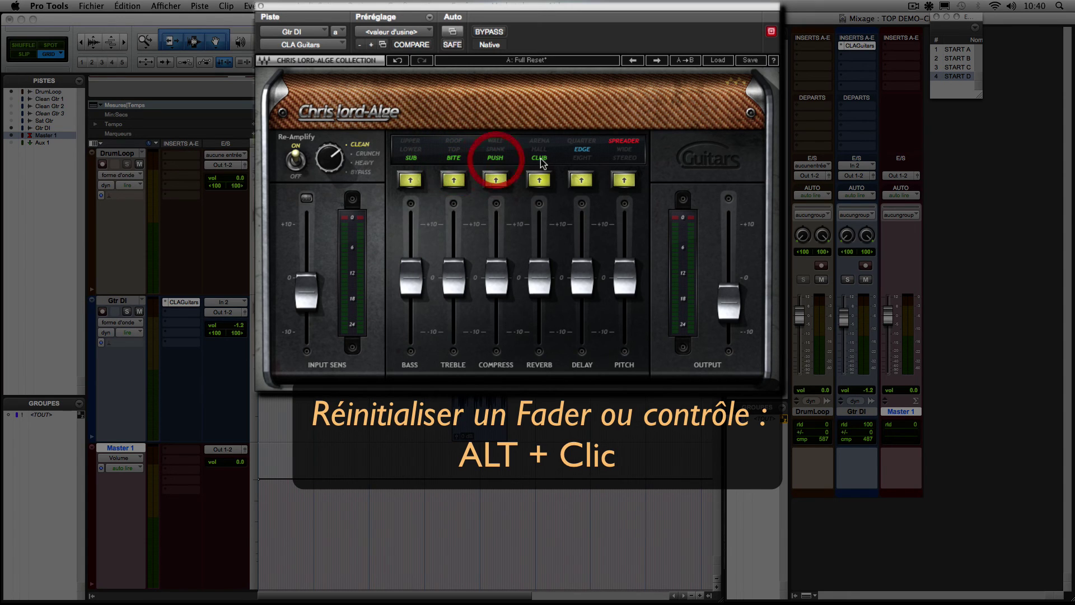
{"action": "left_click", "coordinate": [582, 157], "text": "alt"}
{"action": "left_click", "coordinate": [623, 159], "text": "alt"}
{"action": "left_click", "coordinate": [580, 159], "text": "alt"}
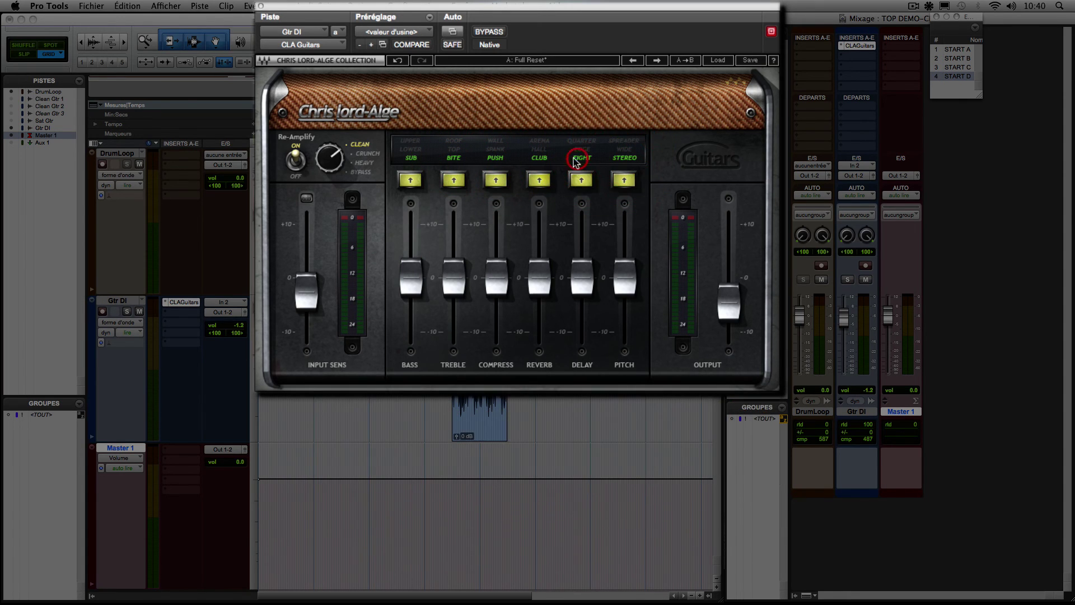
Step: Turn off Re-Amplify and all six effects from Pitch to Bass, playing the Gtr DI track to hear the unprocessed sound
{"action": "left_click", "coordinate": [296, 168]}
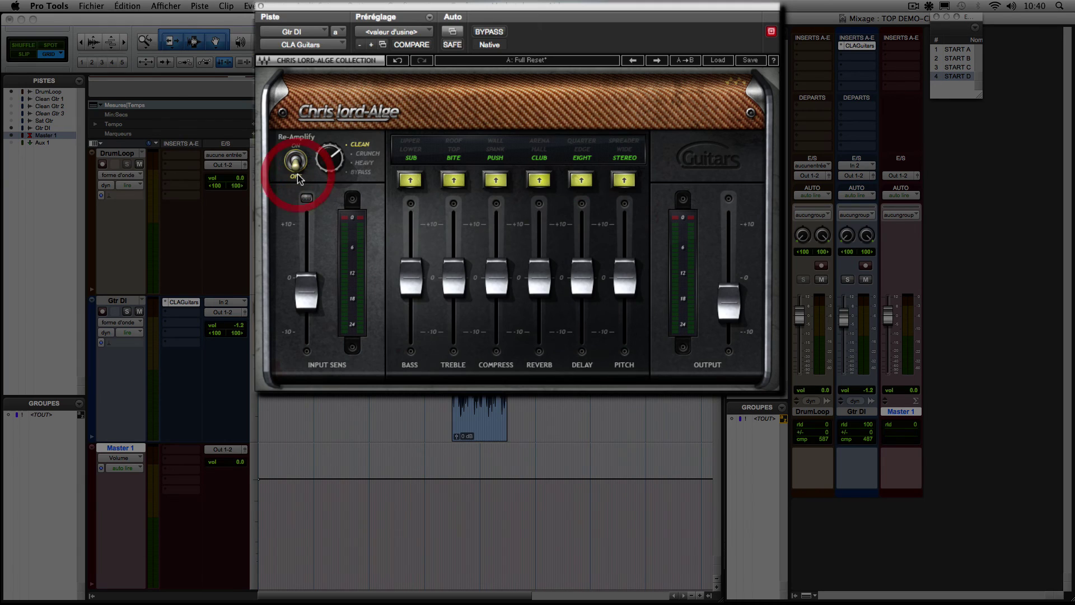
{"action": "key", "text": "space"}
{"action": "key", "text": "space"}
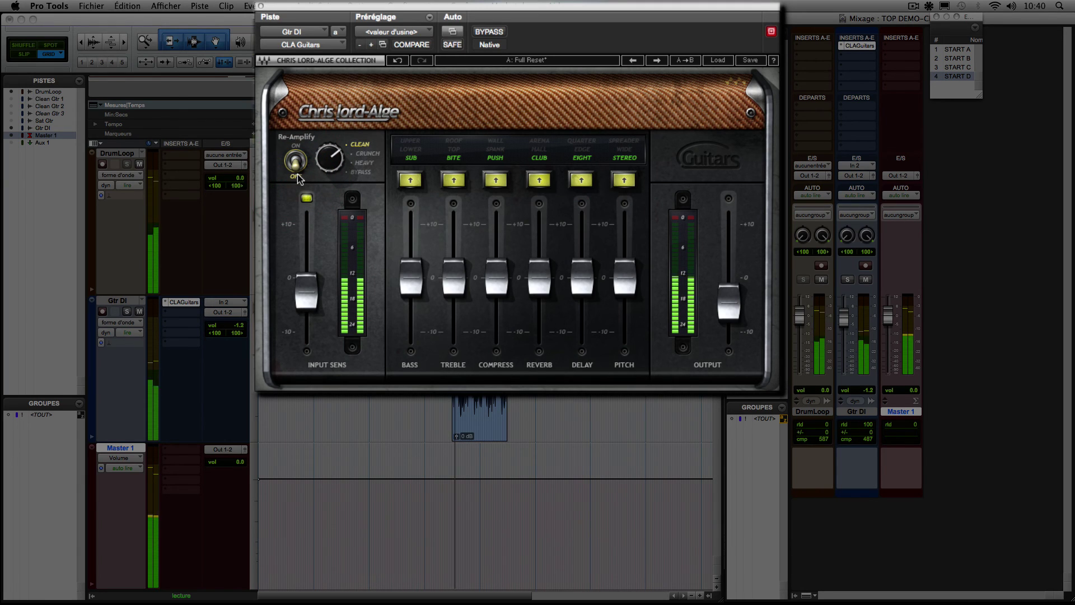
{"action": "left_click", "coordinate": [626, 161]}
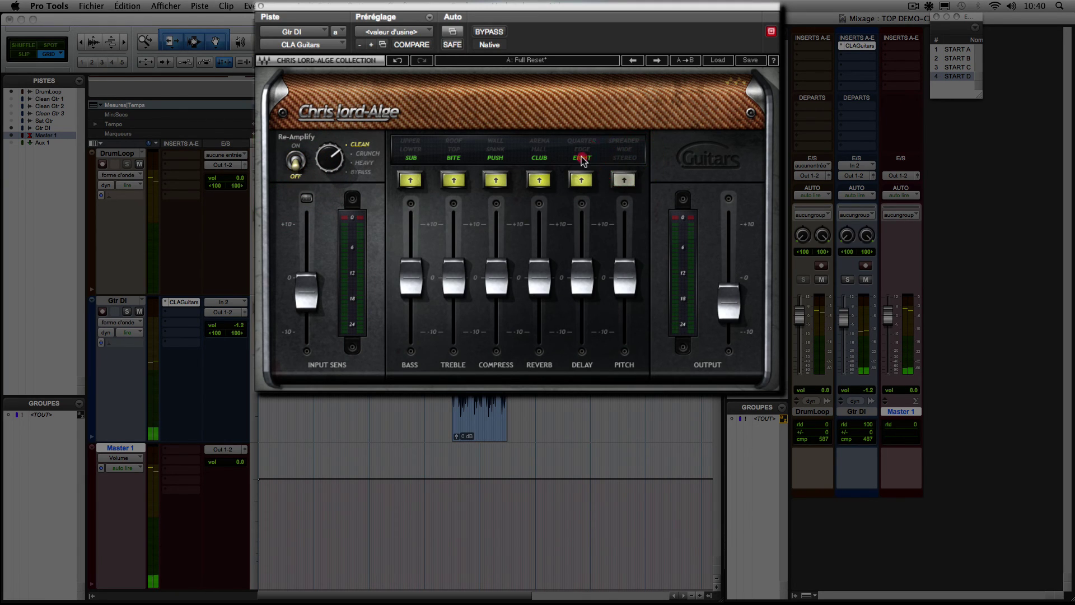
{"action": "left_click", "coordinate": [583, 160]}
{"action": "left_click", "coordinate": [540, 160]}
{"action": "left_click", "coordinate": [501, 160]}
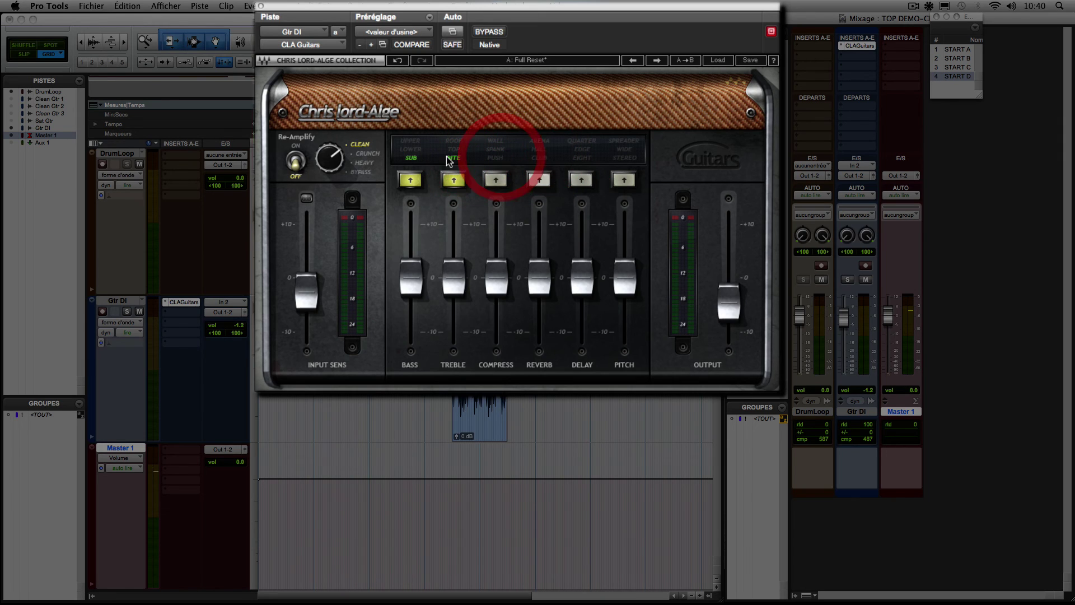
{"action": "left_click", "coordinate": [453, 158]}
{"action": "left_click", "coordinate": [416, 159]}
{"action": "key", "text": "space"}
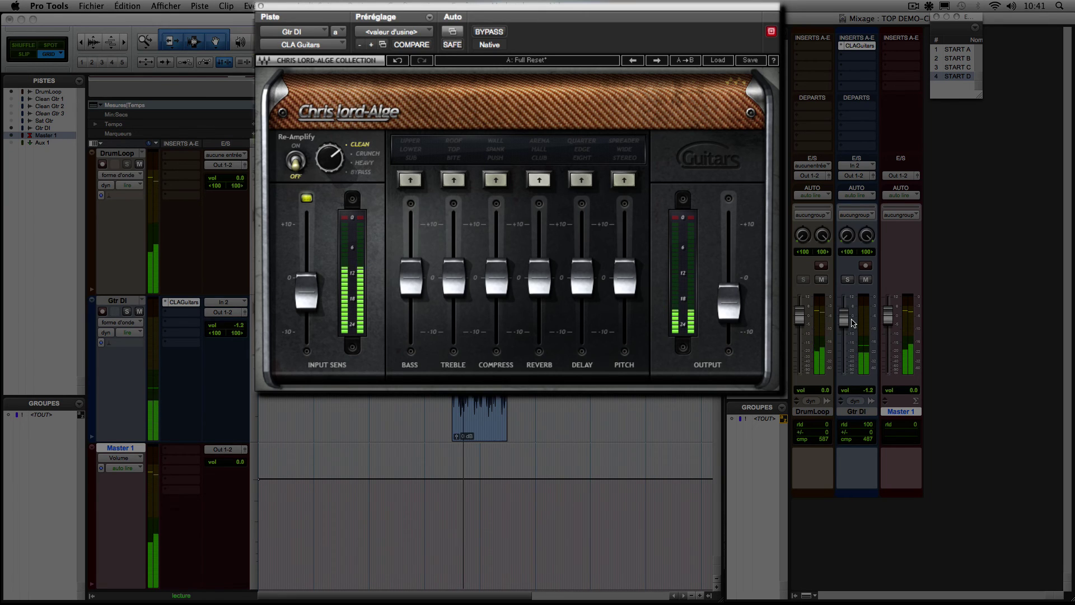
Step: Raise the Output fader and switch Re-Amplify on during playback, stop, and undo both changes
{"action": "left_click_drag", "start_coordinate": [728, 304], "coordinate": [733, 235]}
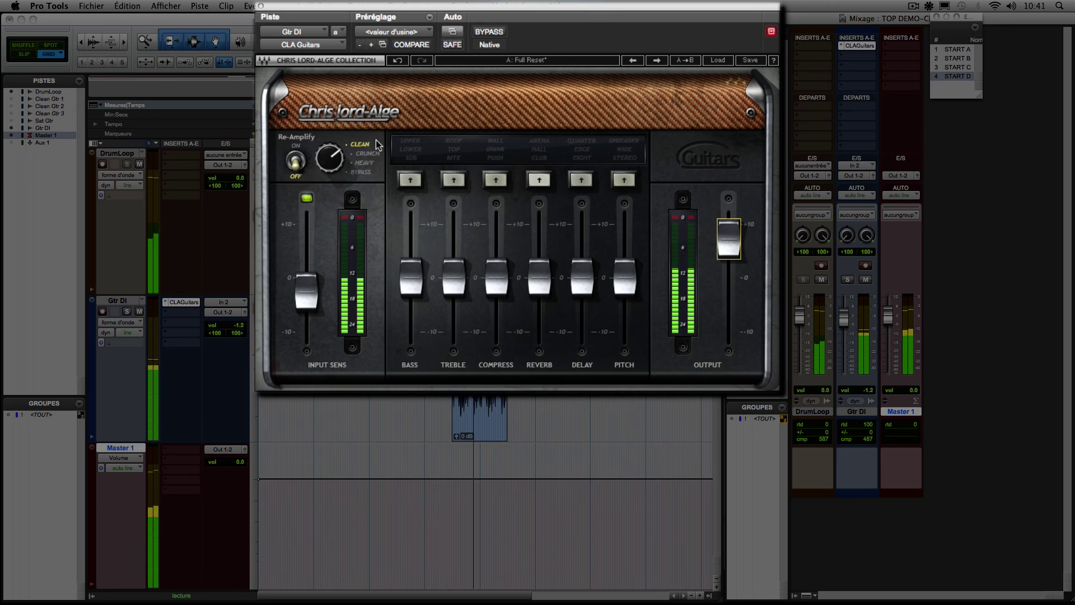
{"action": "left_click", "coordinate": [295, 160]}
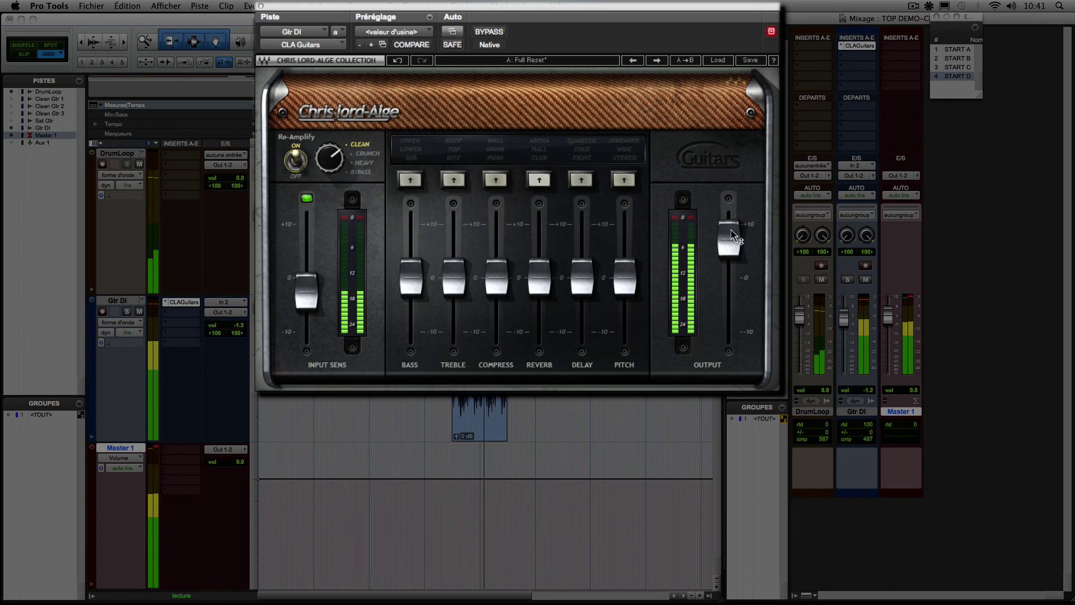
{"action": "key", "text": "space"}
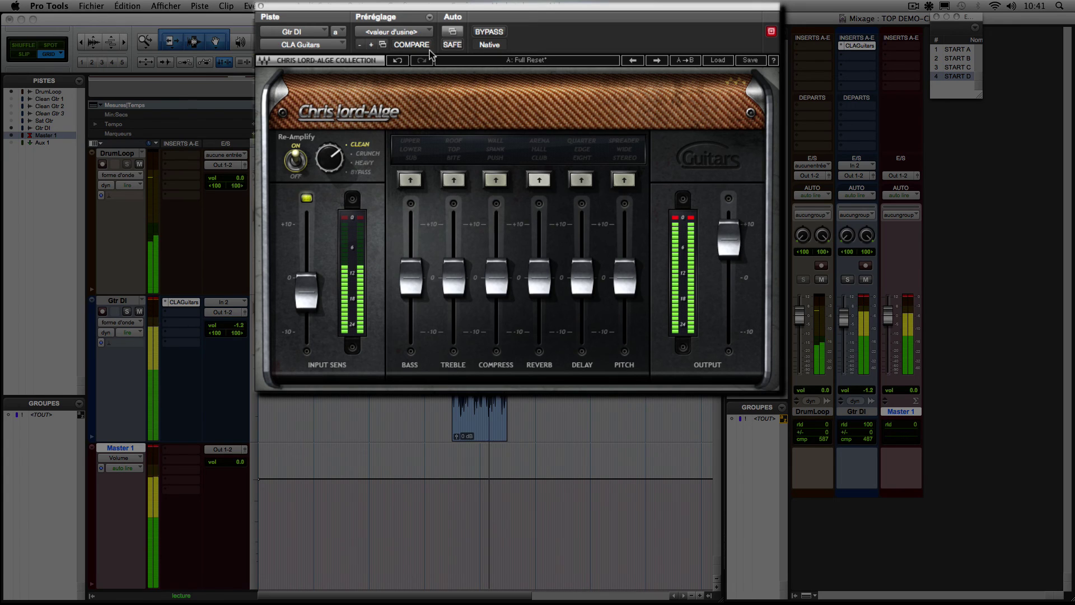
{"action": "left_click", "coordinate": [398, 60]}
{"action": "left_click", "coordinate": [398, 60]}
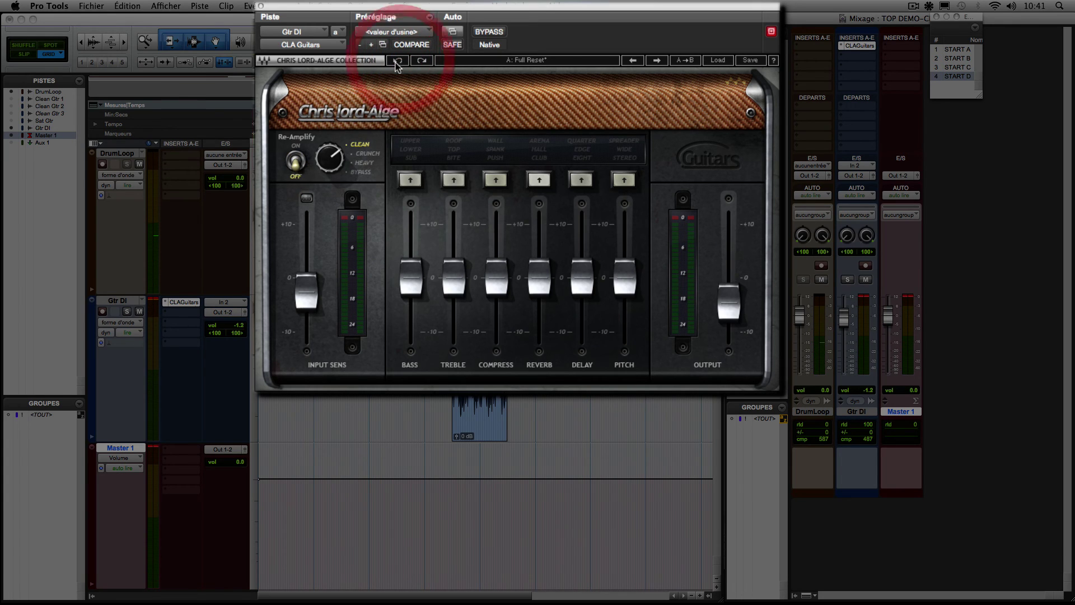
Step: Turn Re-Amplify on and audition the Clean, Crunch, Heavy and Bypass amp modes during playback
{"action": "left_click", "coordinate": [297, 156]}
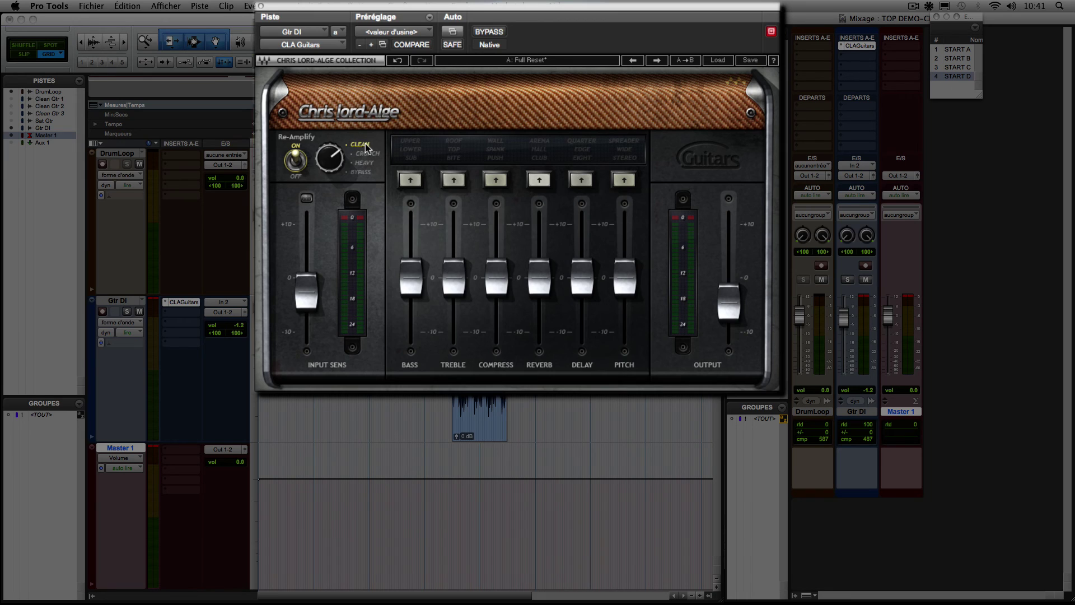
{"action": "key", "text": "space"}
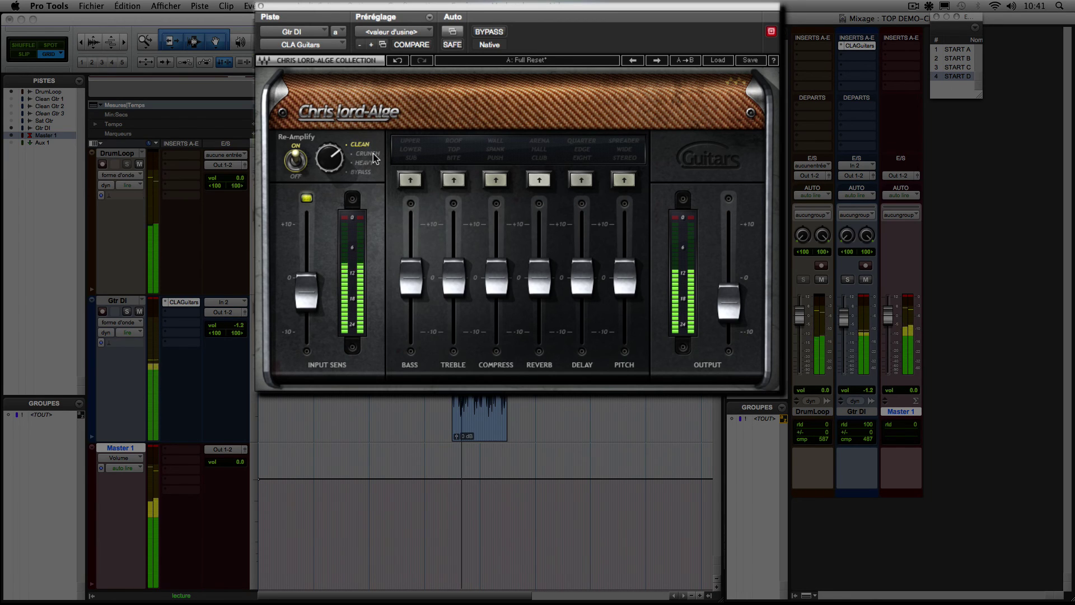
{"action": "left_click", "coordinate": [373, 154]}
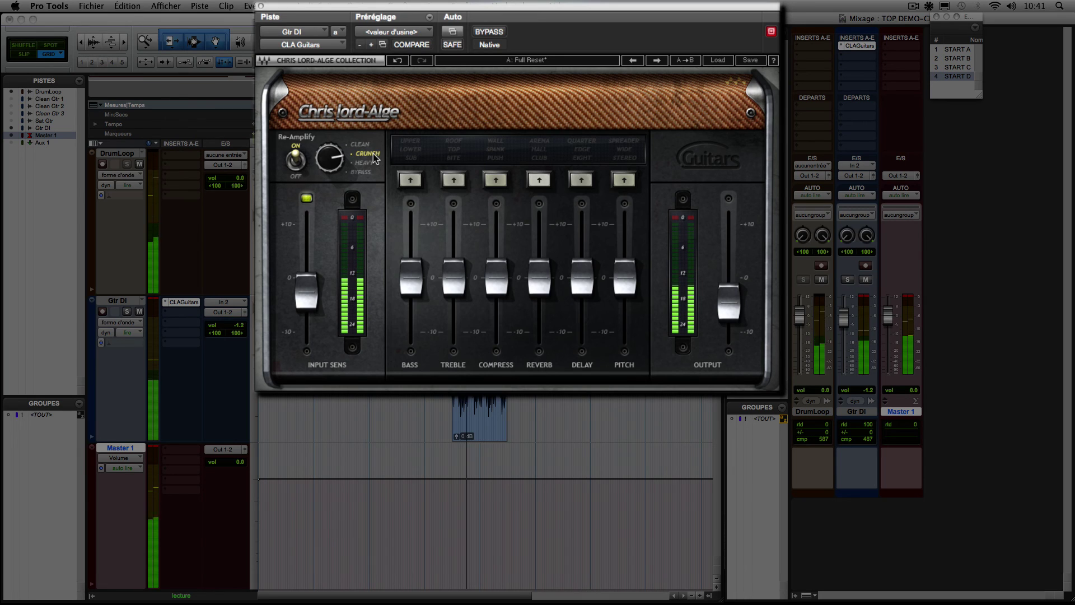
{"action": "left_click", "coordinate": [371, 163]}
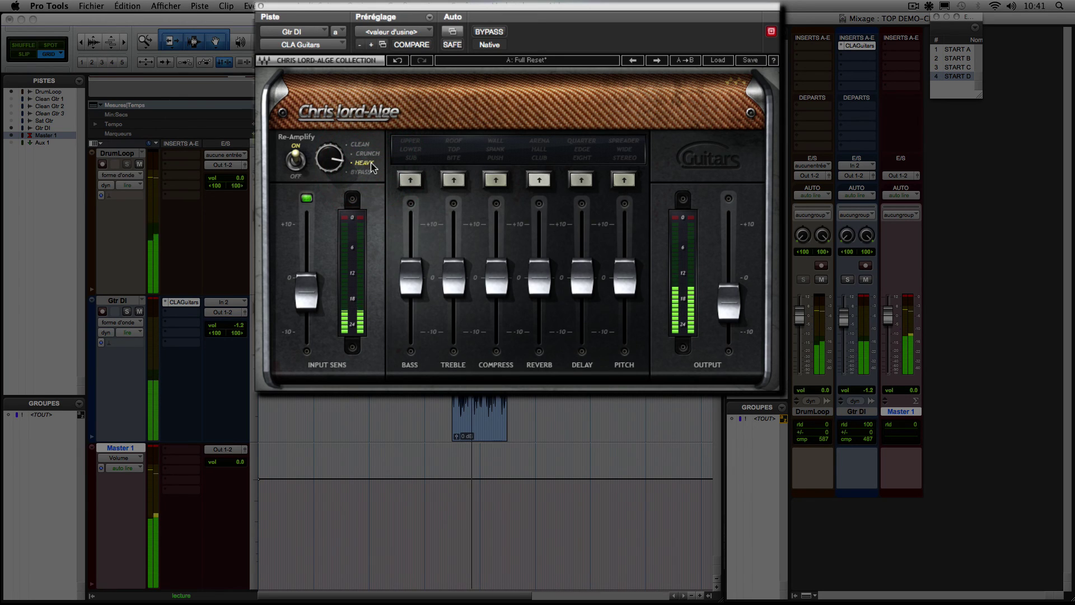
{"action": "left_click", "coordinate": [367, 174]}
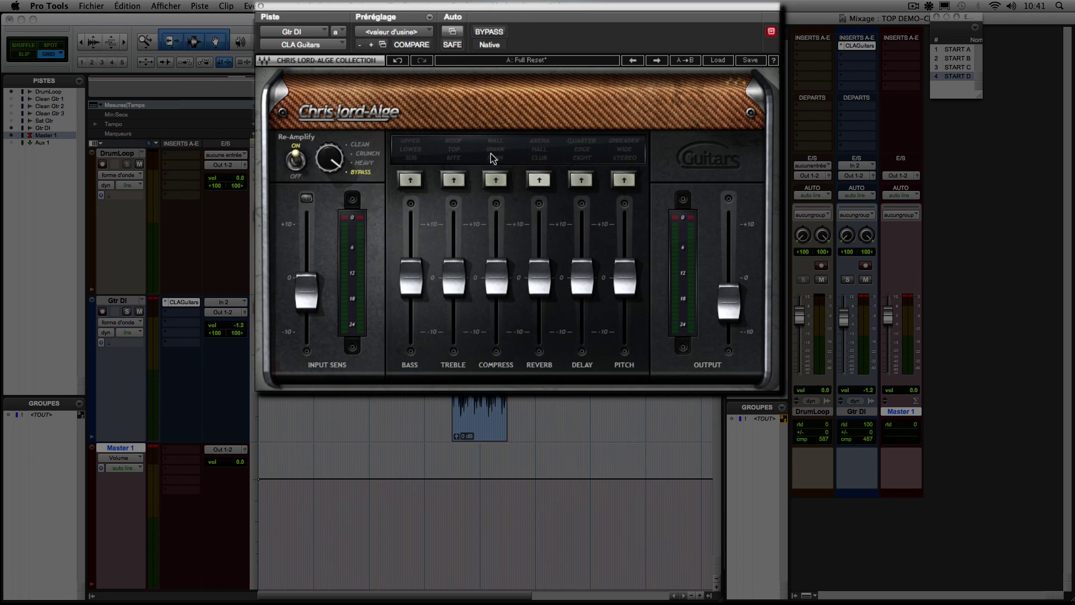
Step: Set the amp mode to Clean with the Sub bass mode active in setup A, and switch the plug-in to setup B
{"action": "left_click", "coordinate": [364, 145]}
{"action": "left_click", "coordinate": [413, 160]}
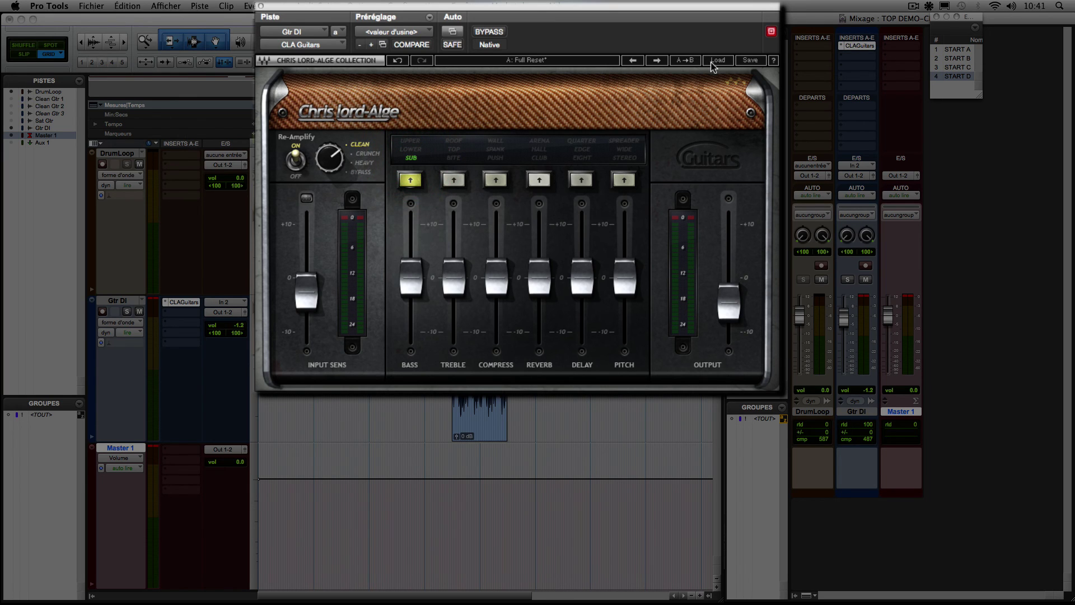
{"action": "left_click", "coordinate": [542, 60]}
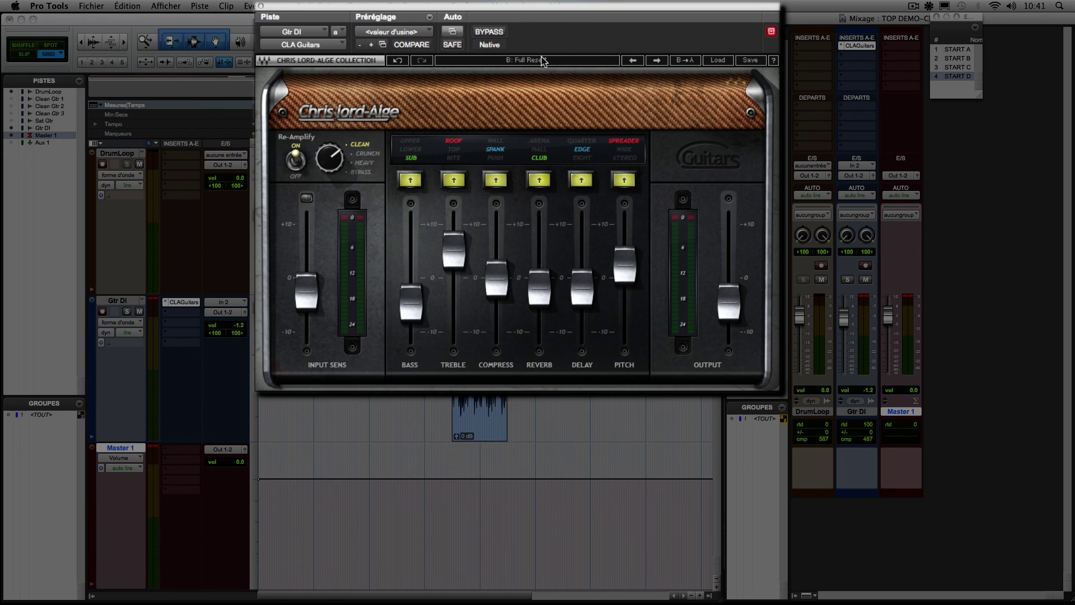
Step: Play the Gtr DI track with setup B, clear the clip indicators and lower the track volume slightly
{"action": "key", "text": "space"}
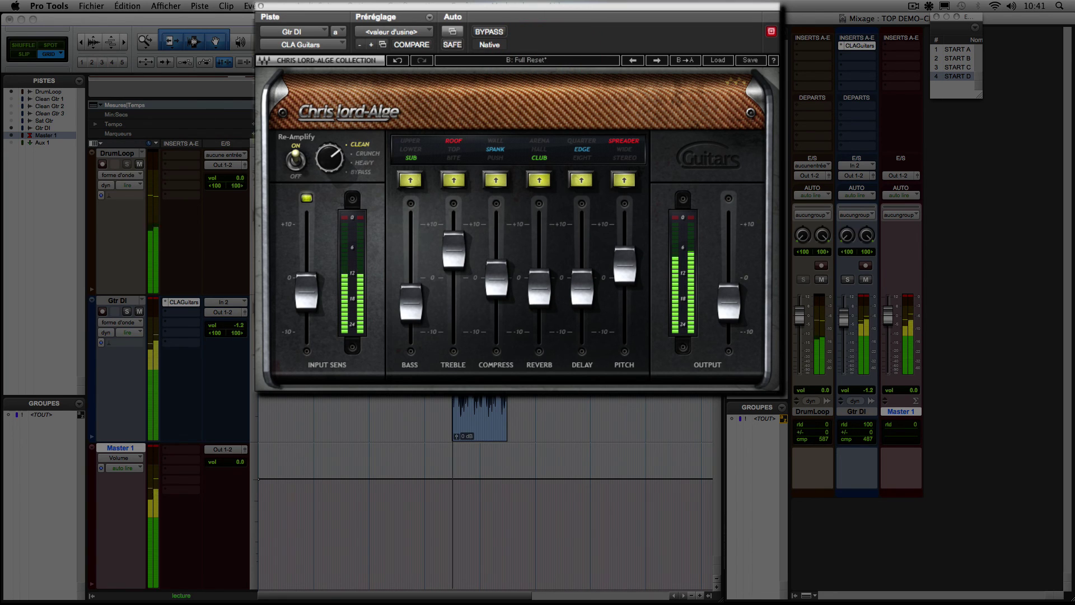
{"action": "left_click", "coordinate": [865, 299]}
{"action": "left_click", "coordinate": [910, 296]}
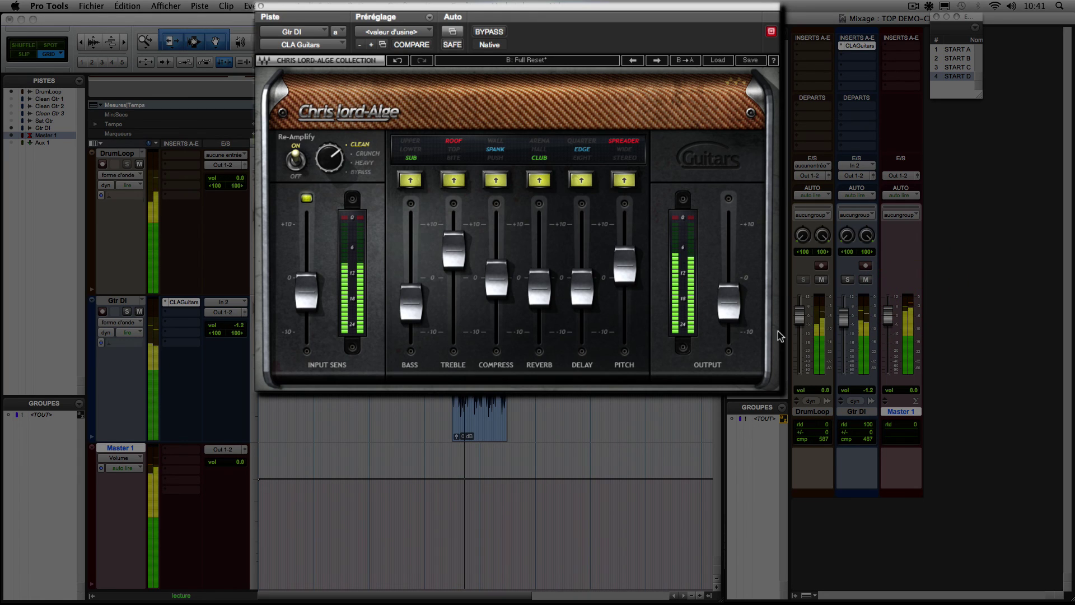
{"action": "left_click_drag", "start_coordinate": [848, 314], "coordinate": [848, 318]}
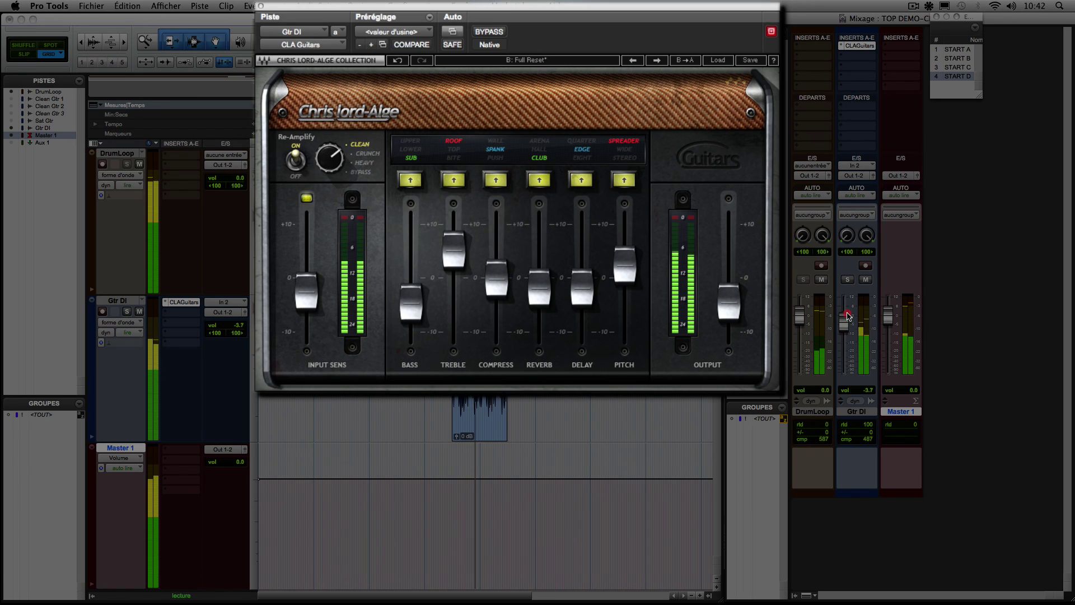
{"action": "left_click_drag", "start_coordinate": [848, 318], "coordinate": [848, 315]}
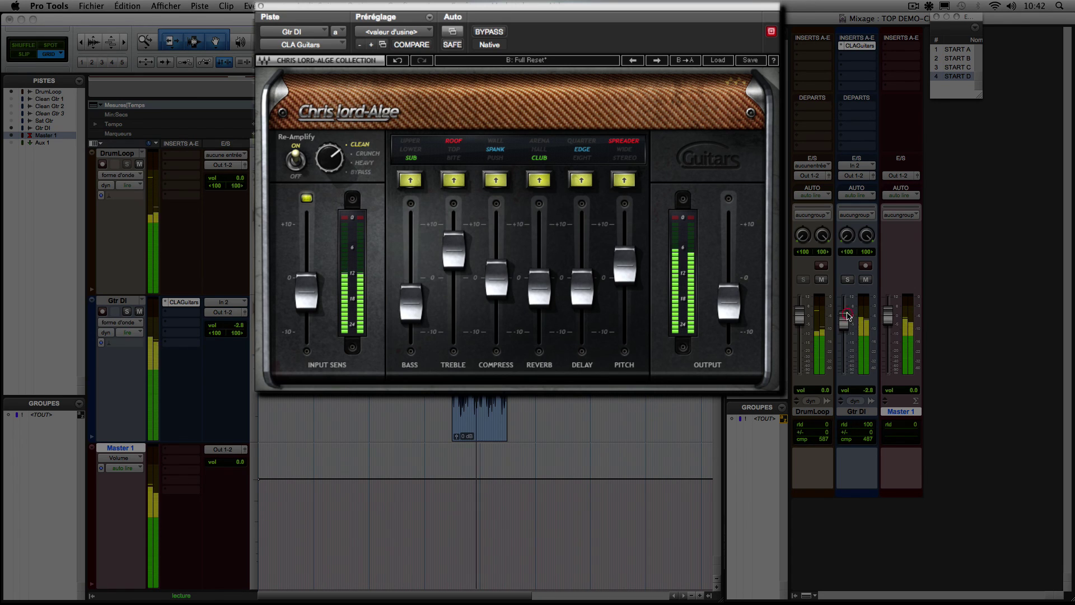
Step: Compare the Gtr DI sound with CLA Guitars bypassed and active during playback, and stop
{"action": "left_click", "coordinate": [488, 32]}
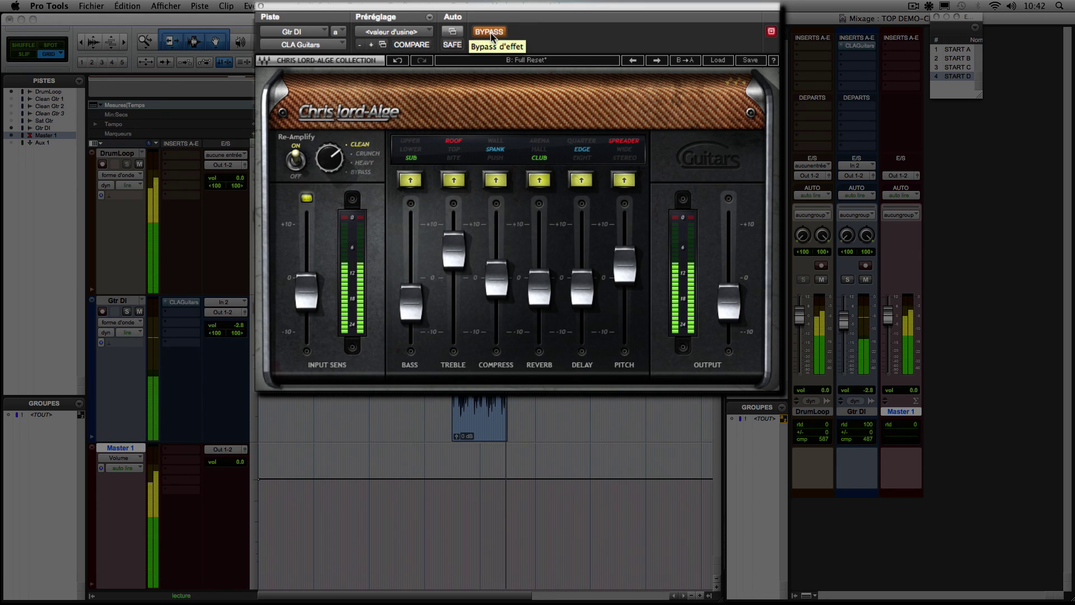
{"action": "left_click", "coordinate": [491, 33]}
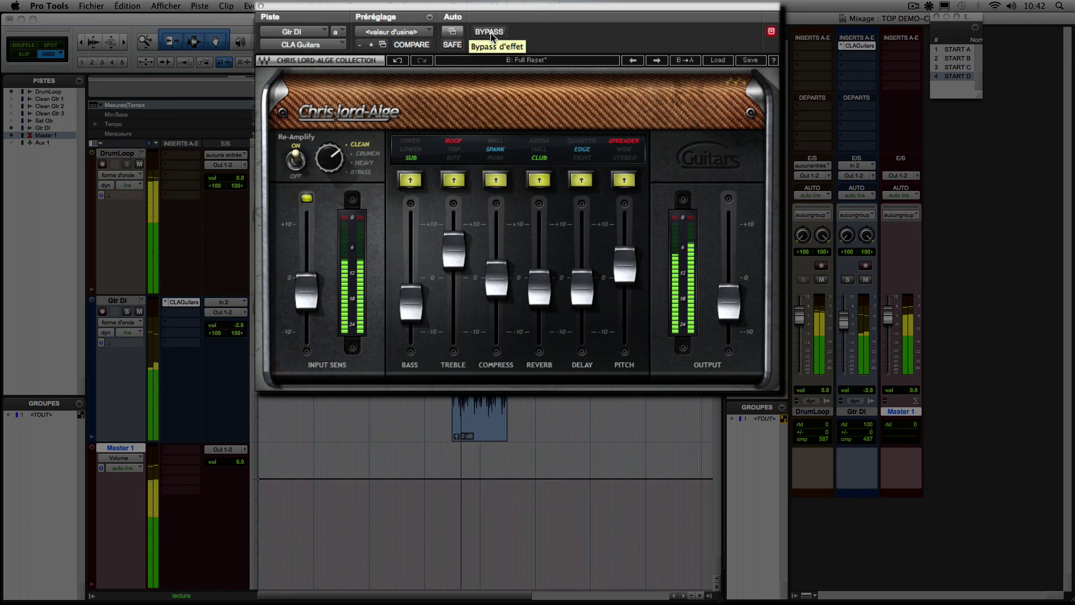
{"action": "key", "text": "space"}
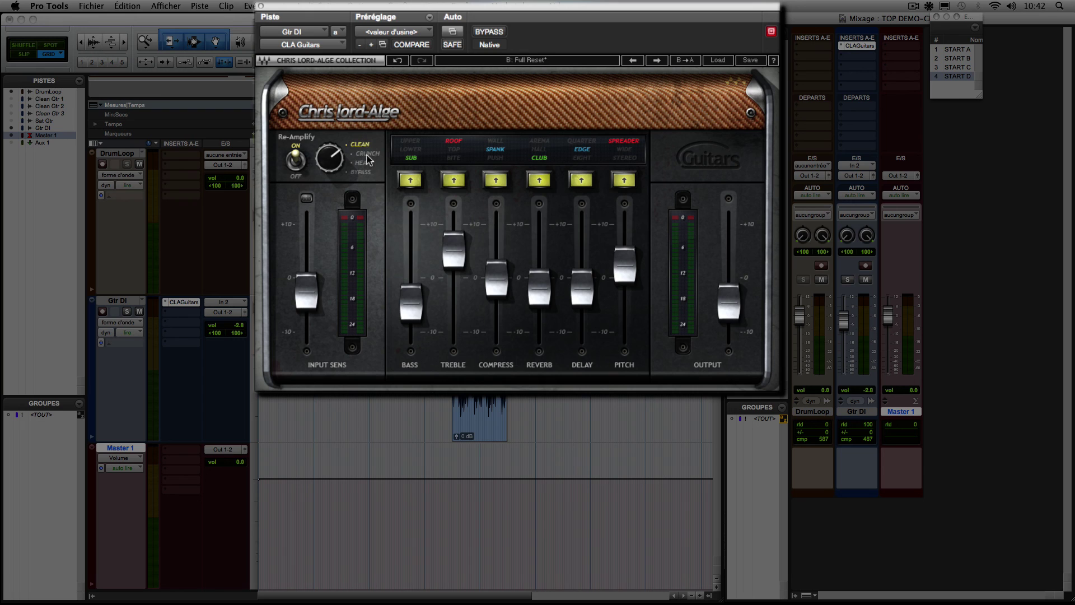
Step: Play the track, turn off the Delay and Pitch effects and set the Re-Amplify mode to Crunch
{"action": "key", "text": "space"}
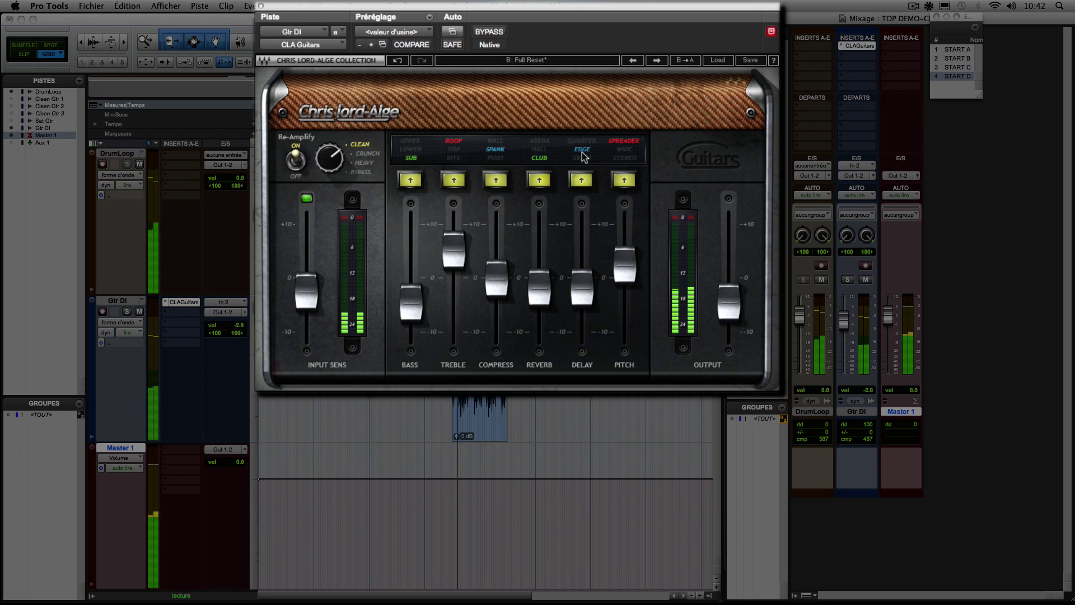
{"action": "left_click", "coordinate": [581, 180]}
{"action": "left_click", "coordinate": [624, 180]}
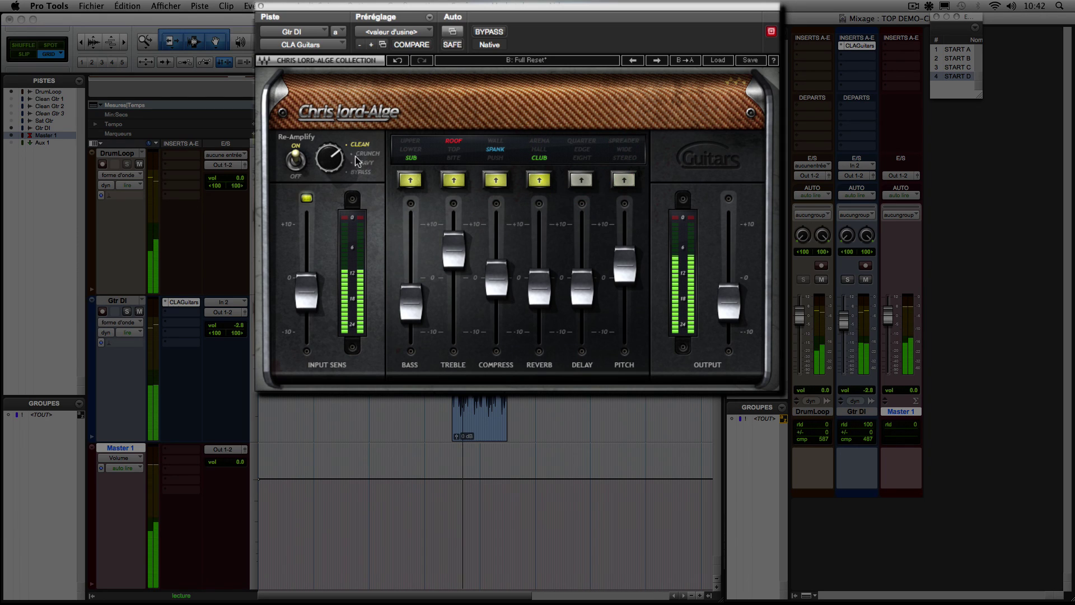
{"action": "left_click", "coordinate": [366, 153]}
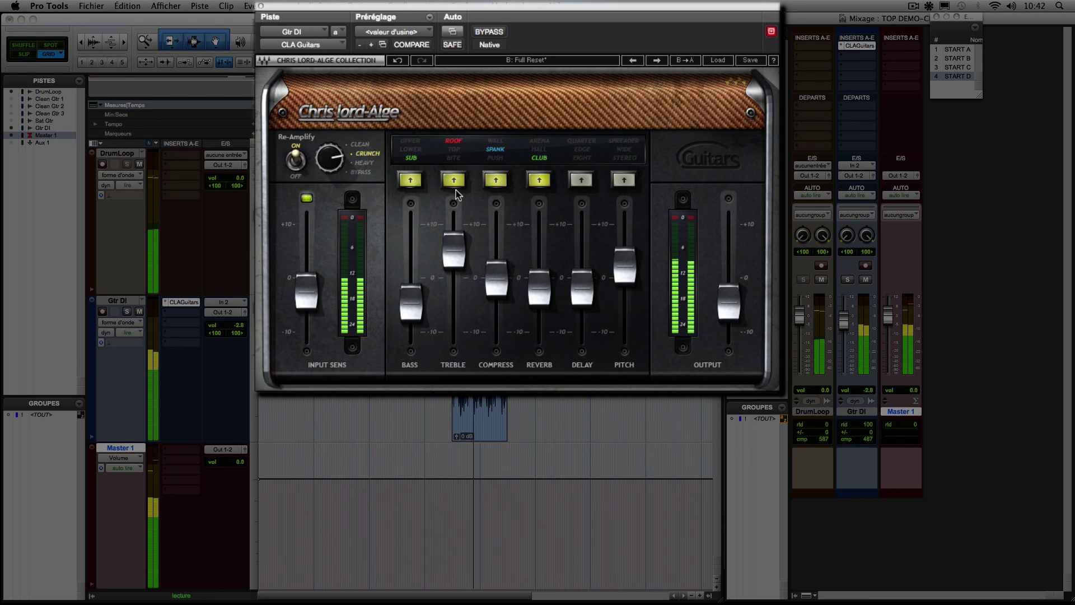
Step: Set Treble to Bite with its fader slightly lower and Bass to Lower with its fader just below 0
{"action": "left_click", "coordinate": [454, 180]}
{"action": "left_click_drag", "start_coordinate": [454, 249], "coordinate": [454, 256]}
{"action": "left_click", "coordinate": [409, 150]}
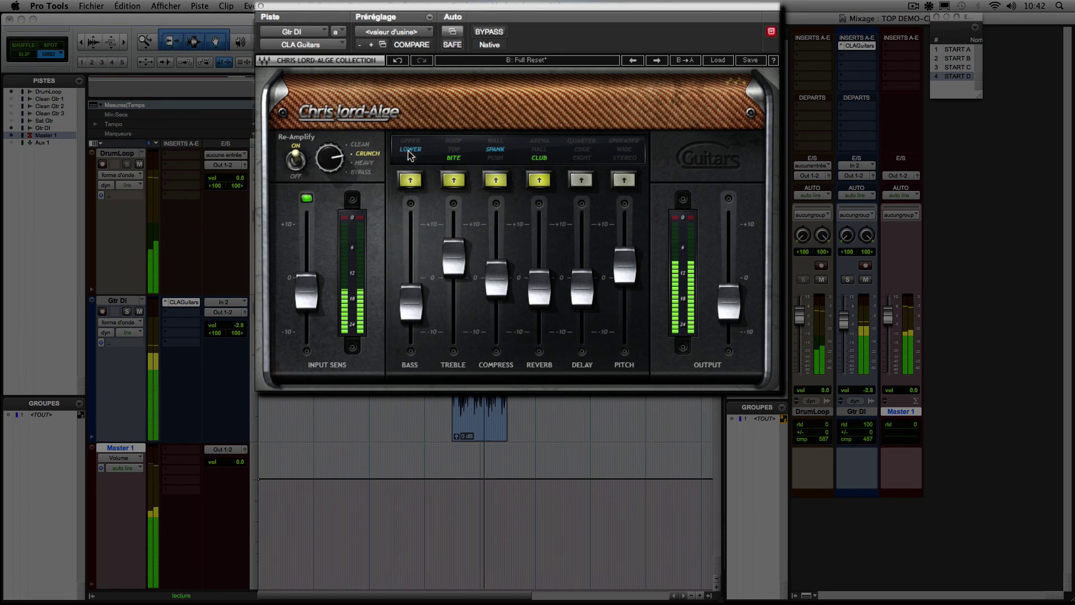
{"action": "left_click_drag", "start_coordinate": [410, 304], "coordinate": [411, 285]}
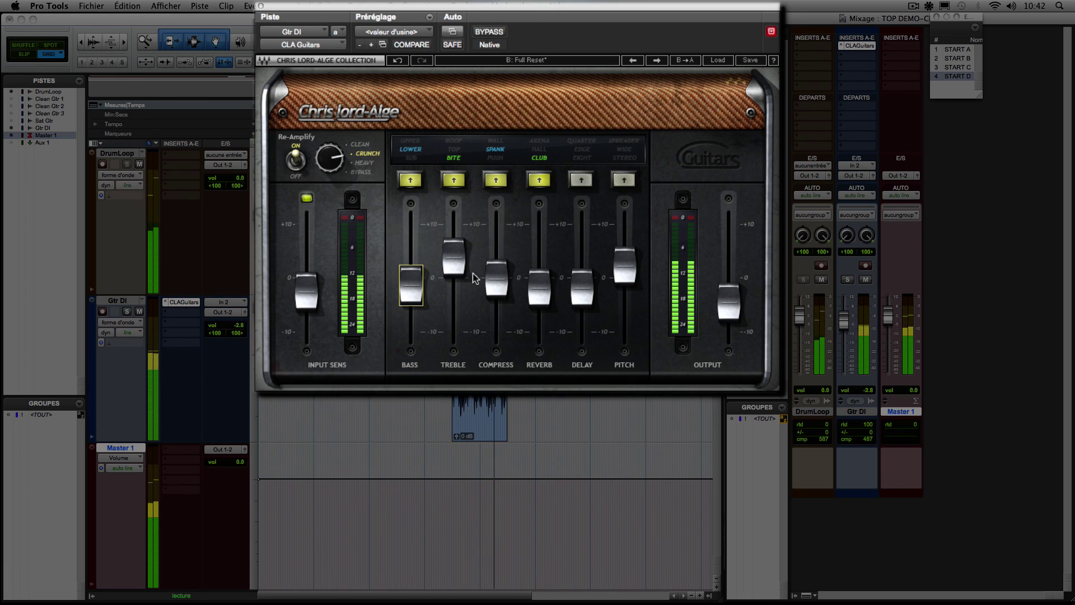
{"action": "key", "text": "space"}
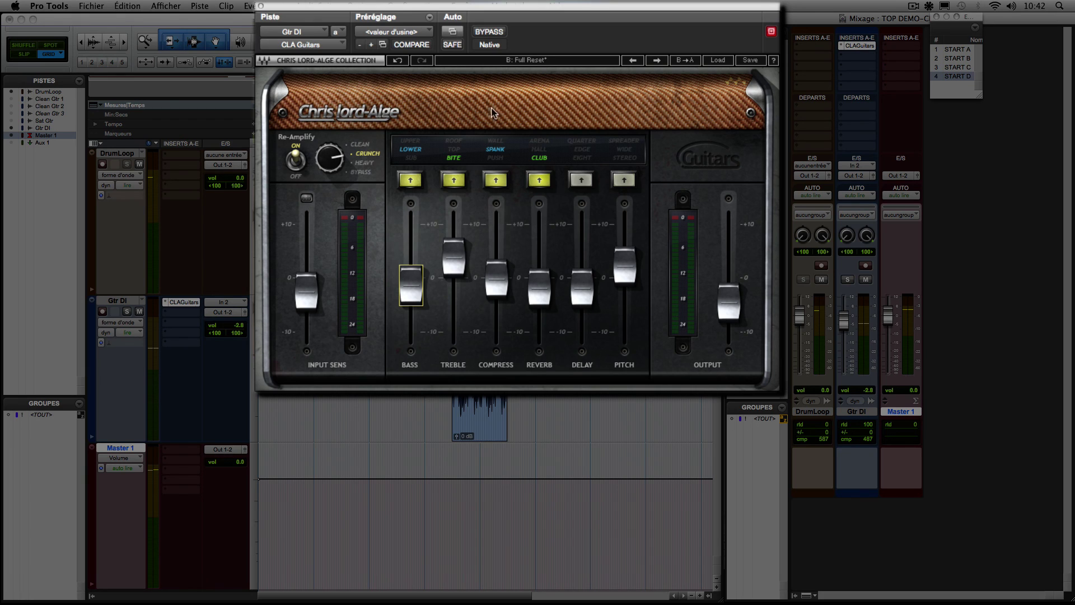
Step: Set the amp mode to Heavy and, during playback, adjust Bass to 5.3, Treble to just above 0 and Compress to 6.3
{"action": "left_click", "coordinate": [368, 163]}
{"action": "key", "text": "space"}
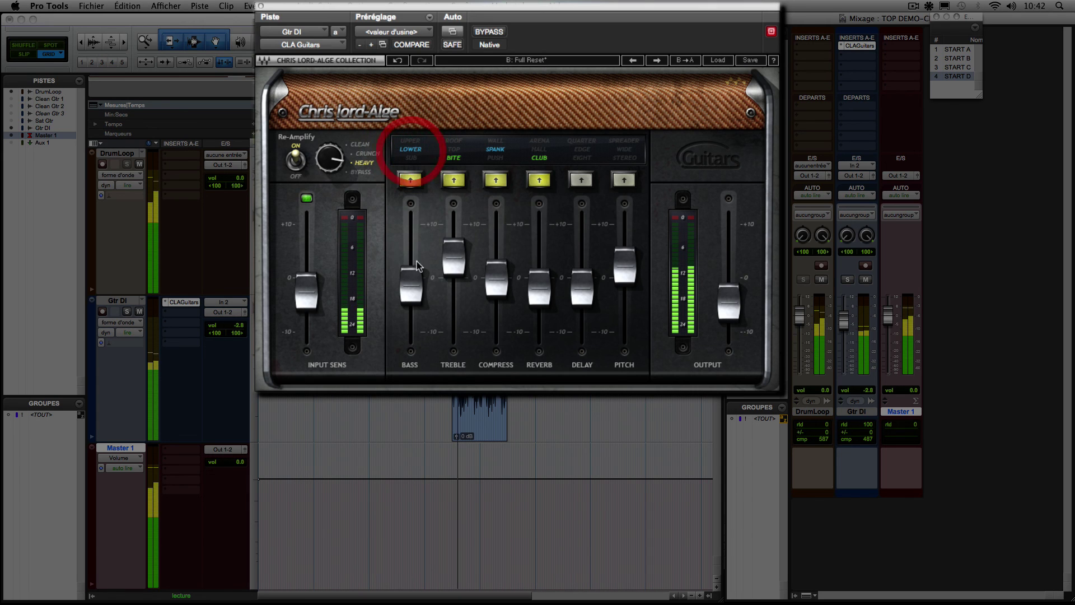
{"action": "left_click_drag", "start_coordinate": [410, 285], "coordinate": [410, 227]}
{"action": "left_click_drag", "start_coordinate": [453, 255], "coordinate": [496, 241]}
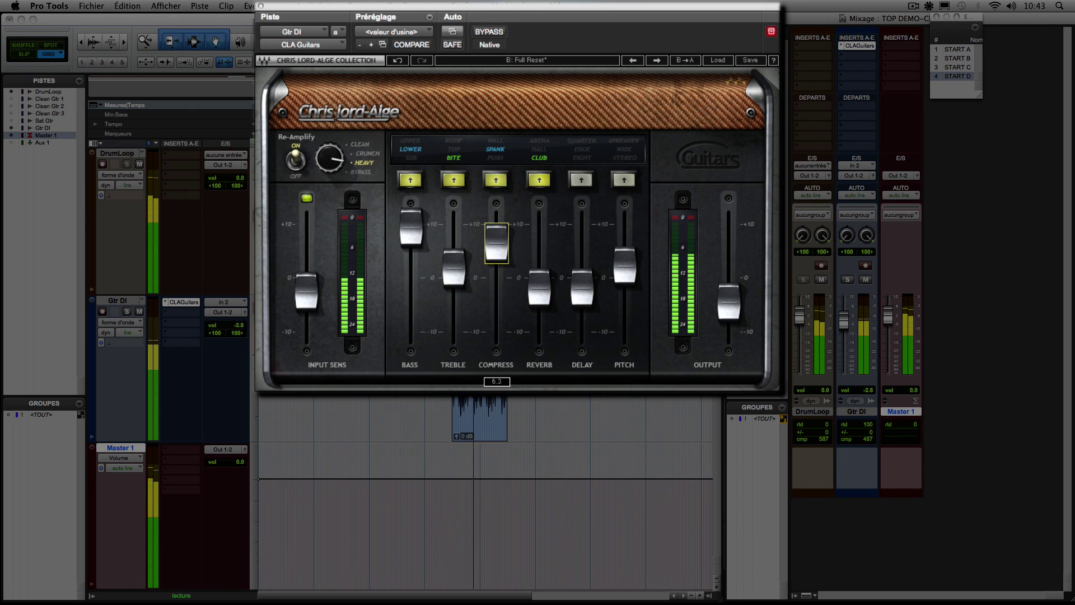
{"action": "left_click_drag", "start_coordinate": [409, 214], "coordinate": [409, 235]}
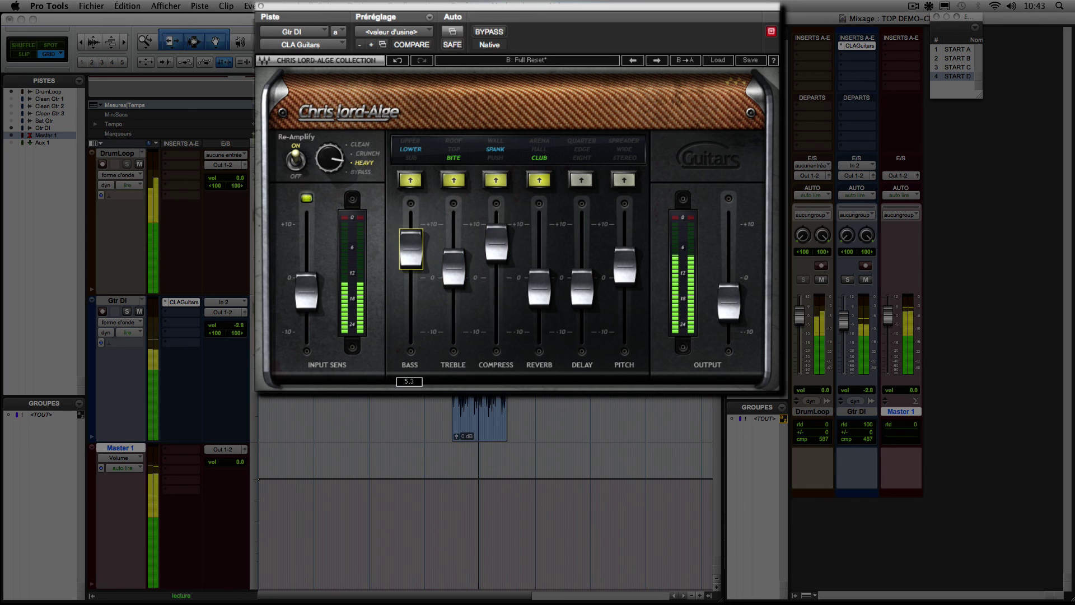
Step: Activate Delay in Eight mode with its fader well below 0, and Pitch in Stereo mode with its fader just below 0
{"action": "left_click", "coordinate": [539, 287]}
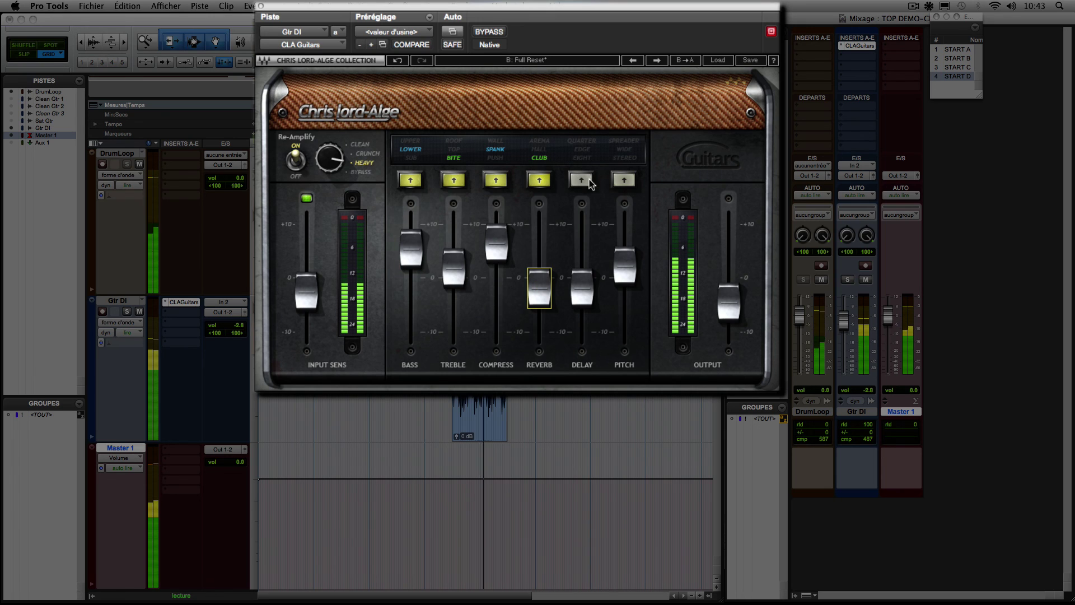
{"action": "left_click", "coordinate": [581, 179]}
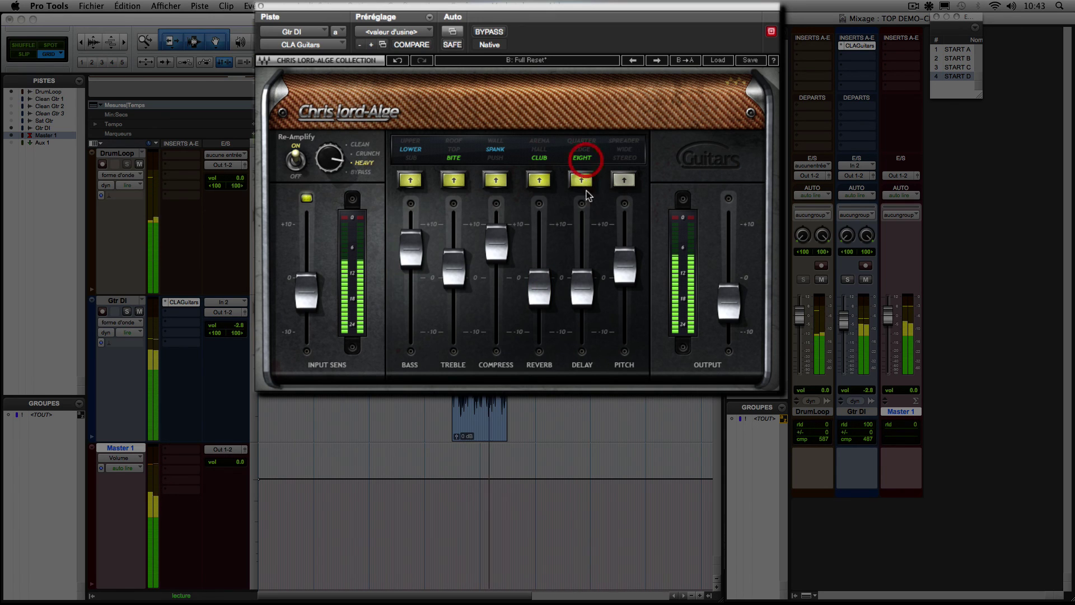
{"action": "left_click_drag", "start_coordinate": [582, 287], "coordinate": [581, 323]}
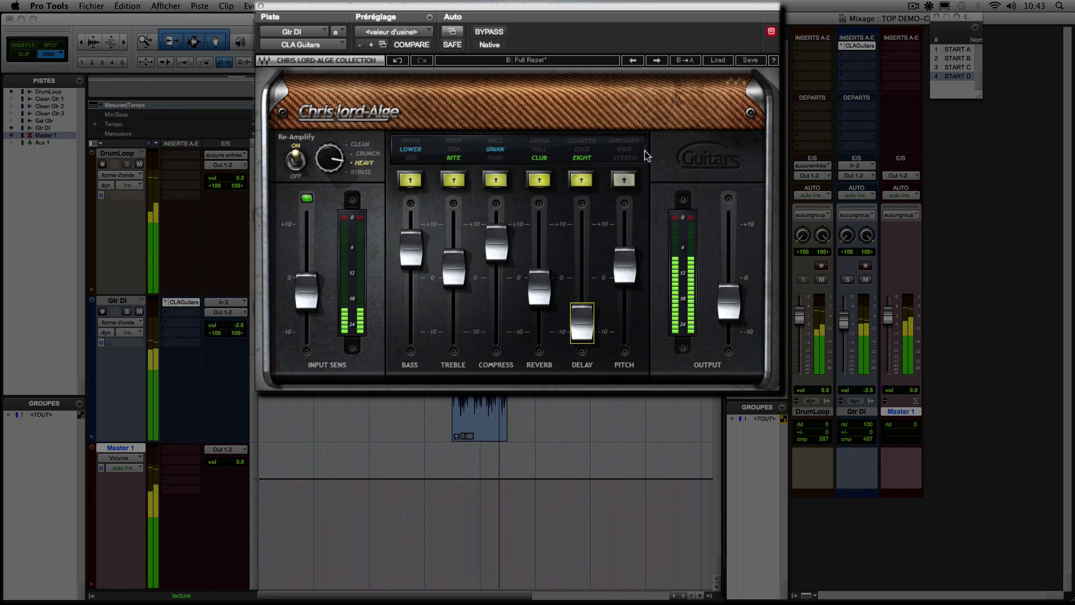
{"action": "left_click", "coordinate": [624, 179]}
{"action": "left_click_drag", "start_coordinate": [625, 266], "coordinate": [624, 282]}
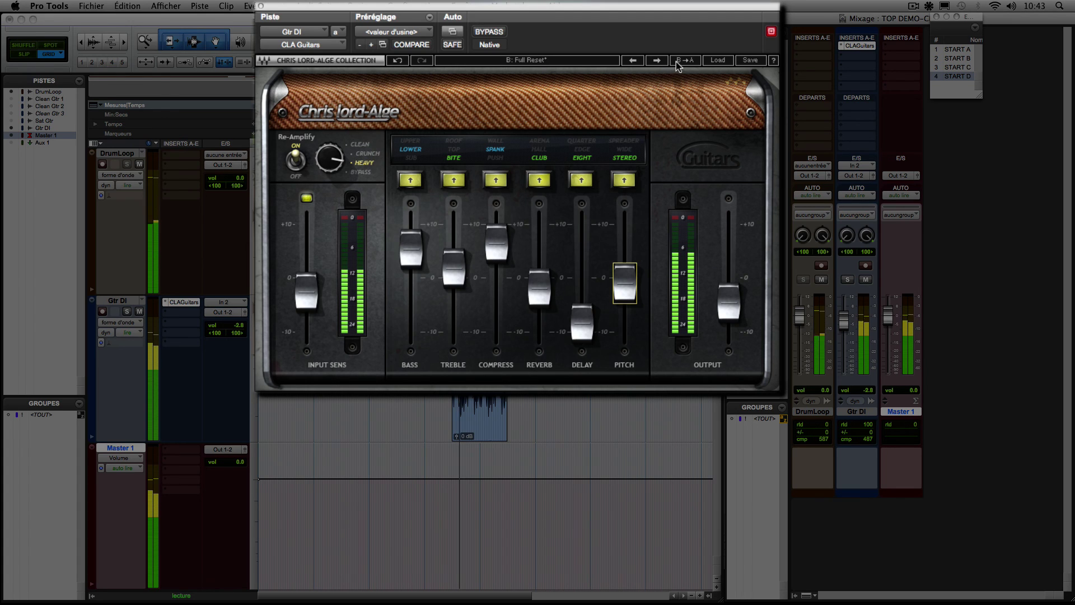
Step: Compare setup A with setup B during playback, returning to setup B
{"action": "left_click", "coordinate": [596, 61]}
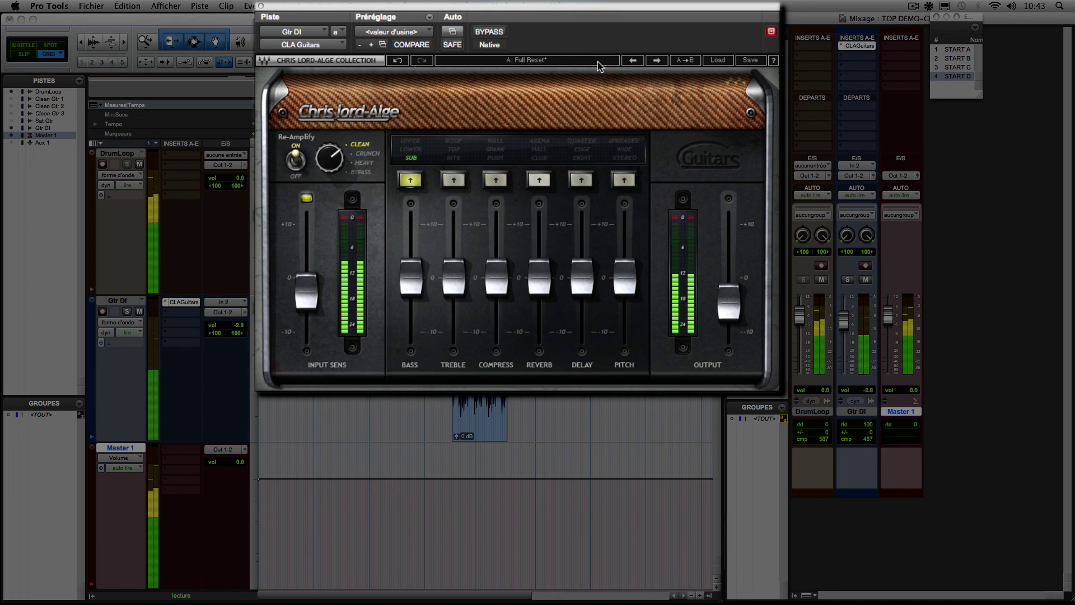
{"action": "left_click", "coordinate": [597, 62]}
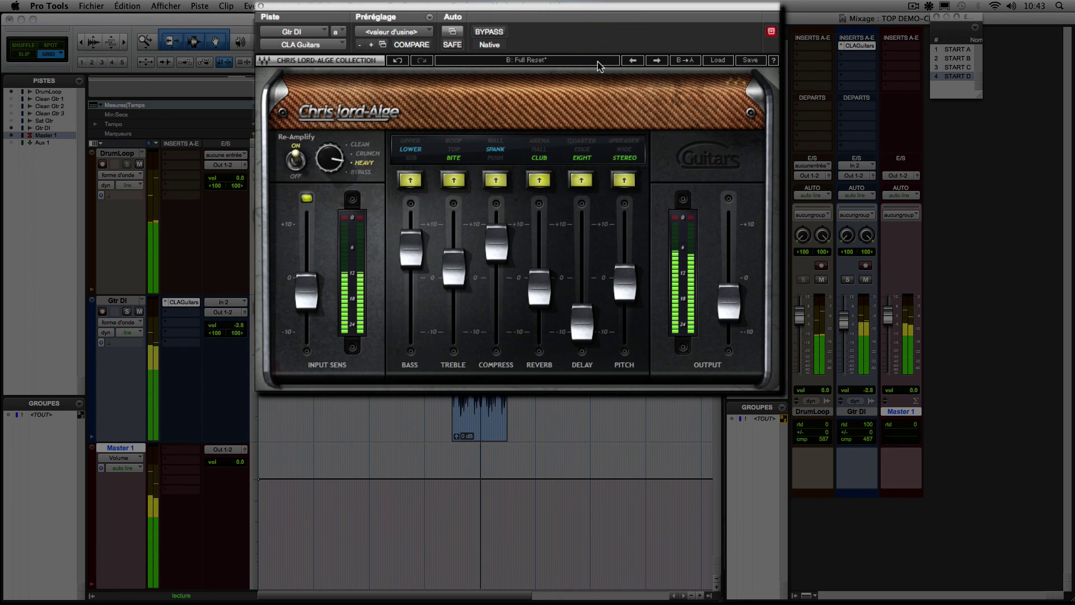